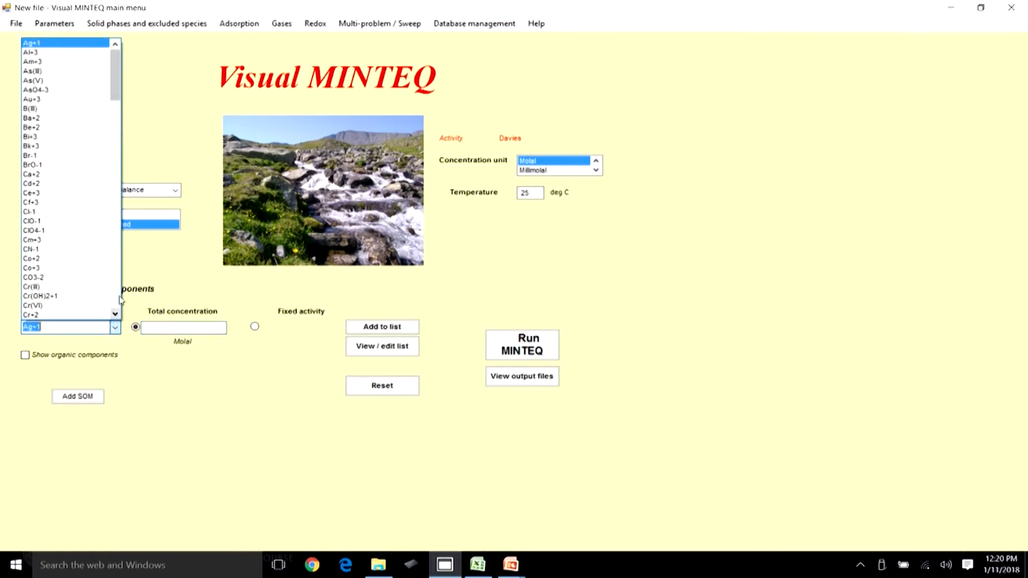
Add CO3-2 as a component with a total concentration of 0.01 molal to the list.
{"action": "left_click_drag", "start_coordinate": [114, 94], "coordinate": [114, 109]}
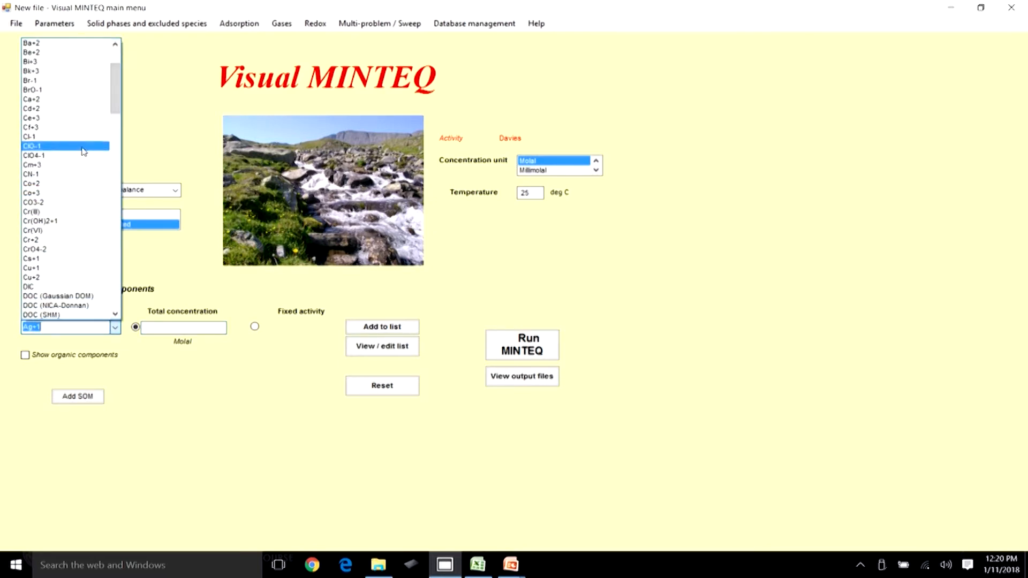
{"action": "left_click", "coordinate": [54, 202]}
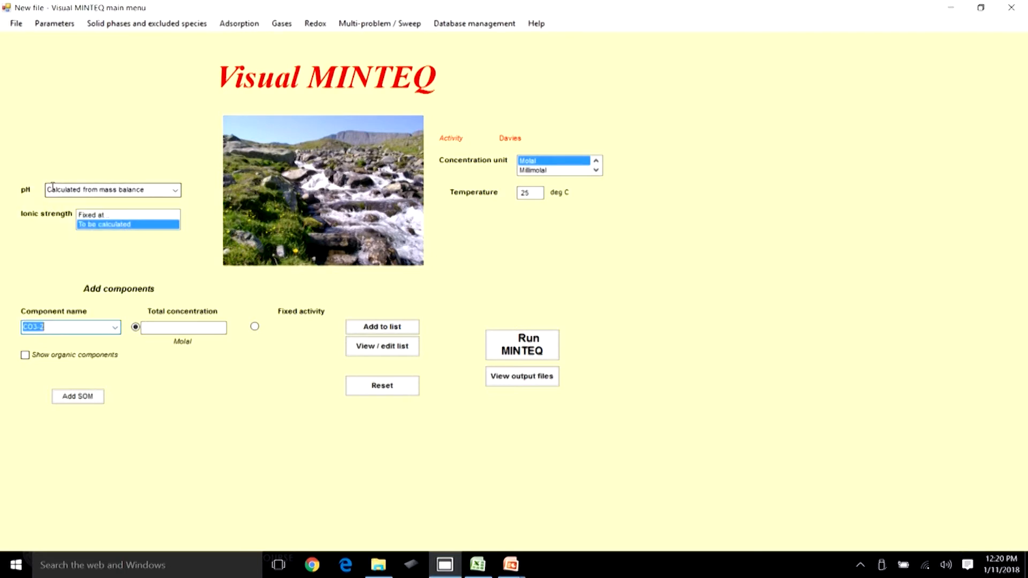
{"action": "left_click", "coordinate": [183, 328]}
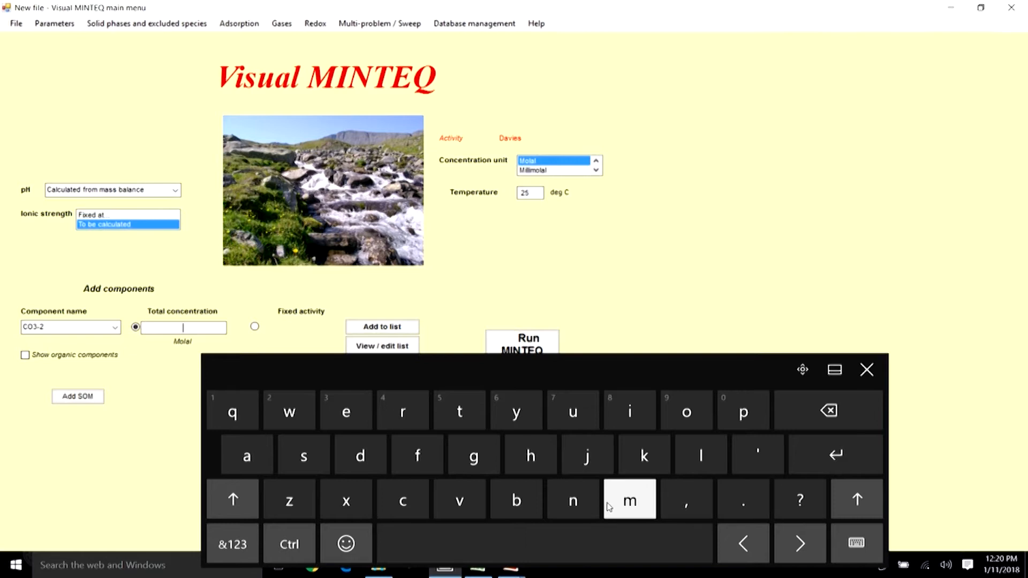
{"action": "left_click", "coordinate": [232, 544]}
{"action": "type", "text": "00"}
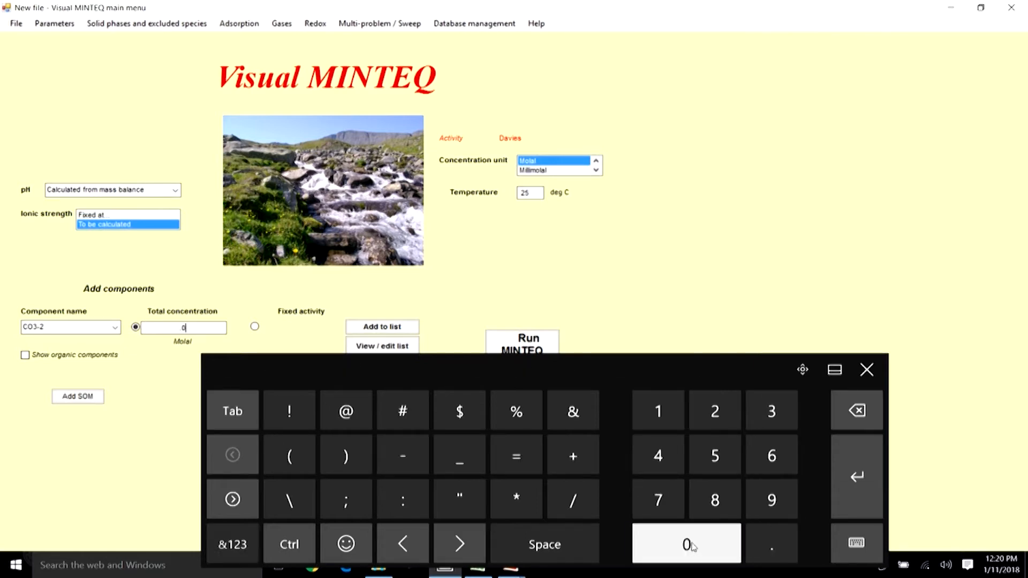
{"action": "left_click", "coordinate": [664, 420]}
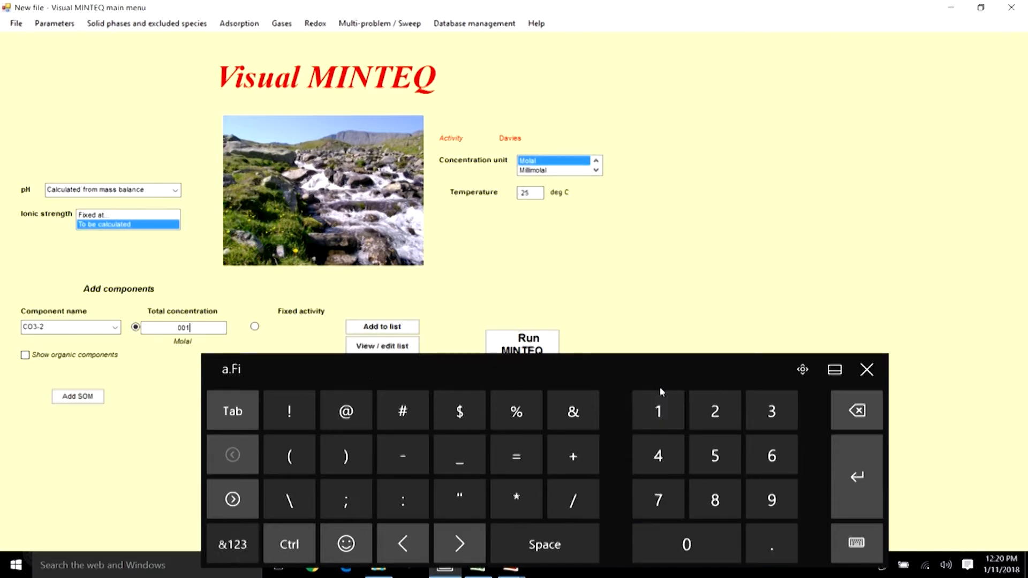
{"action": "left_click", "coordinate": [856, 410]}
{"action": "left_click", "coordinate": [857, 410]}
{"action": "left_click", "coordinate": [661, 411]}
{"action": "left_click", "coordinate": [382, 327]}
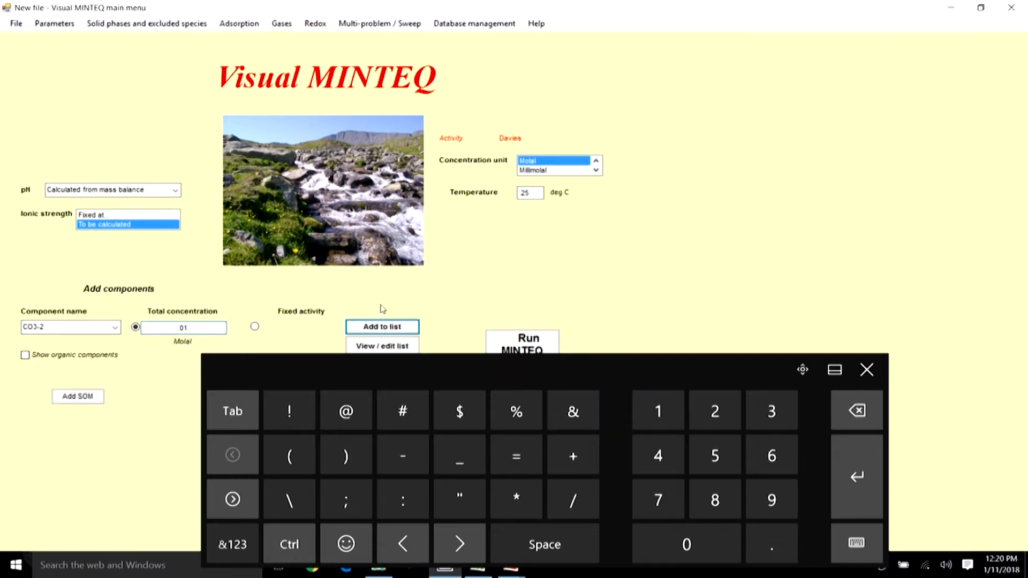
Add H+1 as a component with a total concentration of 0.02 molal to the list.
{"action": "left_click", "coordinate": [114, 327]}
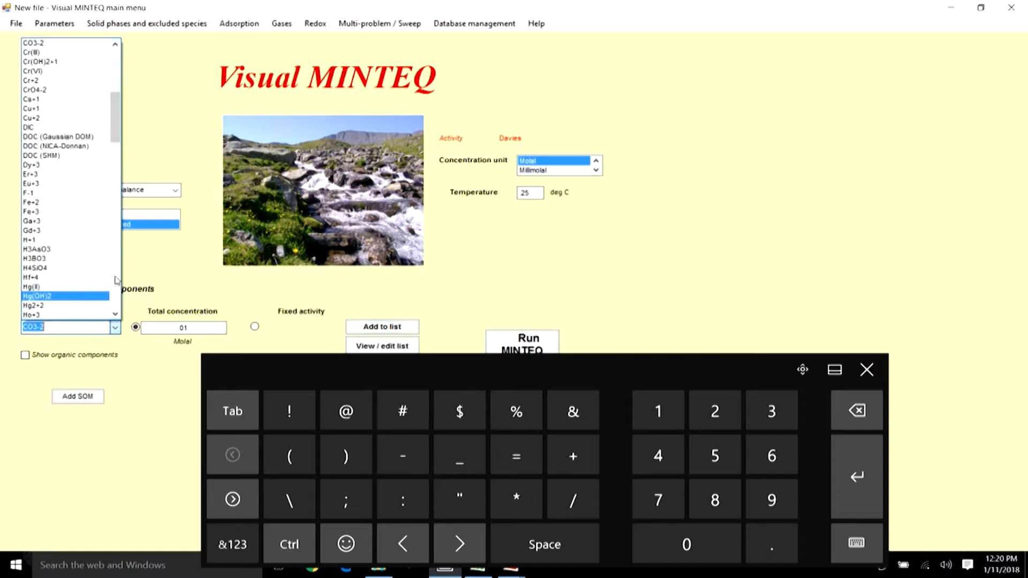
{"action": "left_click", "coordinate": [48, 239]}
{"action": "left_click", "coordinate": [202, 329]}
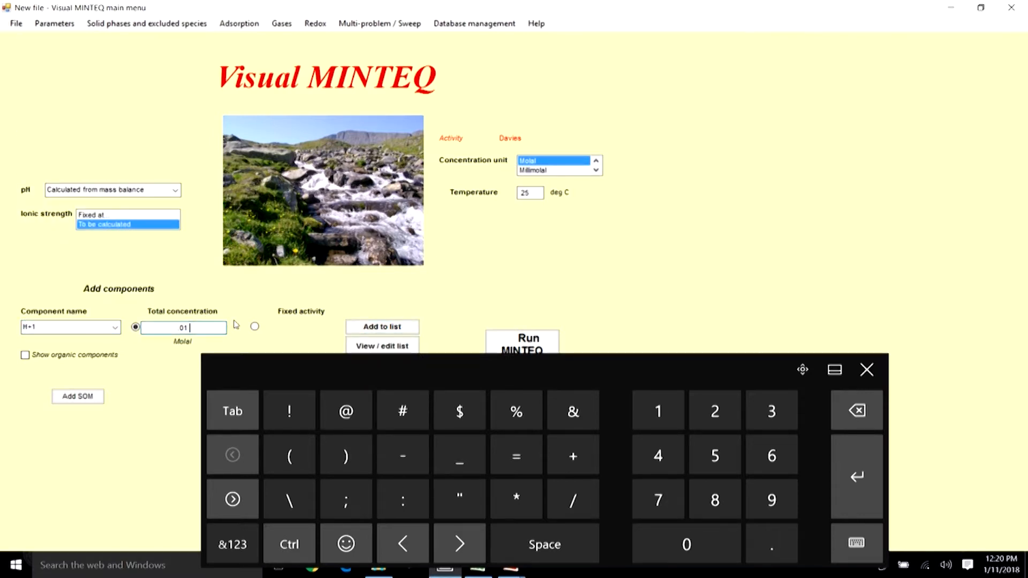
{"action": "left_click", "coordinate": [858, 415]}
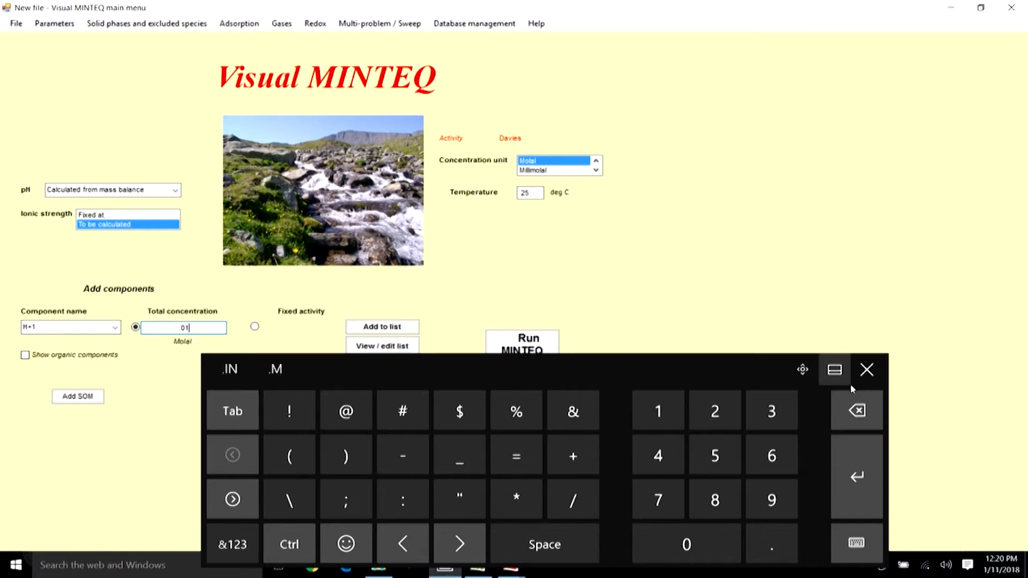
{"action": "left_click", "coordinate": [857, 410]}
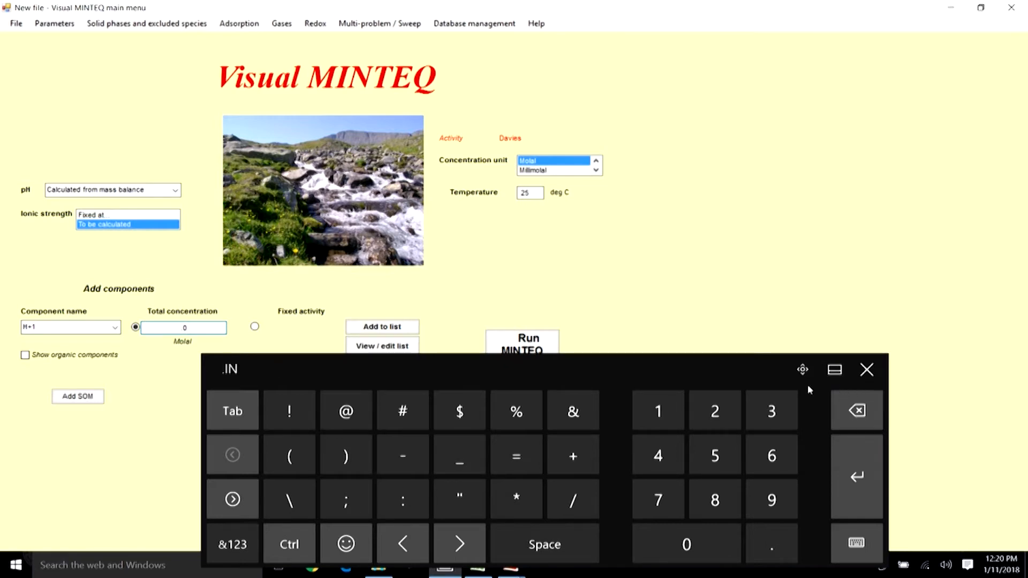
{"action": "left_click", "coordinate": [720, 407]}
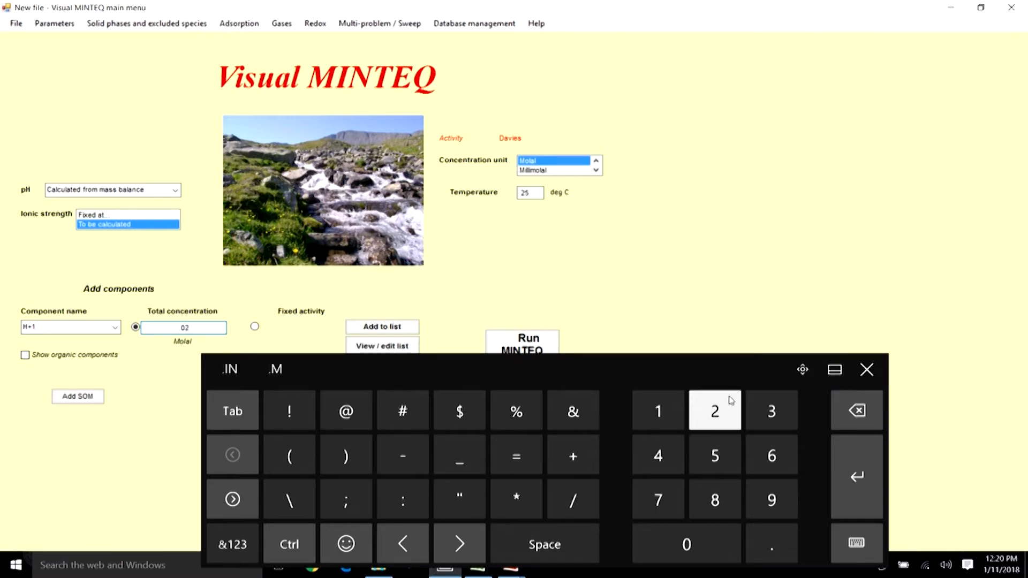
{"action": "left_click", "coordinate": [388, 327]}
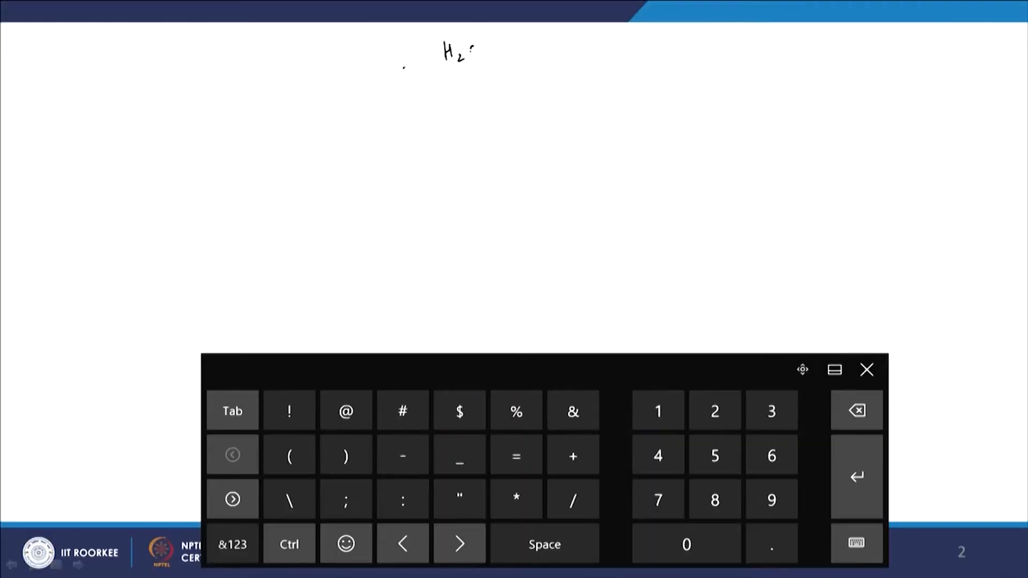
{"action": "left_click_drag", "start_coordinate": [437, 49], "coordinate": [449, 64]}
{"action": "left_click_drag", "start_coordinate": [494, 36], "coordinate": [498, 58]}
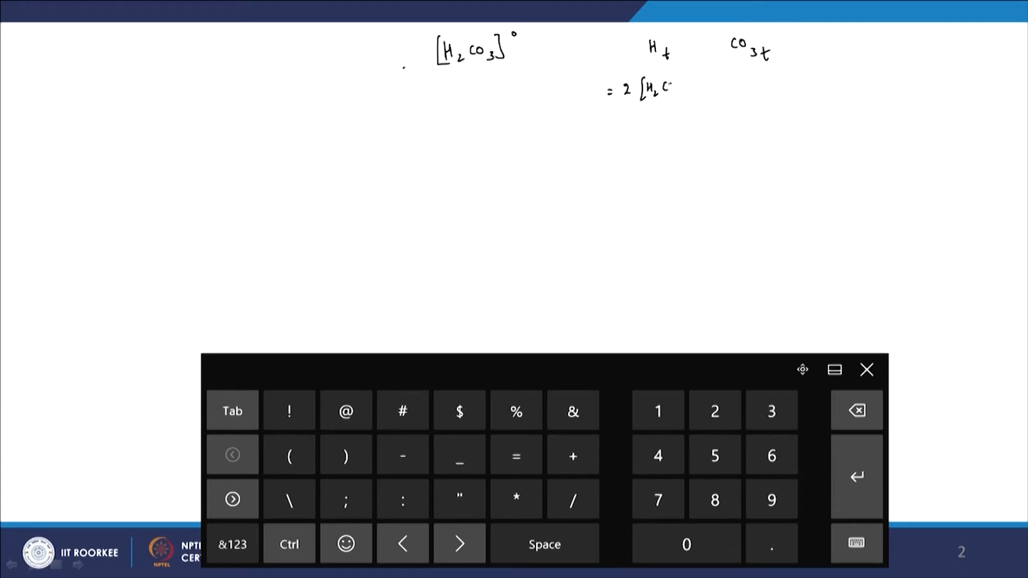
{"action": "left_click_drag", "start_coordinate": [679, 77], "coordinate": [680, 97]}
{"action": "mouse_move", "coordinate": [786, 75]}
{"action": "left_mouse_down"}
{"action": "mouse_move", "coordinate": [787, 100]}
{"action": "mouse_move", "coordinate": [849, 86]}
{"action": "mouse_move", "coordinate": [860, 97]}
{"action": "left_mouse_up"}
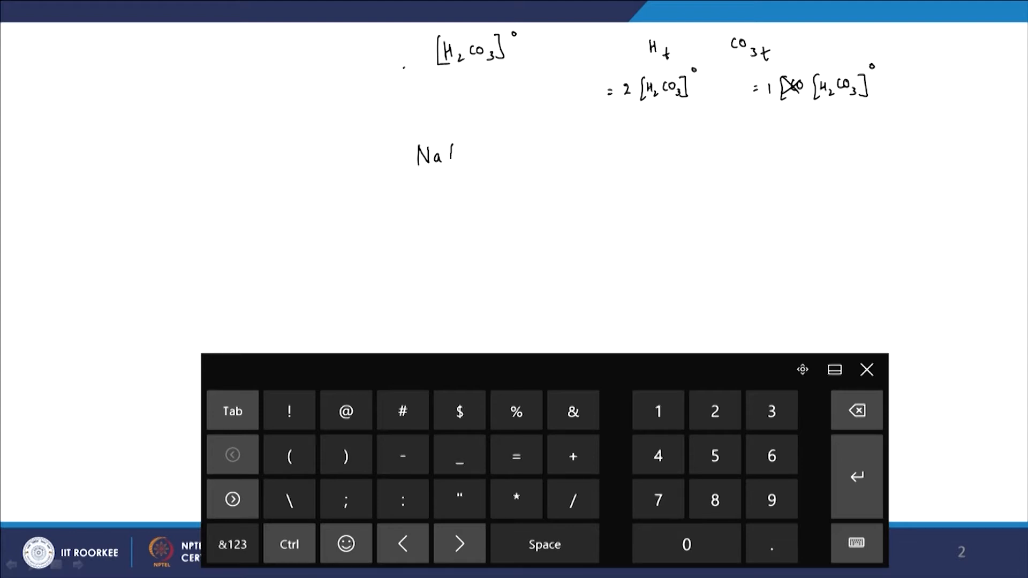
{"action": "left_click_drag", "start_coordinate": [468, 145], "coordinate": [476, 151]}
{"action": "left_click_drag", "start_coordinate": [407, 135], "coordinate": [423, 169]}
{"action": "left_click_drag", "start_coordinate": [498, 132], "coordinate": [488, 164]}
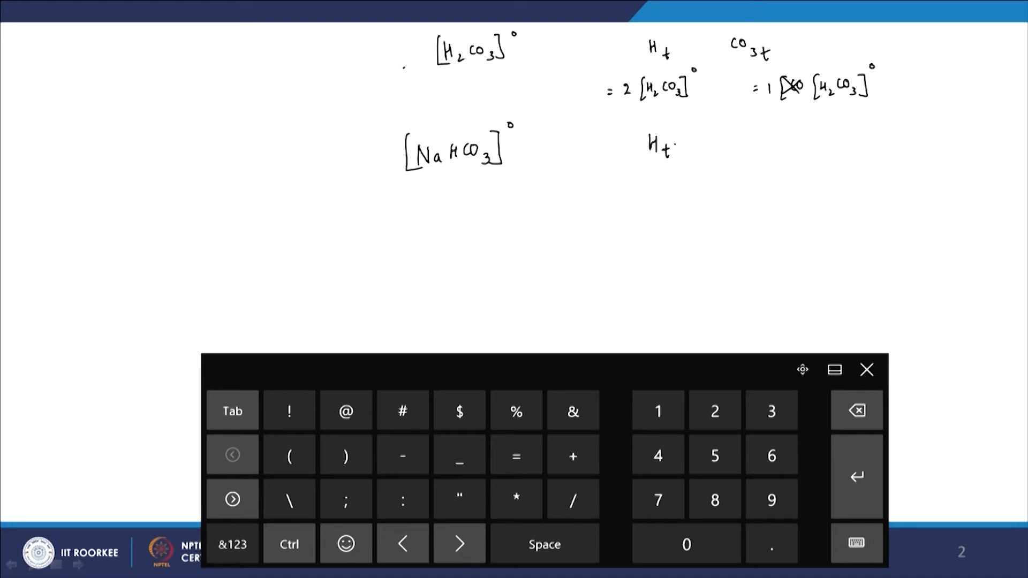
{"action": "left_click_drag", "start_coordinate": [664, 177], "coordinate": [672, 202]}
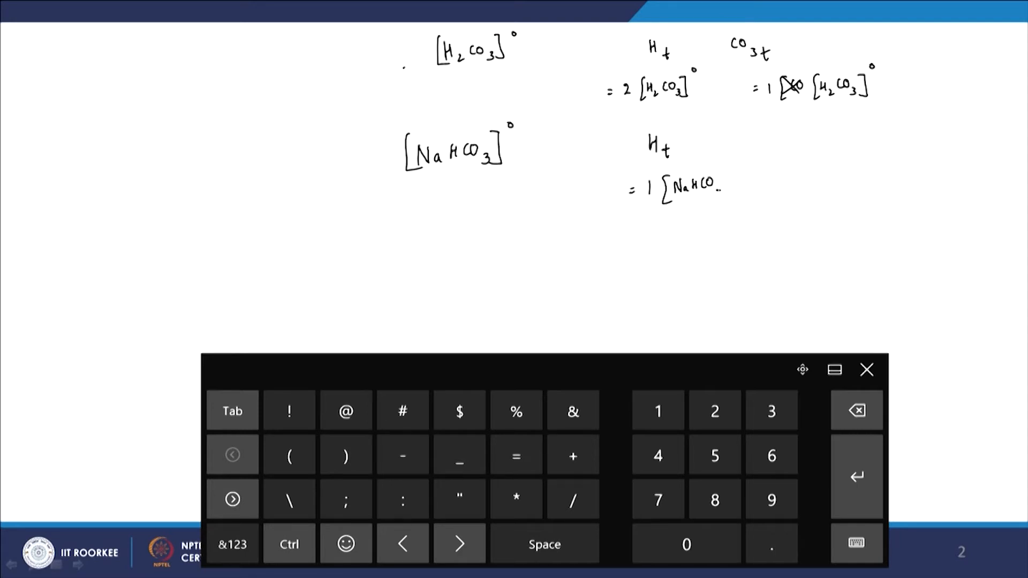
{"action": "left_click_drag", "start_coordinate": [724, 179], "coordinate": [723, 198]}
{"action": "left_click_drag", "start_coordinate": [847, 141], "coordinate": [846, 142]}
{"action": "left_click_drag", "start_coordinate": [859, 178], "coordinate": [864, 207]}
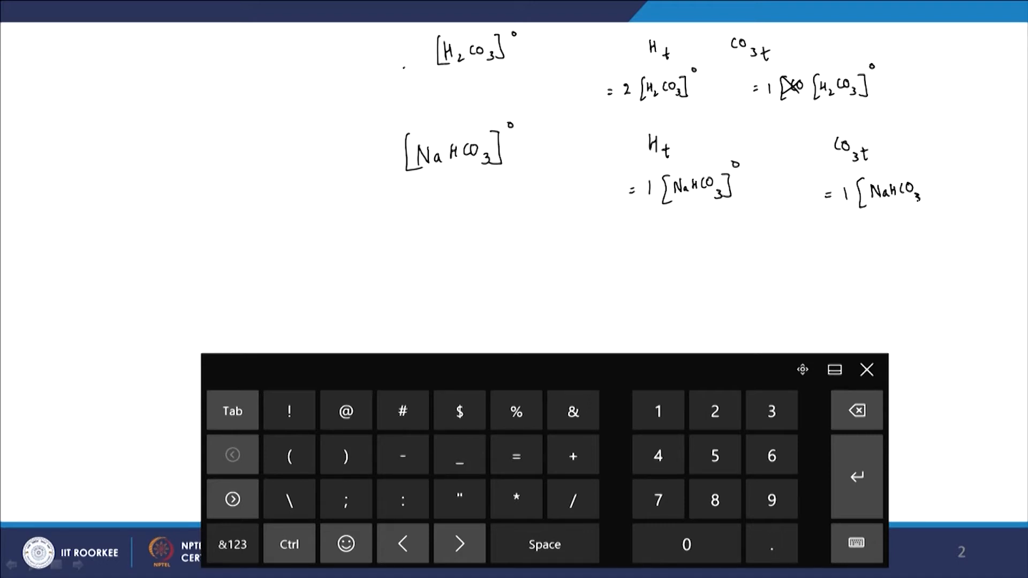
{"action": "left_click_drag", "start_coordinate": [925, 181], "coordinate": [917, 203]}
{"action": "left_click_drag", "start_coordinate": [936, 162], "coordinate": [934, 163]}
{"action": "mouse_move", "coordinate": [402, 33]}
{"action": "left_mouse_down"}
{"action": "mouse_move", "coordinate": [433, 96]}
{"action": "mouse_move", "coordinate": [827, 110]}
{"action": "mouse_move", "coordinate": [928, 32]}
{"action": "left_mouse_up"}
{"action": "mouse_move", "coordinate": [396, 32]}
{"action": "left_mouse_down"}
{"action": "mouse_move", "coordinate": [657, 21]}
{"action": "mouse_move", "coordinate": [945, 29]}
{"action": "left_mouse_up"}
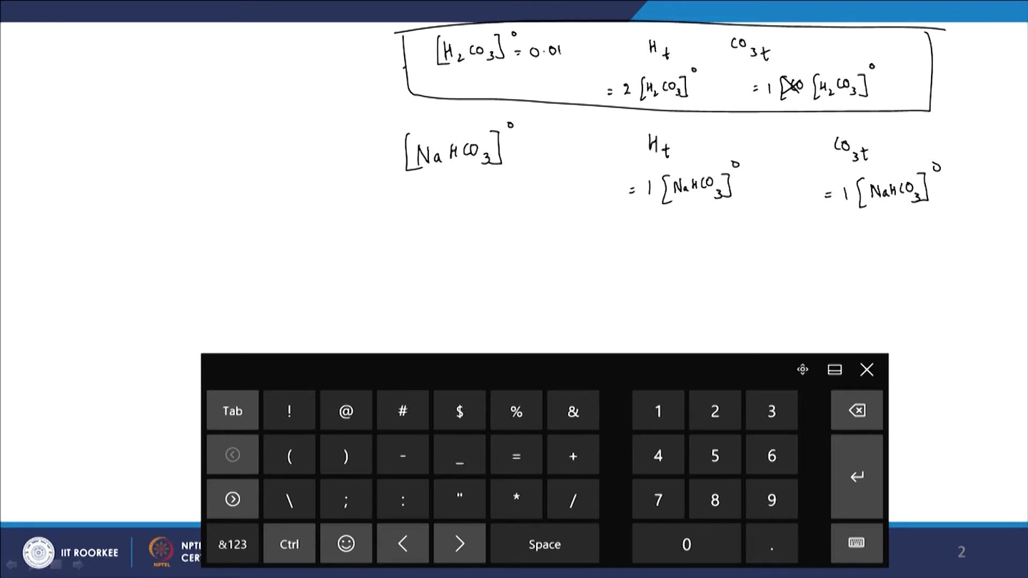
{"action": "left_click_drag", "start_coordinate": [532, 66], "coordinate": [580, 64]}
Review the component list for CO3-2 and H+1 and return to the main menu.
{"action": "key", "text": "alt+Tab"}
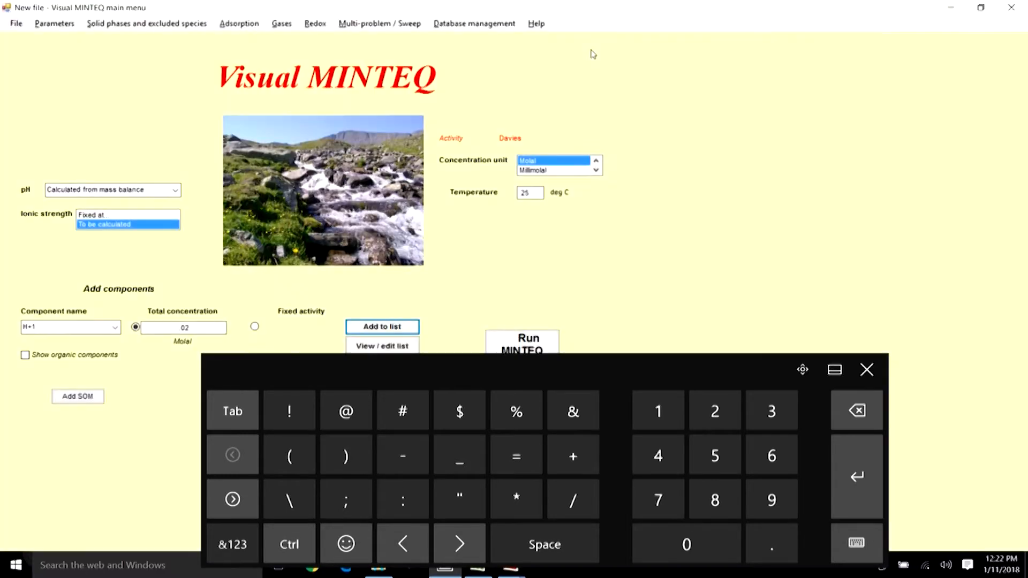
{"action": "left_click", "coordinate": [393, 347]}
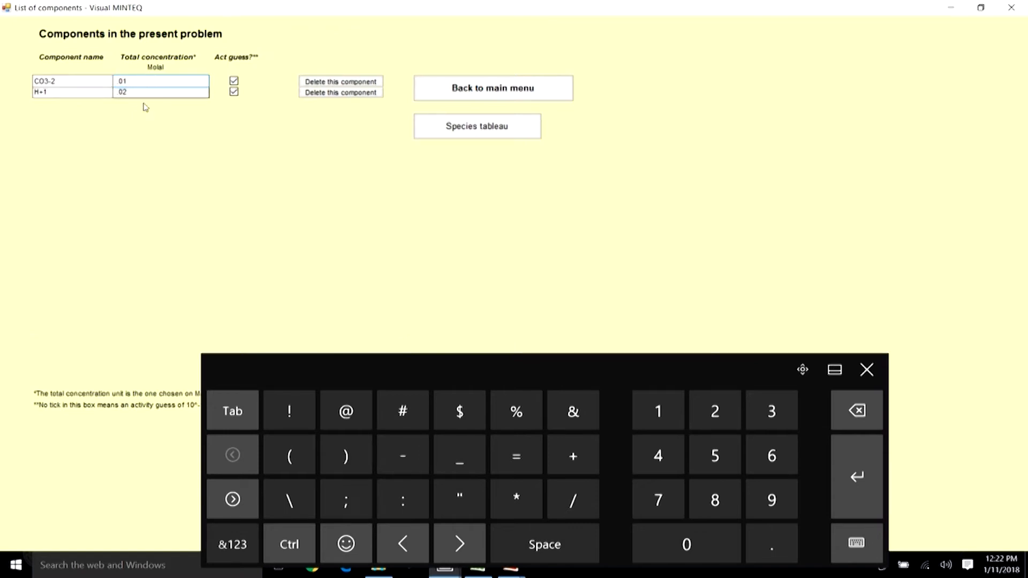
{"action": "left_click", "coordinate": [162, 81]}
{"action": "left_click", "coordinate": [140, 92]}
{"action": "left_click", "coordinate": [524, 89]}
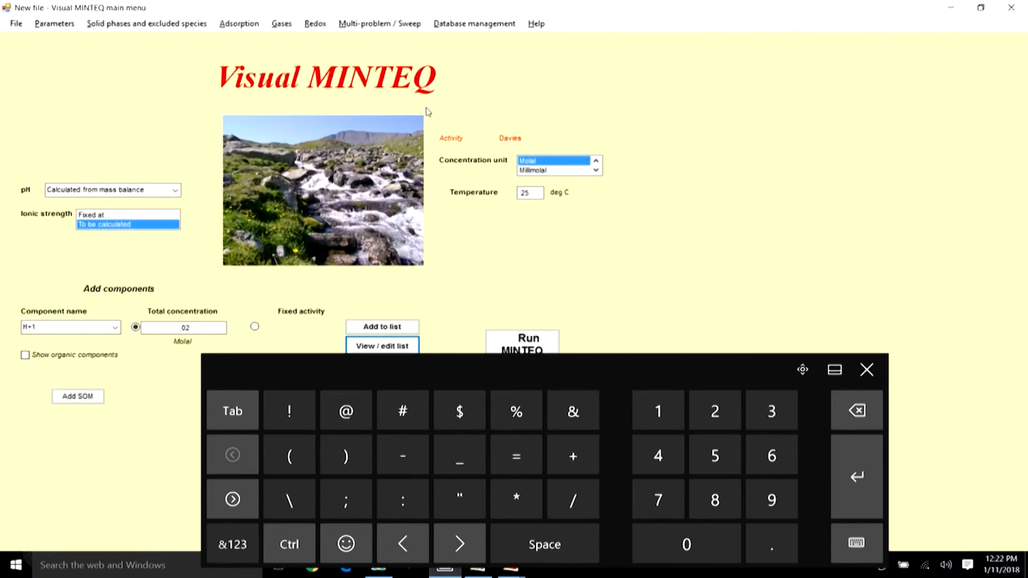
Enable titration / mixing with a titrant in the multi-problem menu and open the Titration Manager.
{"action": "left_click", "coordinate": [866, 370]}
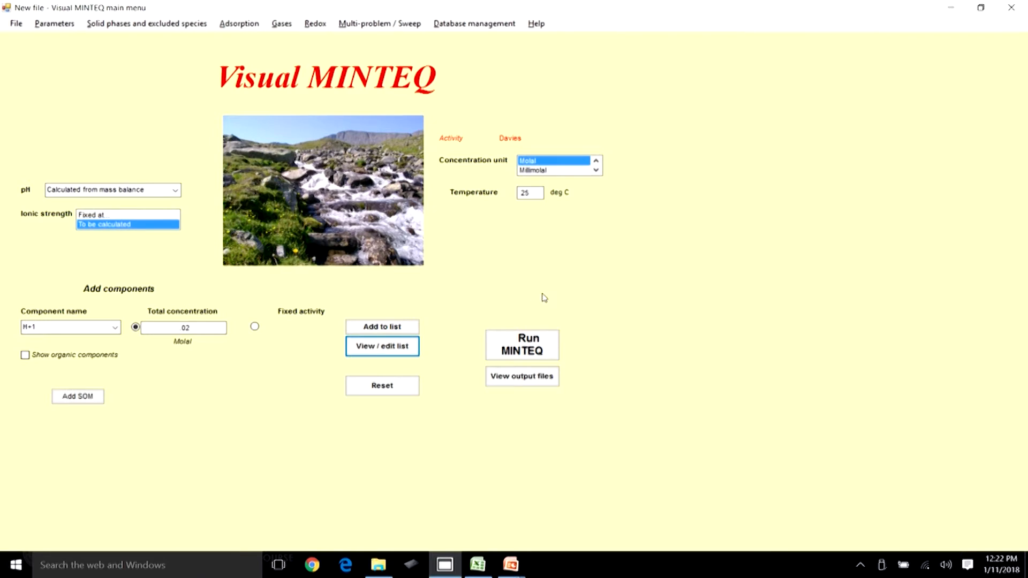
{"action": "left_click", "coordinate": [401, 26]}
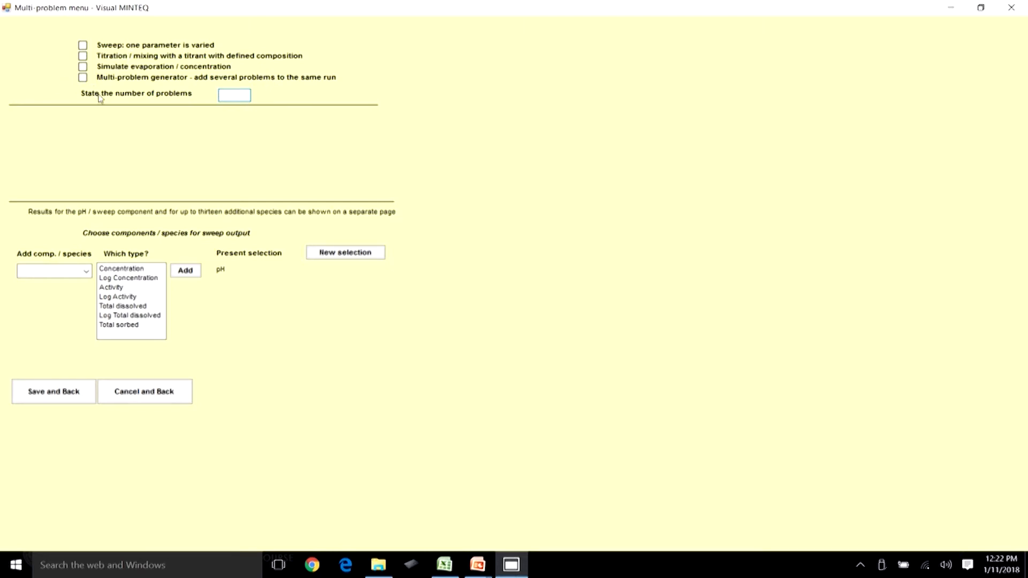
{"action": "left_click", "coordinate": [83, 56]}
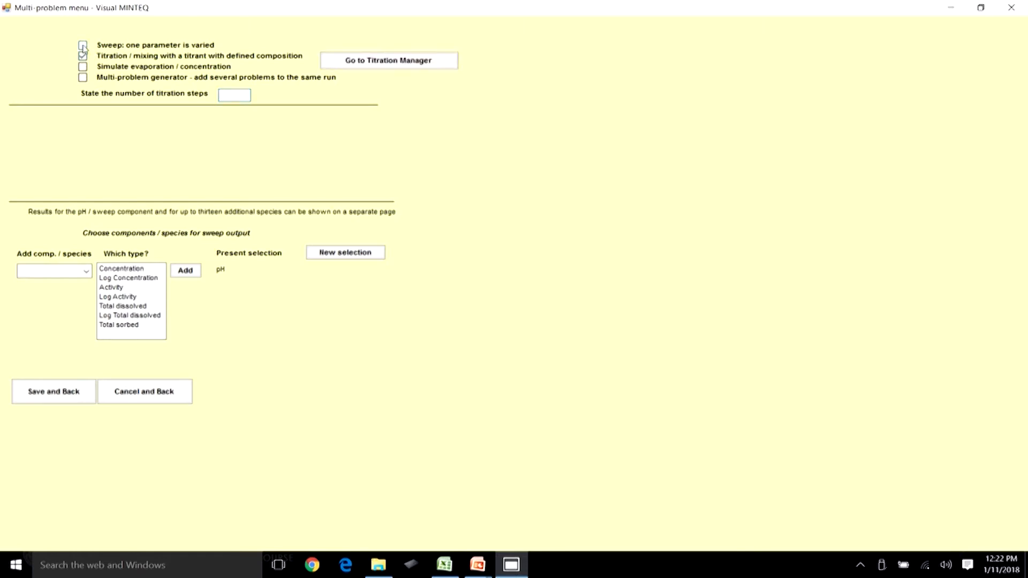
{"action": "left_click", "coordinate": [337, 62]}
Set the volume of solution to be titrated to 100.
{"action": "left_click", "coordinate": [339, 210]}
{"action": "double_click", "coordinate": [342, 212]}
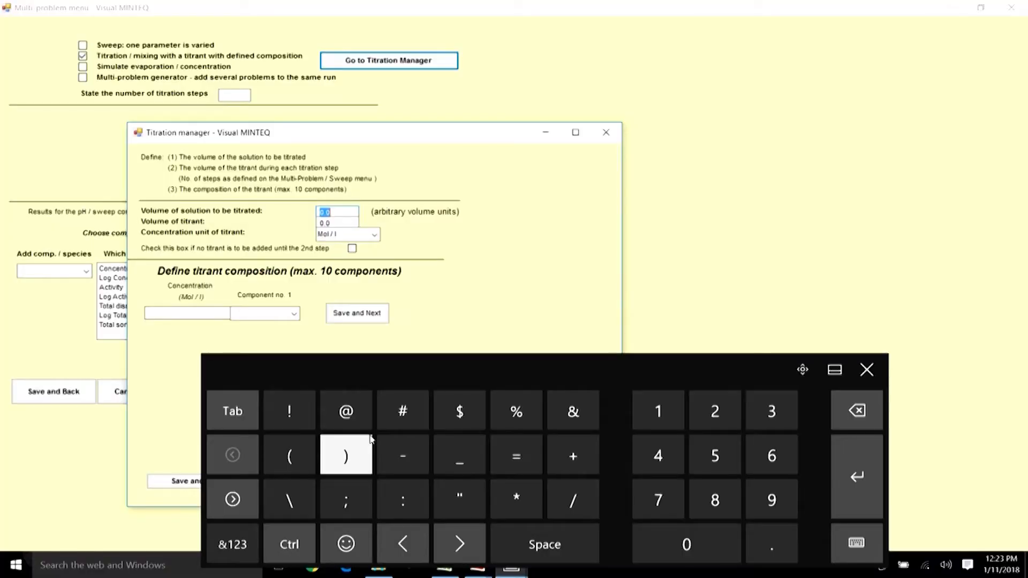
{"action": "left_click", "coordinate": [658, 410]}
{"action": "left_click", "coordinate": [679, 544]}
{"action": "left_click", "coordinate": [680, 544]}
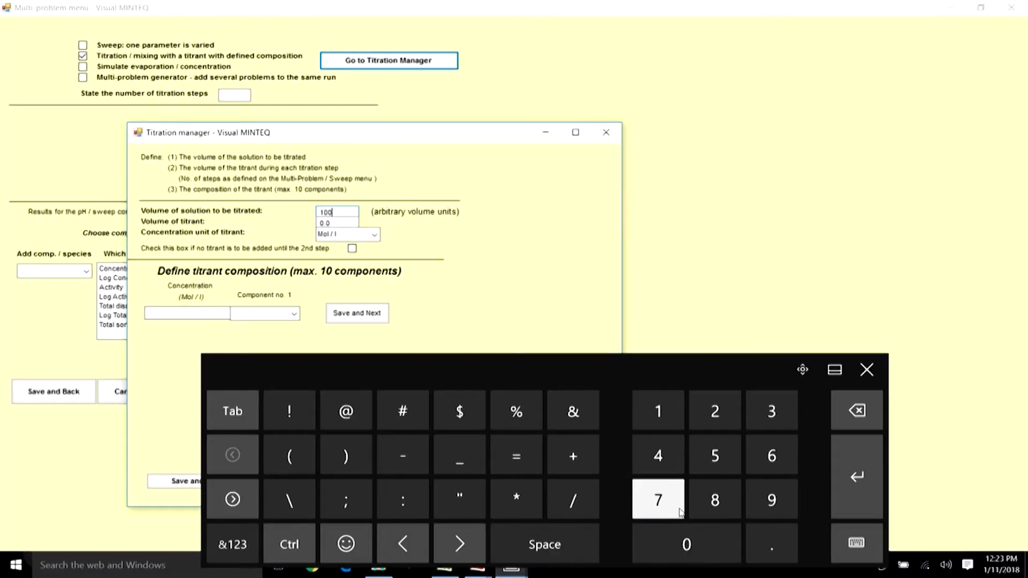
Set the titrant volume to 1 and choose to add no titrant until the second step.
{"action": "left_click", "coordinate": [335, 223]}
{"action": "left_click", "coordinate": [857, 411]}
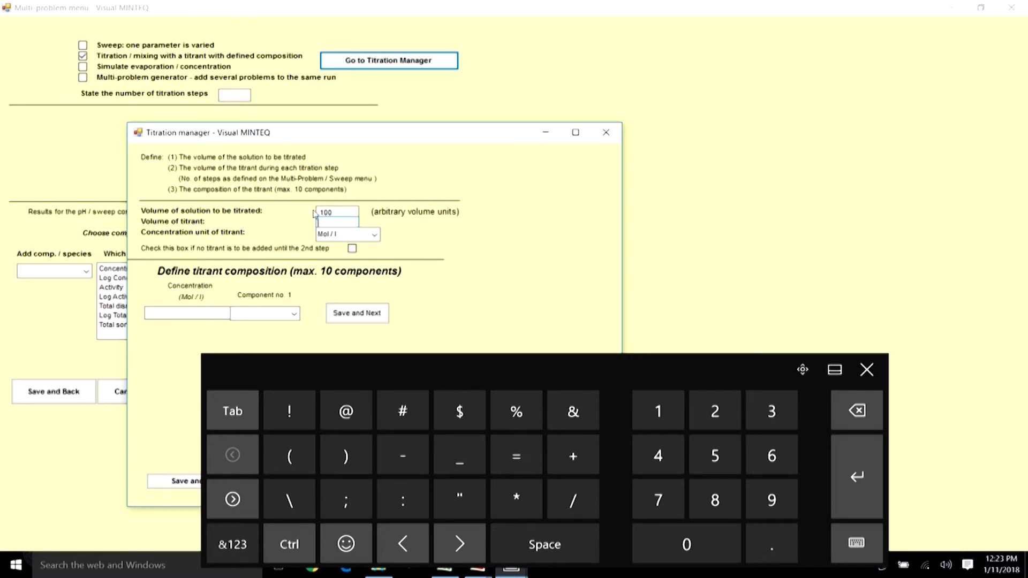
{"action": "left_click", "coordinate": [659, 411]}
{"action": "left_click", "coordinate": [352, 249]}
{"action": "left_click", "coordinate": [867, 369]}
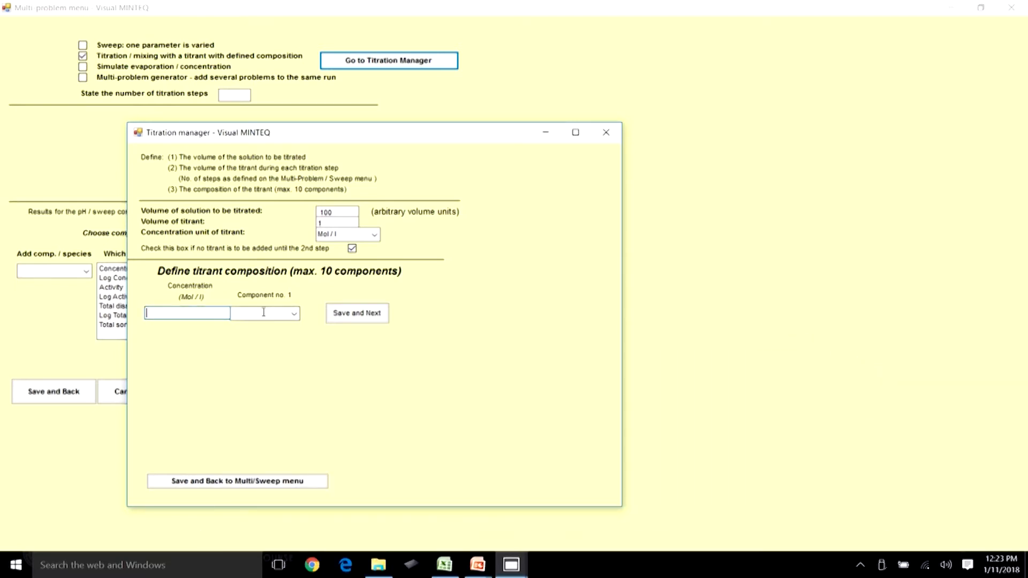
Define the titrant as component H+1 with a concentration of -1 mol/l.
{"action": "left_click", "coordinate": [294, 312]}
{"action": "left_click_drag", "start_coordinate": [294, 94], "coordinate": [295, 215]}
{"action": "left_click_drag", "start_coordinate": [294, 228], "coordinate": [301, 176]}
{"action": "left_click", "coordinate": [247, 57]}
{"action": "left_click", "coordinate": [203, 314]}
{"action": "left_click", "coordinate": [226, 524]}
{"action": "left_click", "coordinate": [460, 453]}
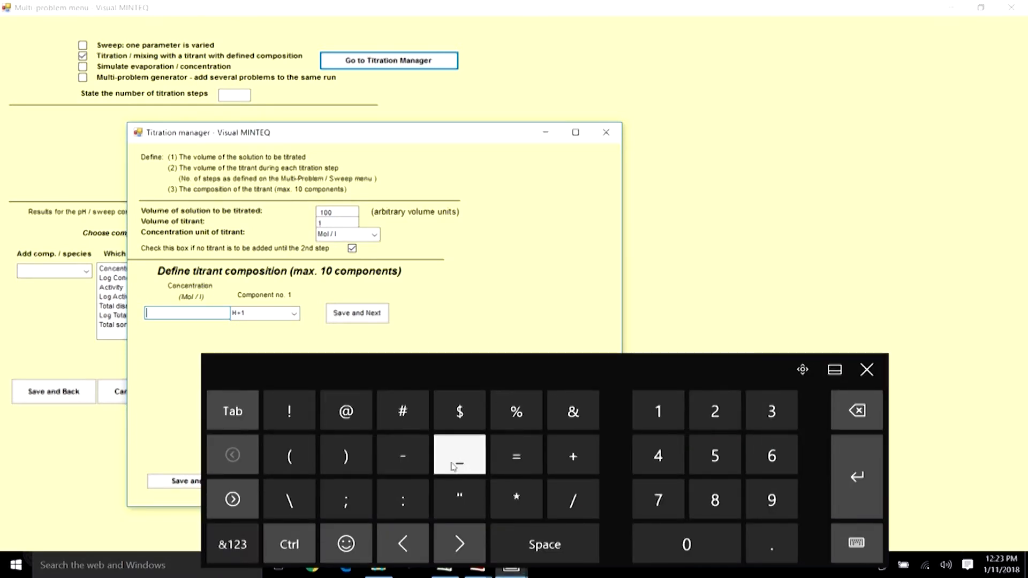
{"action": "left_click", "coordinate": [857, 410]}
{"action": "left_click", "coordinate": [402, 454]}
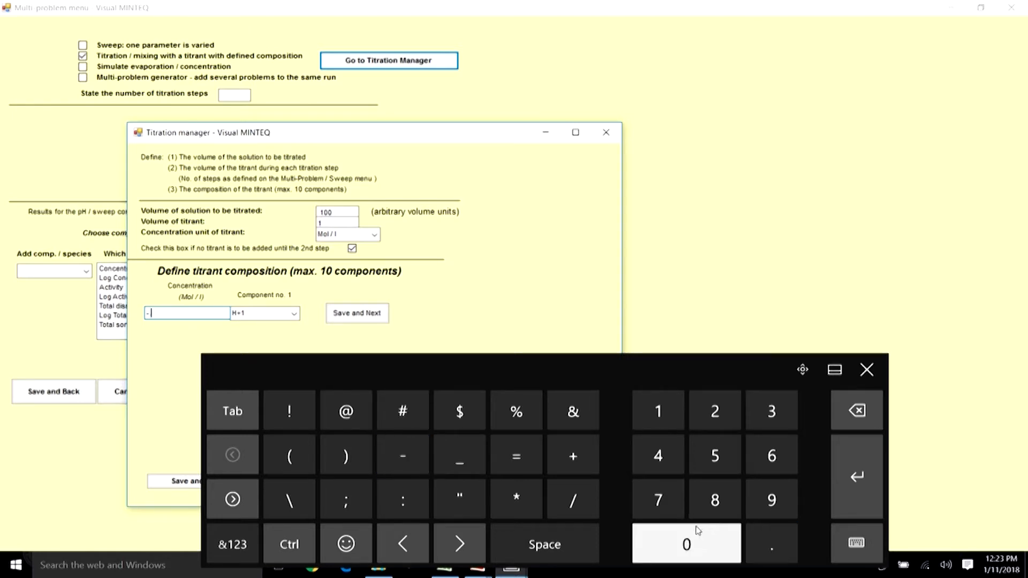
{"action": "left_click", "coordinate": [656, 413]}
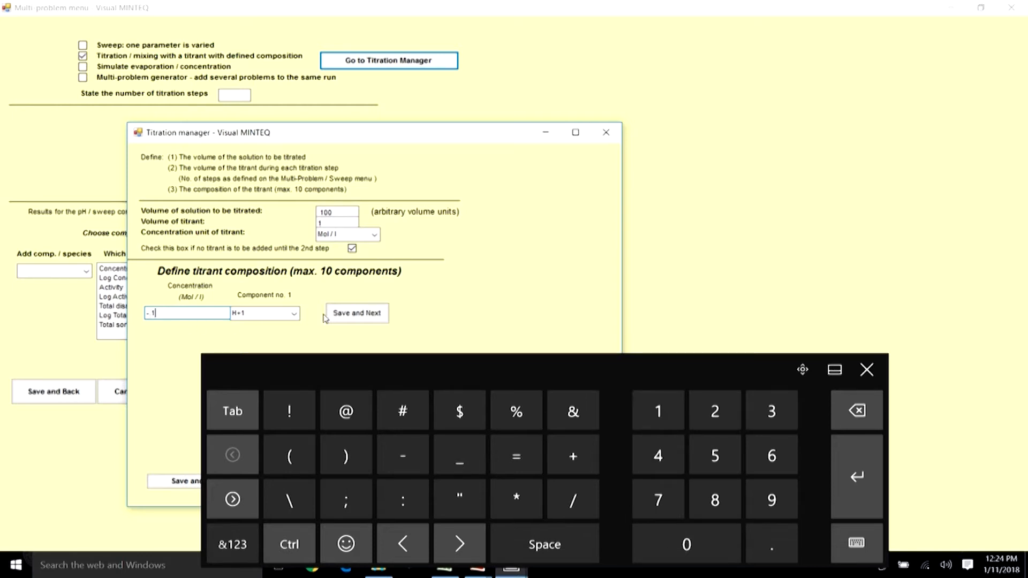
Save the titrant settings and go back to the multi-problem menu.
{"action": "left_click", "coordinate": [866, 369]}
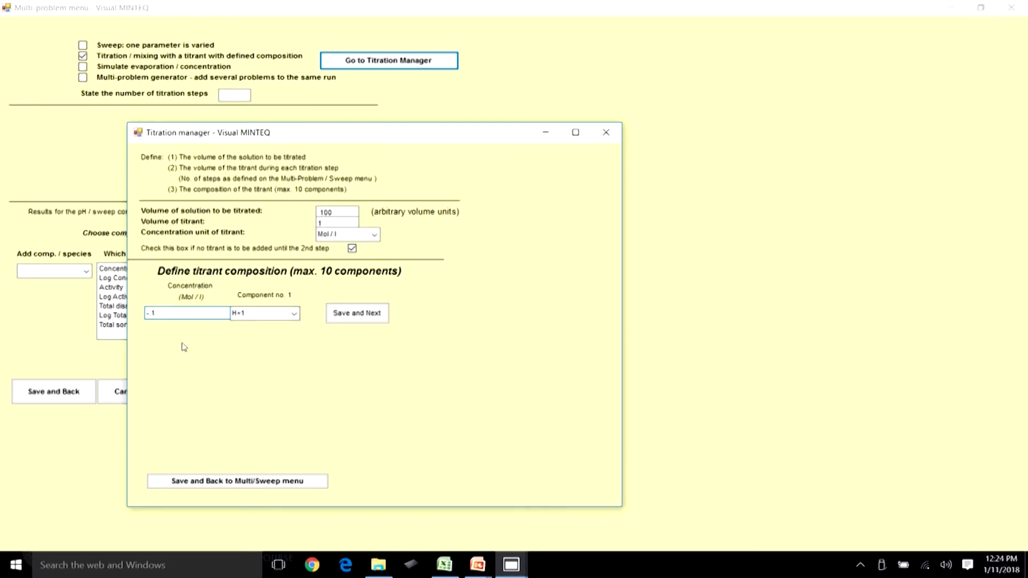
{"action": "left_click", "coordinate": [349, 211]}
{"action": "left_click", "coordinate": [268, 483]}
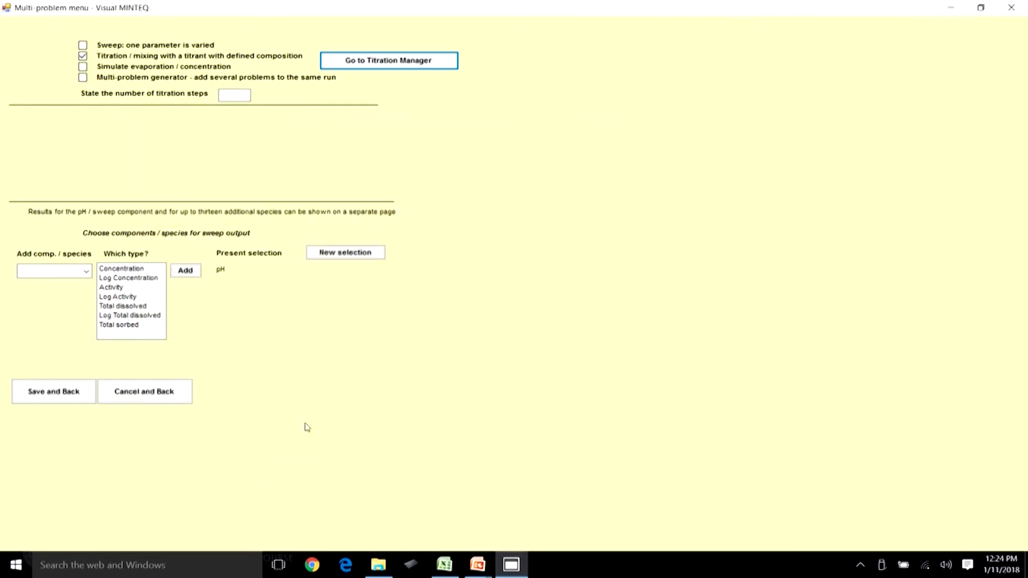
Set the number of titration steps to 20.
{"action": "left_click", "coordinate": [237, 94]}
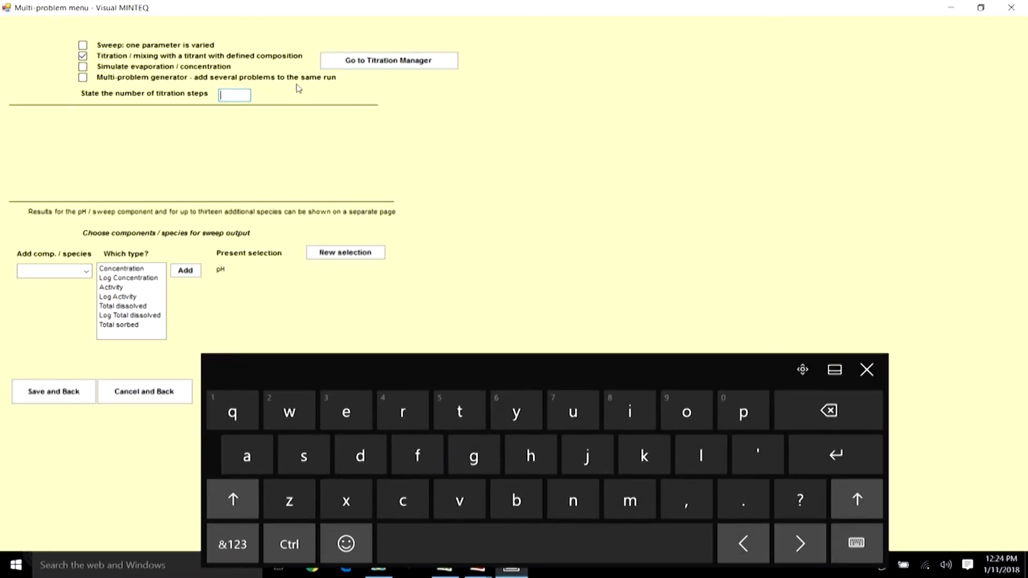
{"action": "left_click", "coordinate": [232, 543]}
{"action": "left_click", "coordinate": [715, 411]}
{"action": "left_click", "coordinate": [690, 532]}
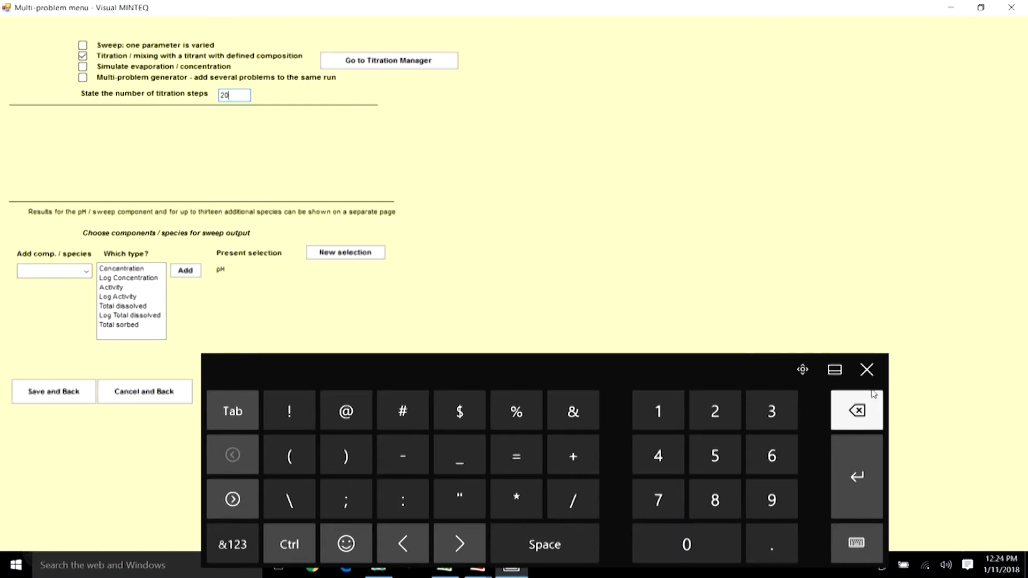
{"action": "left_click", "coordinate": [873, 371]}
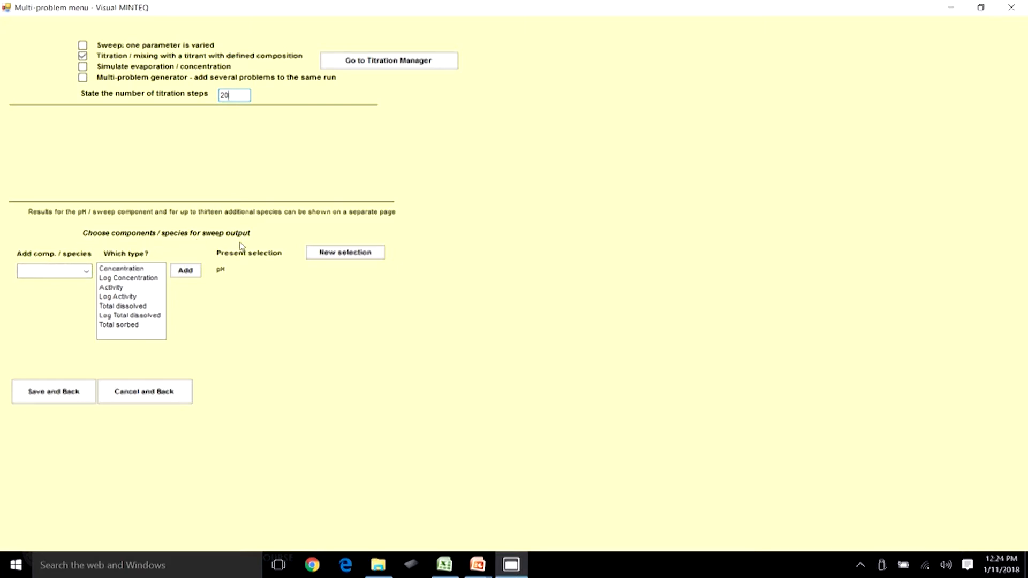
Add the concentrations of CO3-2, H2CO3* (aq) and HCO3- to the sweep output selection.
{"action": "left_click", "coordinate": [86, 273]}
{"action": "left_click", "coordinate": [67, 284]}
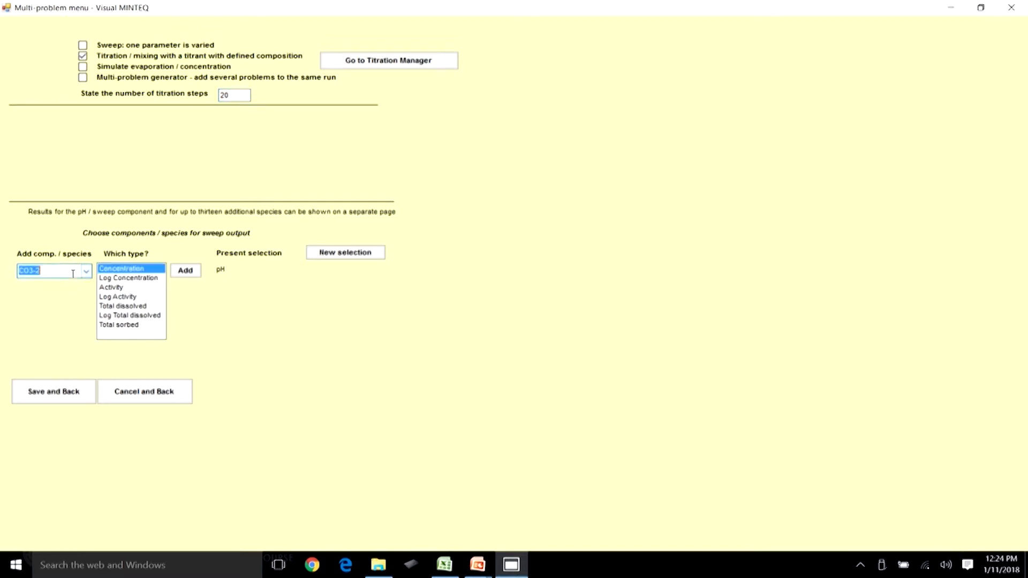
{"action": "left_click", "coordinate": [185, 270]}
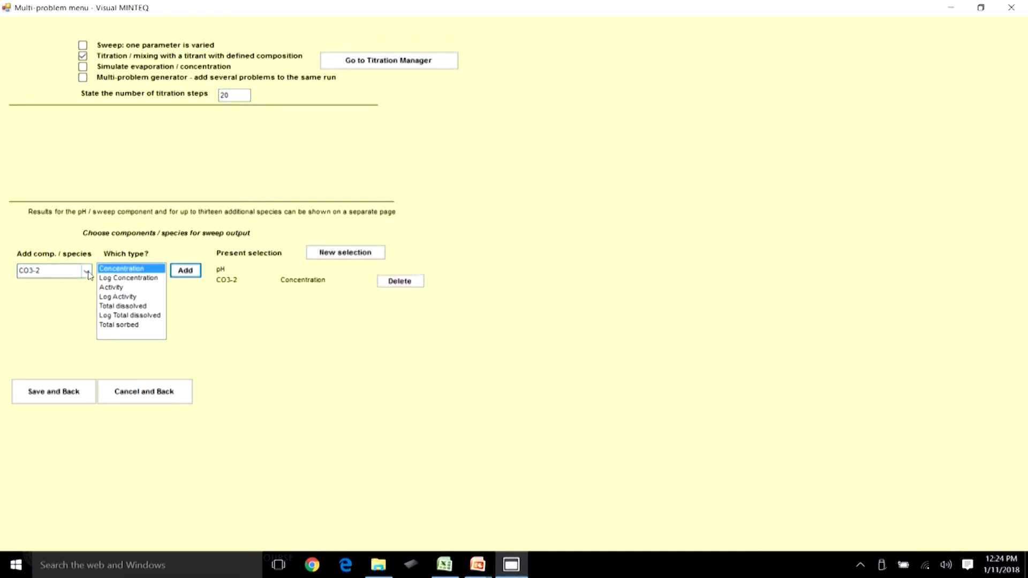
{"action": "left_click", "coordinate": [86, 271]}
{"action": "left_click", "coordinate": [60, 303]}
{"action": "left_click", "coordinate": [185, 270]}
{"action": "left_click", "coordinate": [86, 271]}
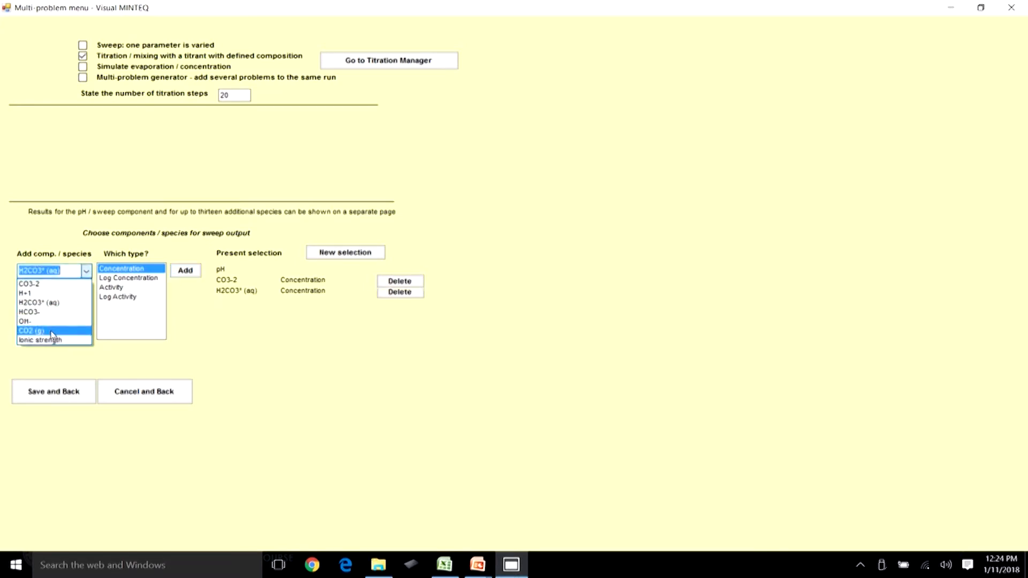
{"action": "left_click", "coordinate": [59, 312]}
{"action": "left_click", "coordinate": [186, 271]}
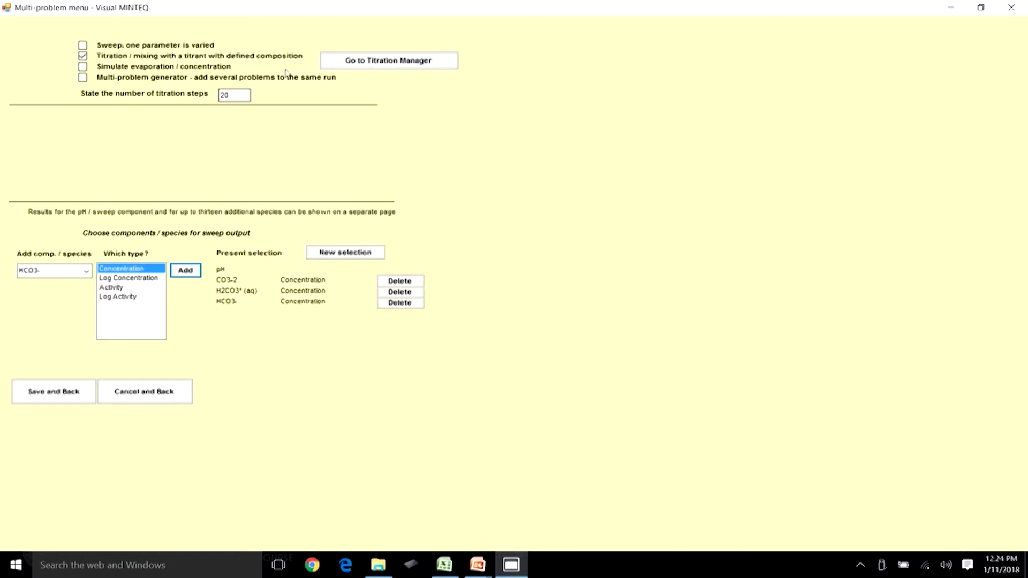
Reopen the Titration Manager to check the solution and titrant volumes, then save back to the multi-problem menu.
{"action": "left_click", "coordinate": [368, 61]}
{"action": "left_click_drag", "start_coordinate": [377, 32], "coordinate": [822, 54]}
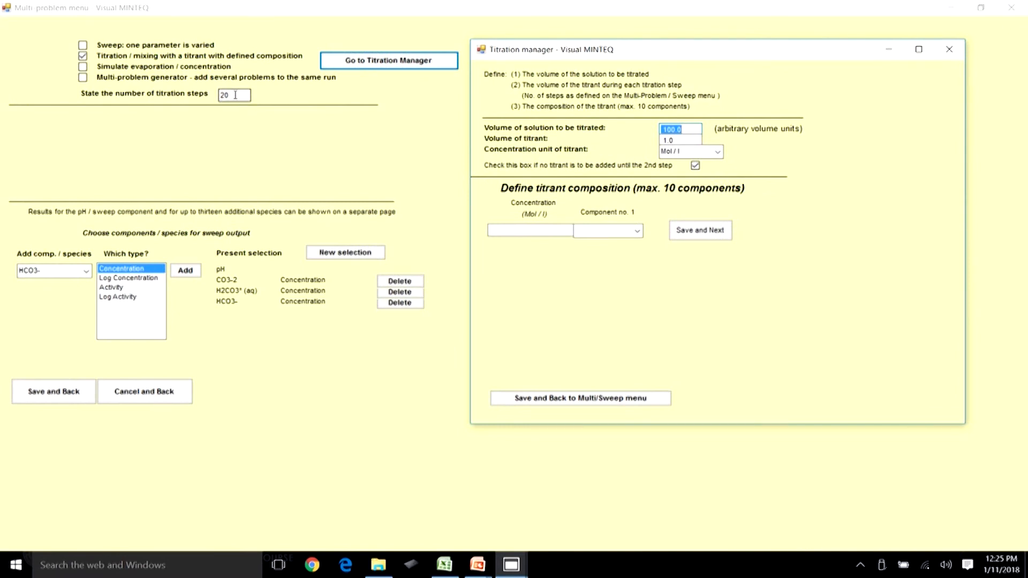
{"action": "left_click", "coordinate": [690, 129]}
{"action": "left_click", "coordinate": [677, 138]}
{"action": "left_click", "coordinate": [615, 399]}
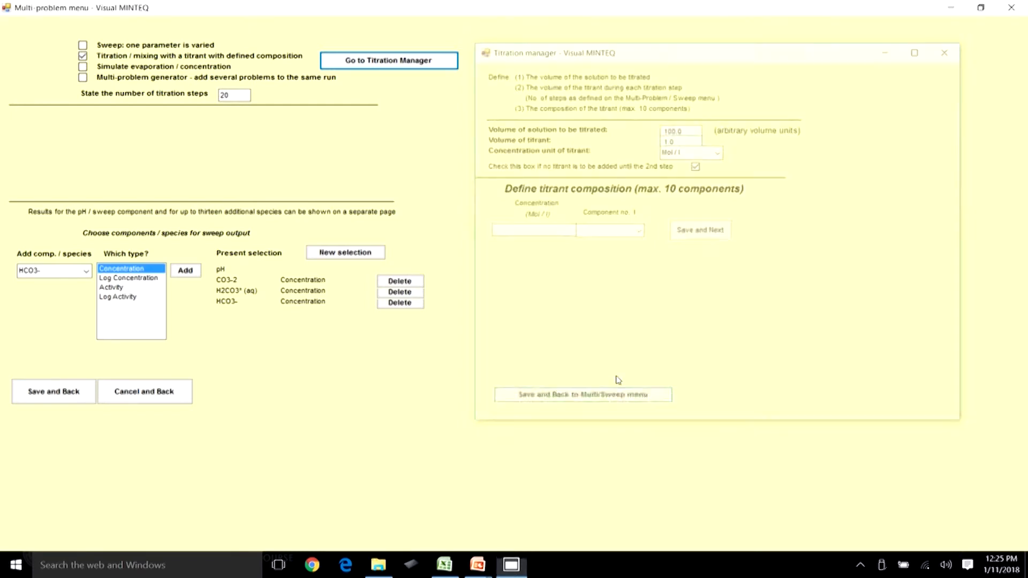
Save the multi-problem settings and run MINTEQ.
{"action": "left_click", "coordinate": [51, 398]}
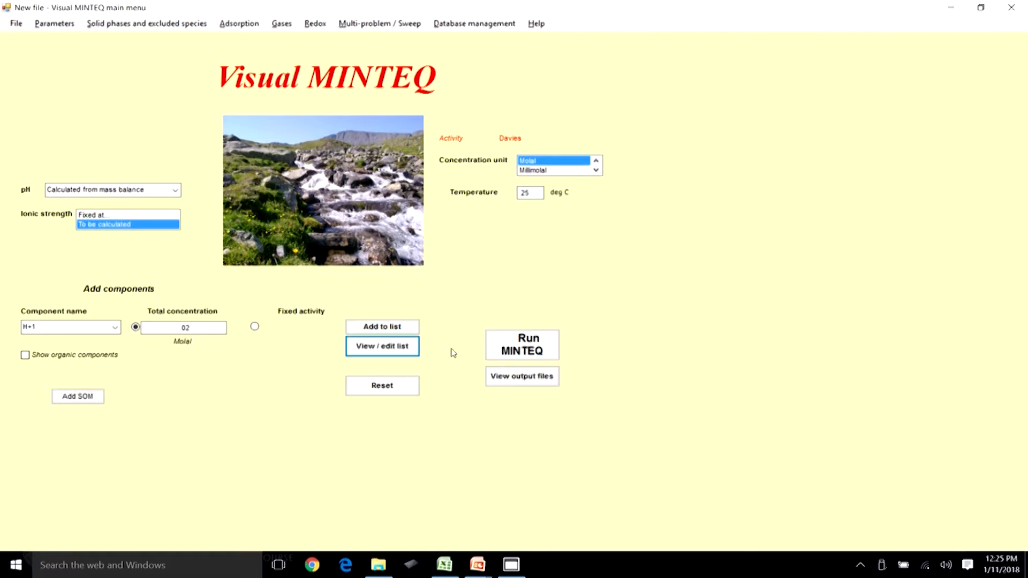
{"action": "left_click", "coordinate": [524, 338]}
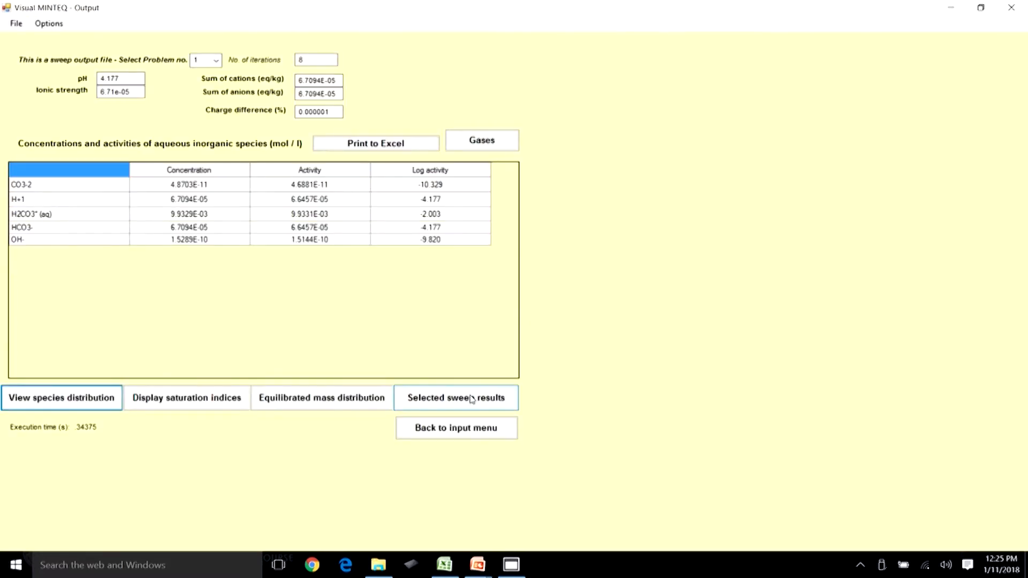
Examine the selected sweep results table and the output for several titration problem numbers.
{"action": "left_click", "coordinate": [471, 399]}
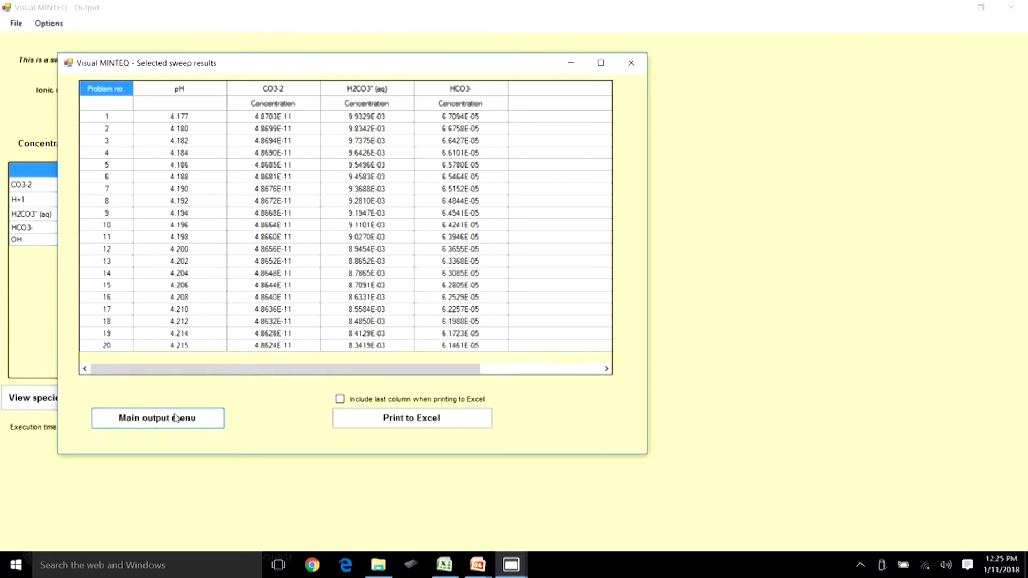
{"action": "left_click", "coordinate": [157, 418]}
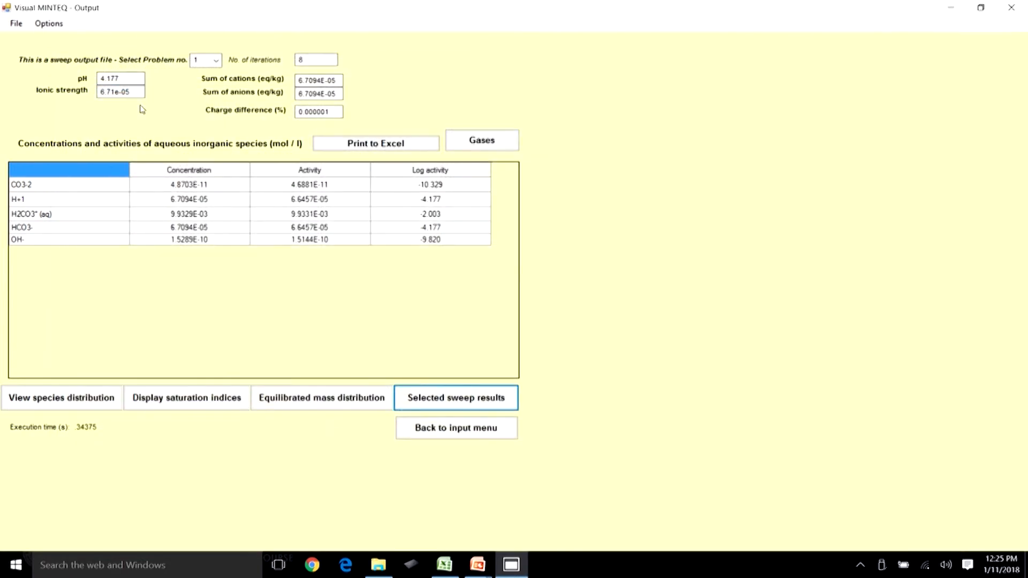
{"action": "left_click", "coordinate": [216, 60]}
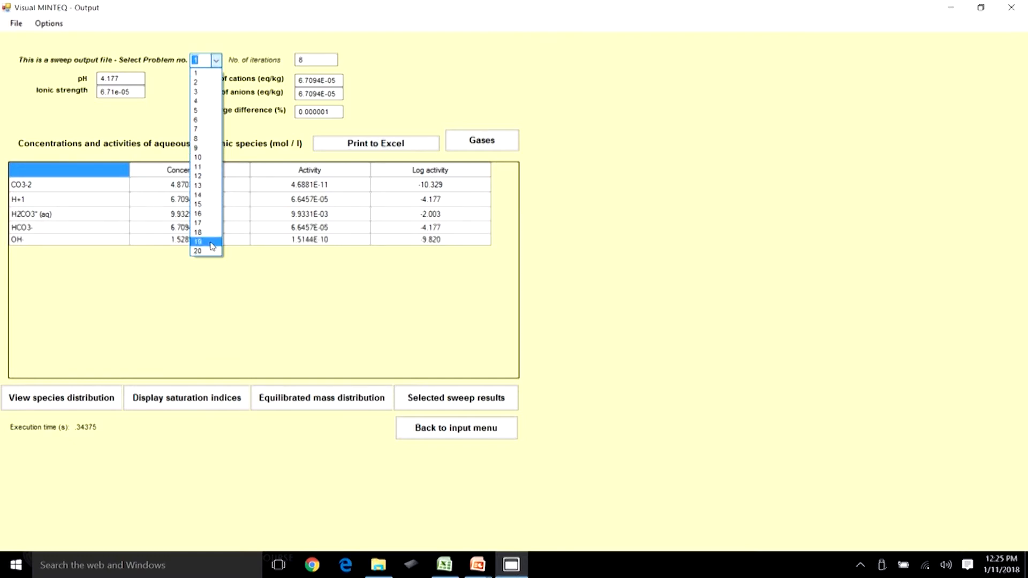
{"action": "left_click", "coordinate": [206, 195]}
{"action": "left_click", "coordinate": [216, 60]}
{"action": "left_click", "coordinate": [199, 251]}
{"action": "left_click", "coordinate": [216, 60]}
{"action": "left_click", "coordinate": [203, 233]}
{"action": "left_click", "coordinate": [217, 61]}
{"action": "left_click", "coordinate": [198, 72]}
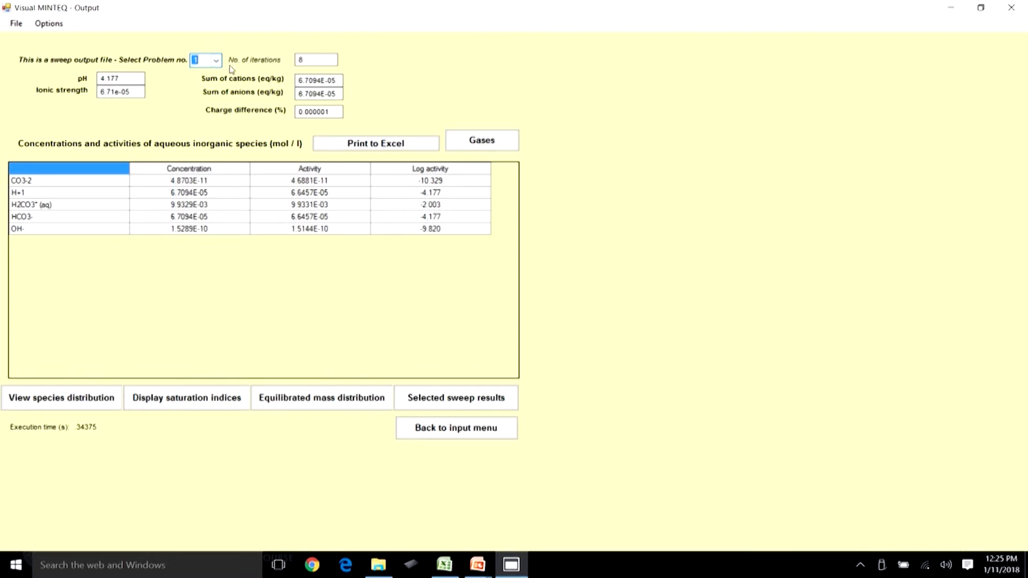
Open the selected sweep results and examine the pH and species concentrations across the titration steps.
{"action": "left_click", "coordinate": [443, 399]}
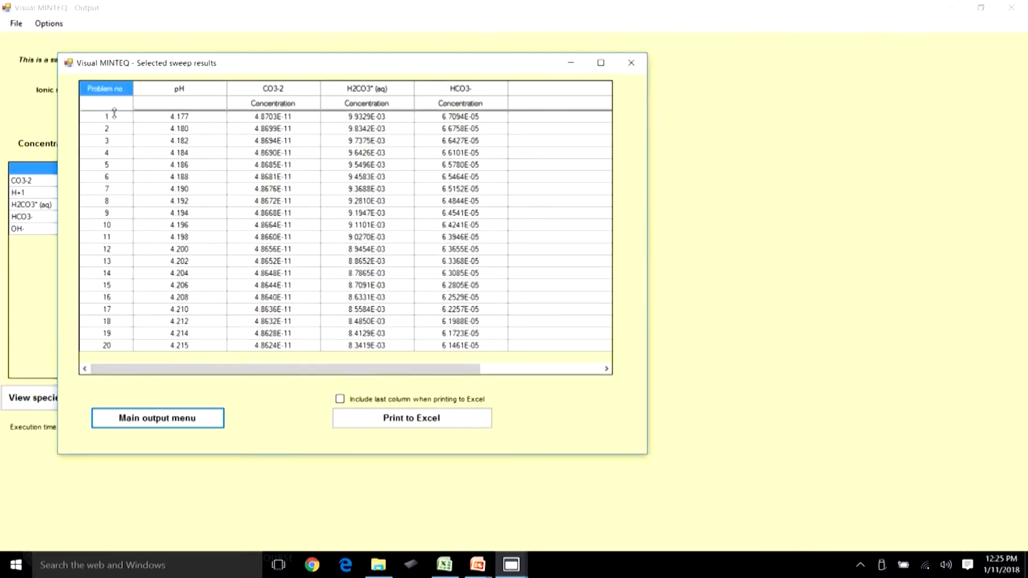
{"action": "left_click", "coordinate": [187, 118]}
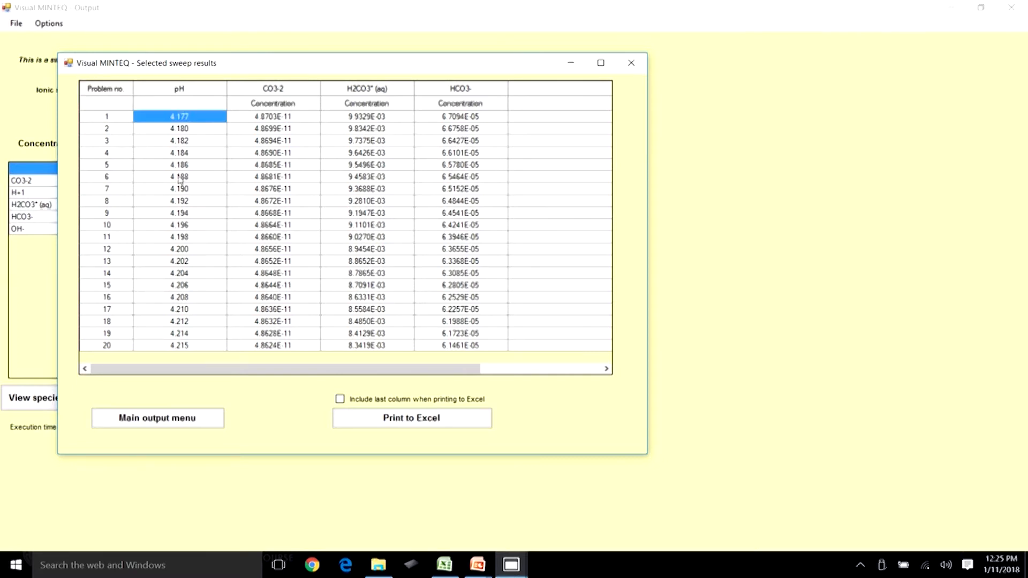
{"action": "left_click", "coordinate": [191, 345]}
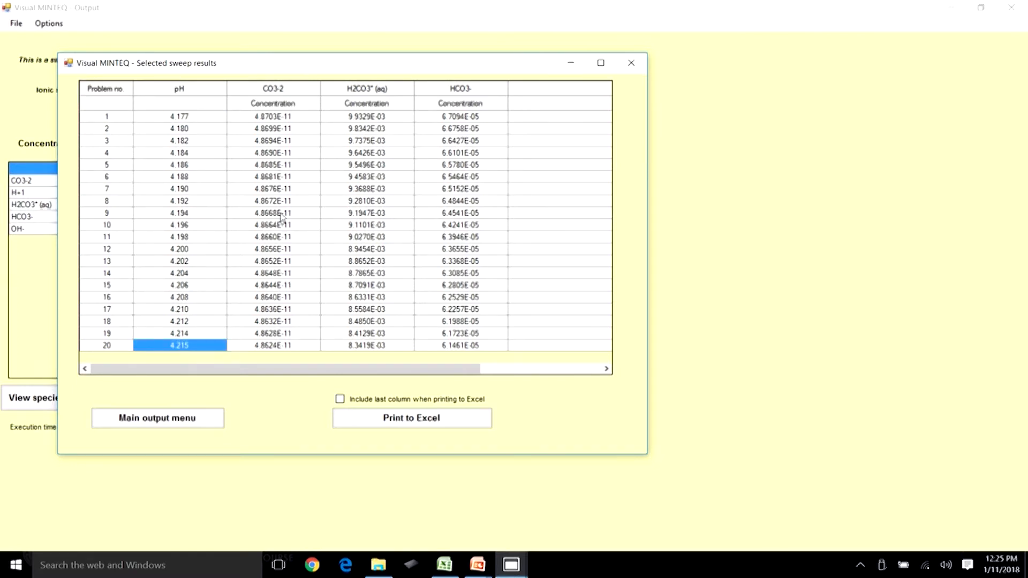
{"action": "left_click", "coordinate": [191, 114]}
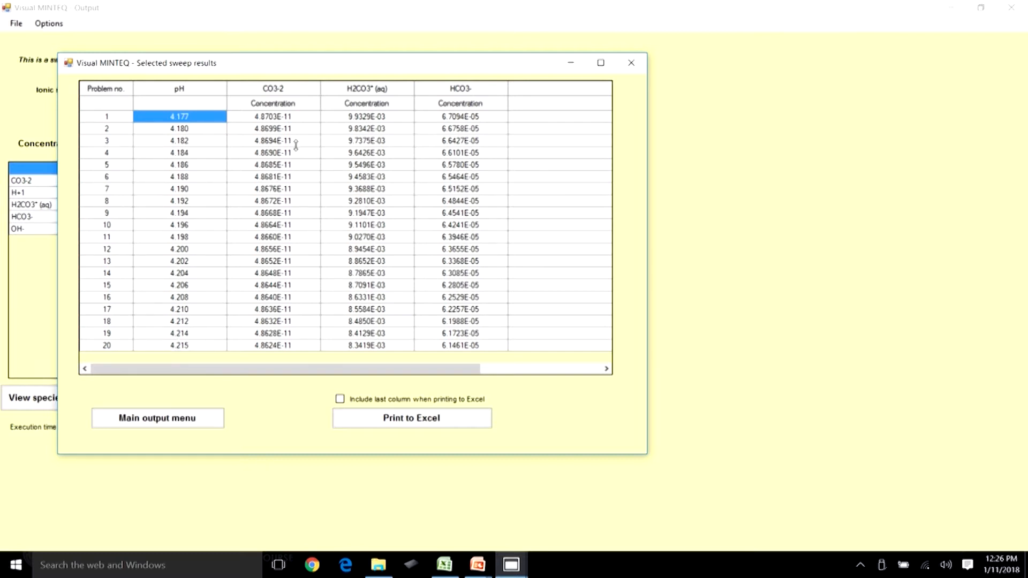
{"action": "left_click", "coordinate": [282, 119]}
{"action": "left_click", "coordinate": [373, 122]}
{"action": "left_click", "coordinate": [468, 123]}
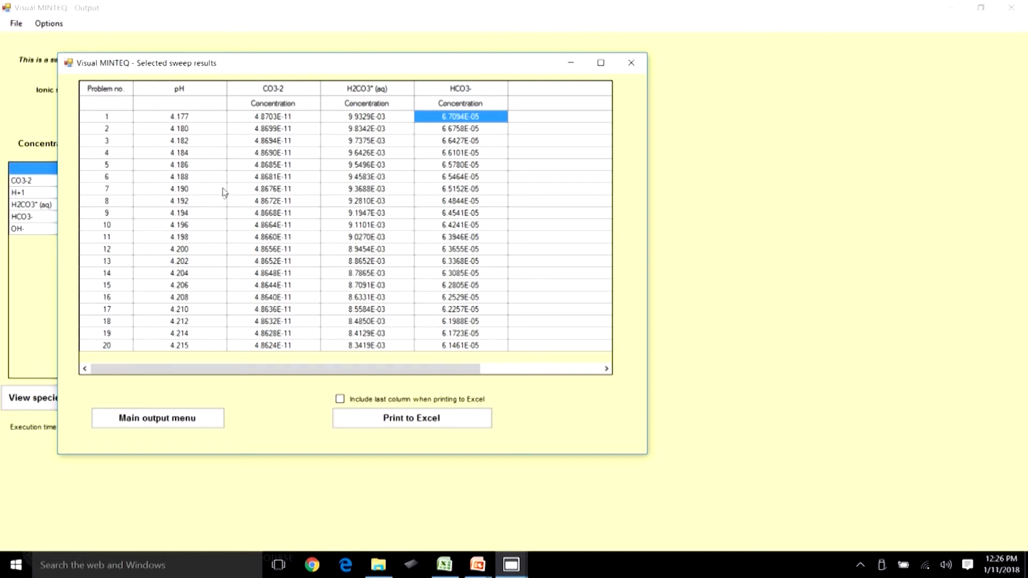
{"action": "left_click", "coordinate": [198, 118]}
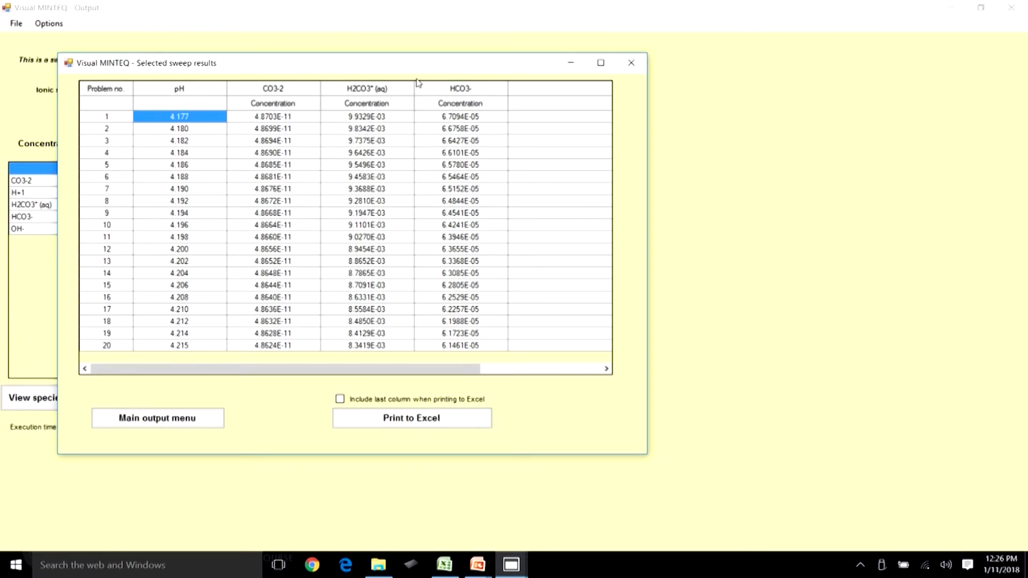
{"action": "left_click", "coordinate": [374, 117]}
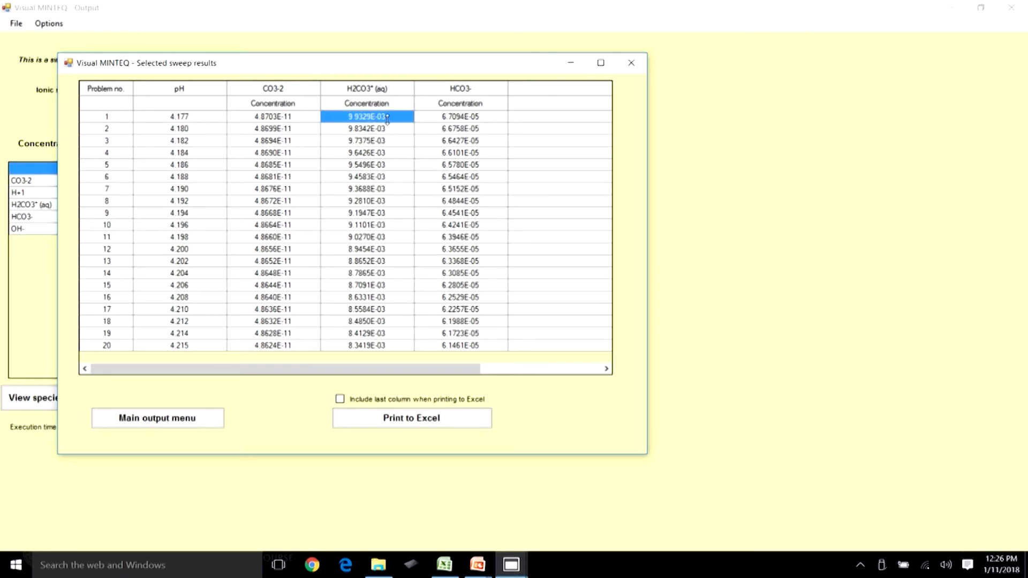
{"action": "left_click", "coordinate": [470, 119]}
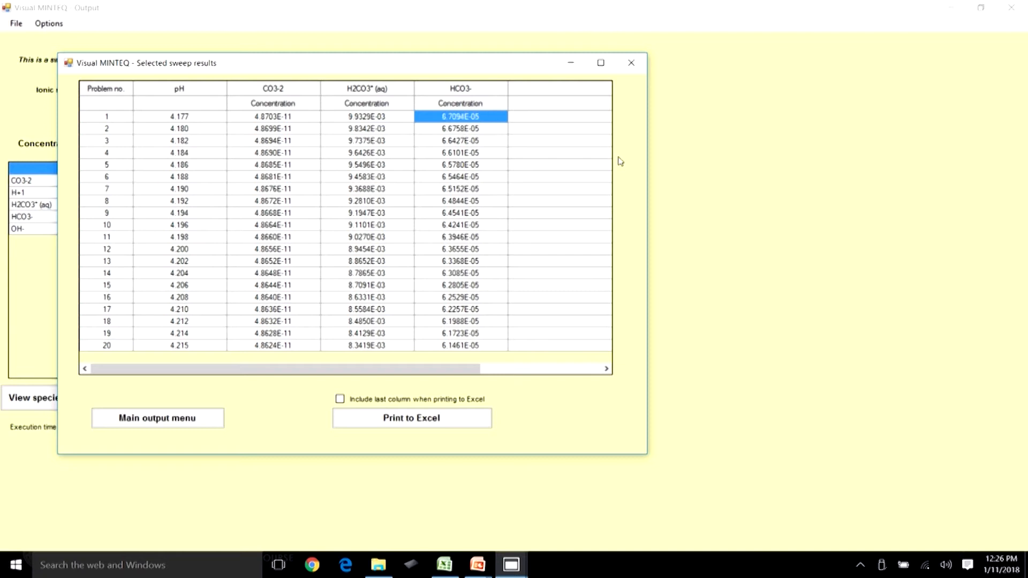
{"action": "left_click", "coordinate": [281, 117]}
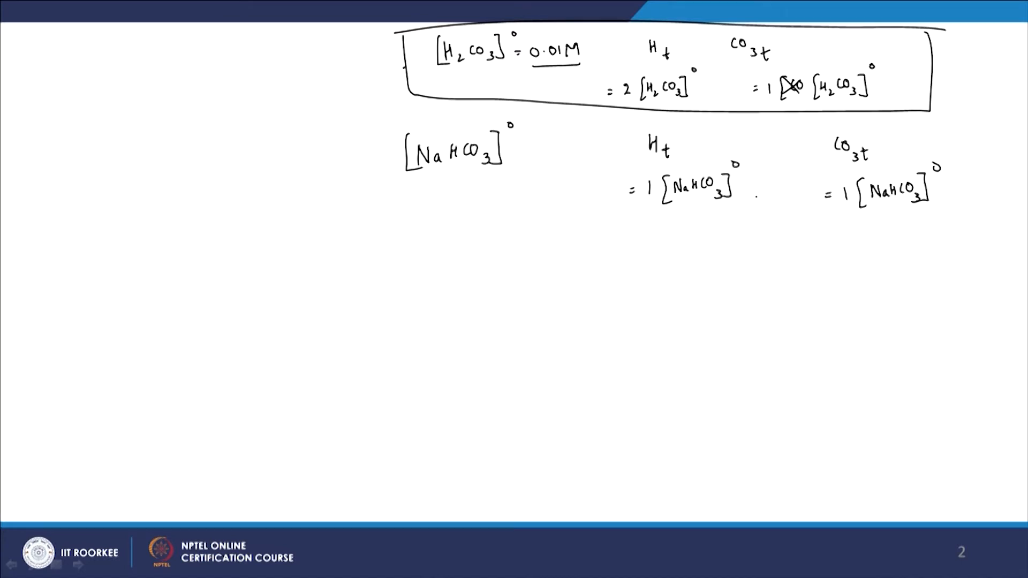
{"action": "mouse_move", "coordinate": [497, 246]}
{"action": "left_mouse_down"}
{"action": "mouse_move", "coordinate": [511, 383]}
{"action": "mouse_move", "coordinate": [791, 373]}
{"action": "left_mouse_up"}
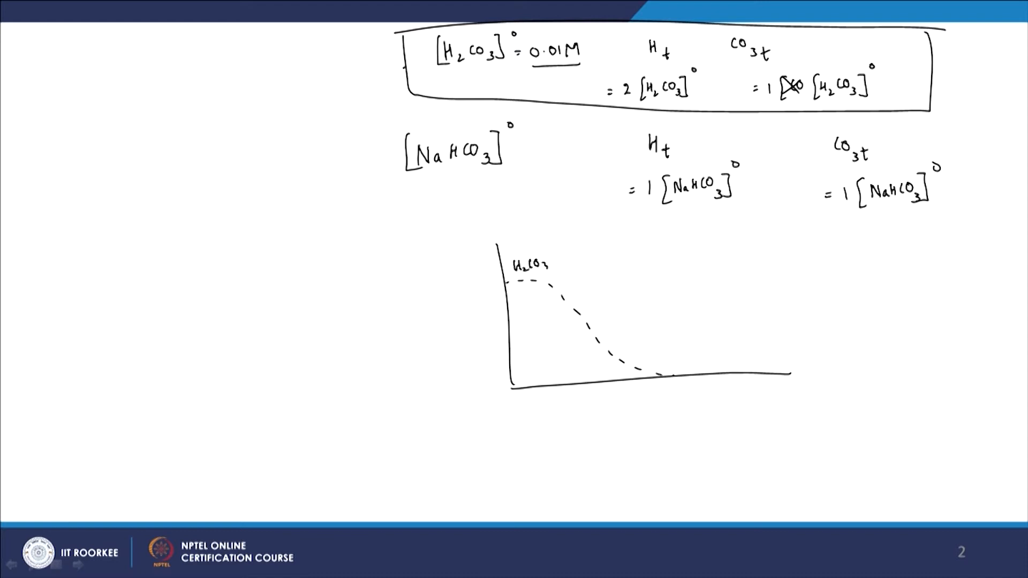
{"action": "mouse_move", "coordinate": [565, 338]}
{"action": "left_mouse_down"}
{"action": "mouse_move", "coordinate": [615, 270]}
{"action": "mouse_move", "coordinate": [711, 299]}
{"action": "mouse_move", "coordinate": [806, 366]}
{"action": "mouse_move", "coordinate": [852, 360]}
{"action": "left_mouse_up"}
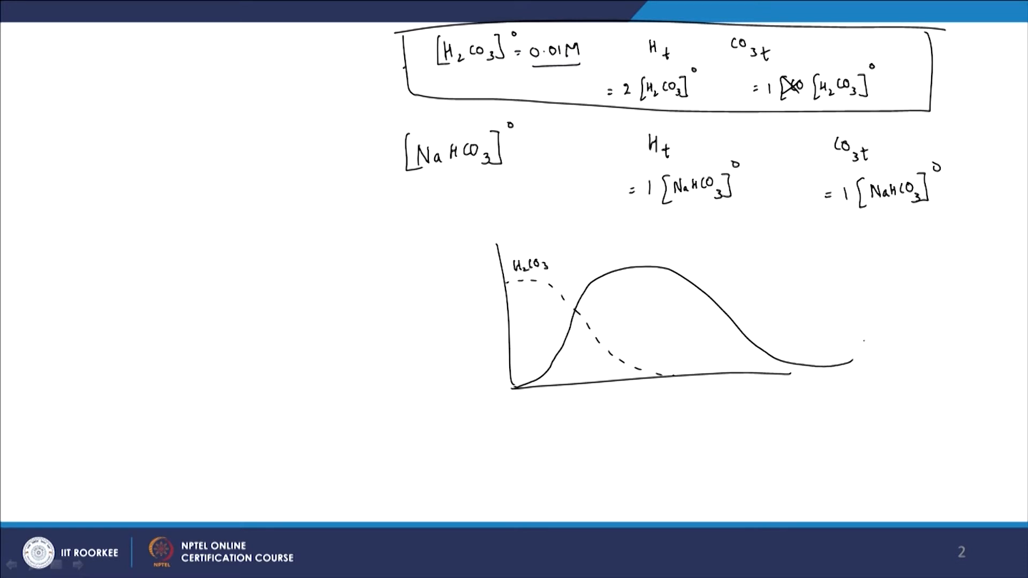
{"action": "left_click_drag", "start_coordinate": [674, 375], "coordinate": [702, 335]}
{"action": "left_click", "coordinate": [828, 242]}
{"action": "left_click_drag", "start_coordinate": [835, 253], "coordinate": [881, 250]}
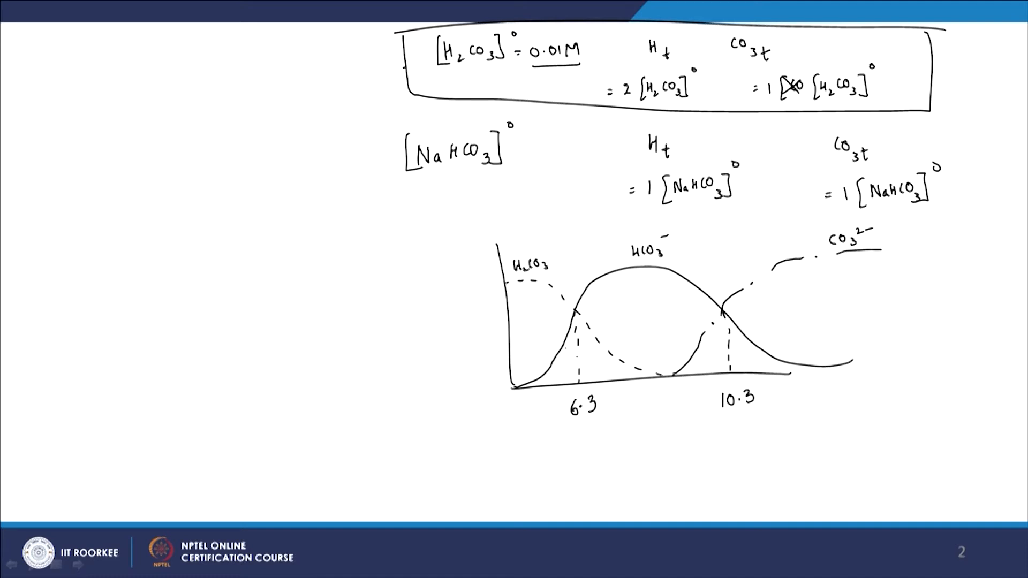
{"action": "left_click", "coordinate": [531, 319]}
{"action": "left_click", "coordinate": [533, 329]}
{"action": "left_click_drag", "start_coordinate": [533, 336], "coordinate": [536, 382]}
{"action": "left_click_drag", "start_coordinate": [634, 262], "coordinate": [664, 260]}
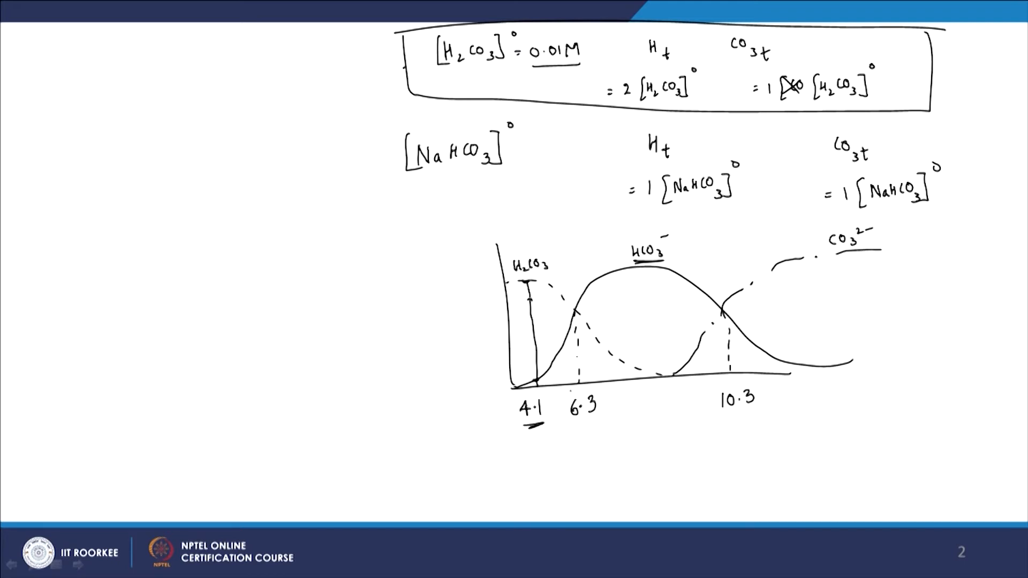
Switch back to the sweep results and compare pH and species concentrations in the first problem row.
{"action": "key", "text": "alt+Tab"}
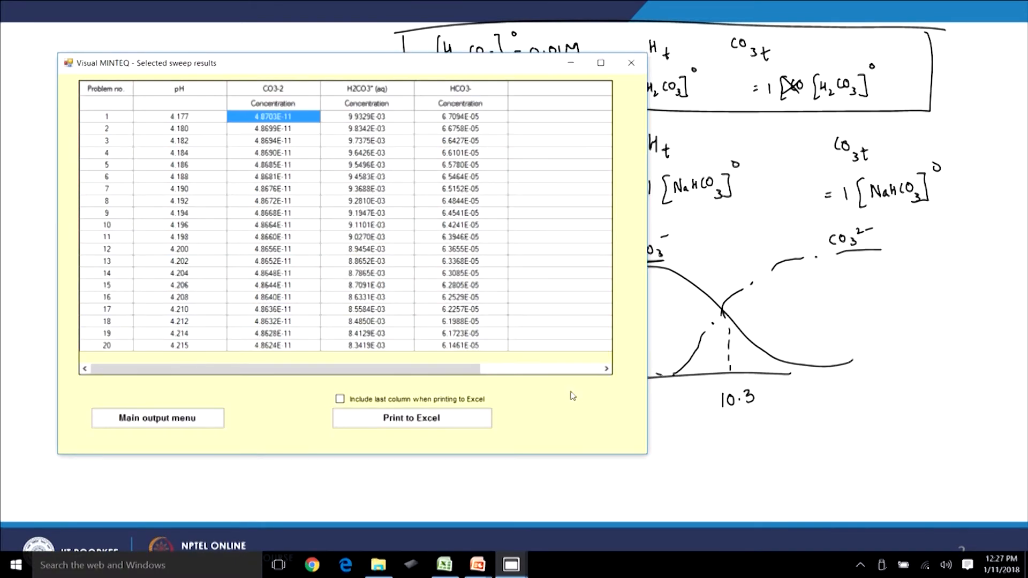
{"action": "left_click", "coordinate": [191, 115]}
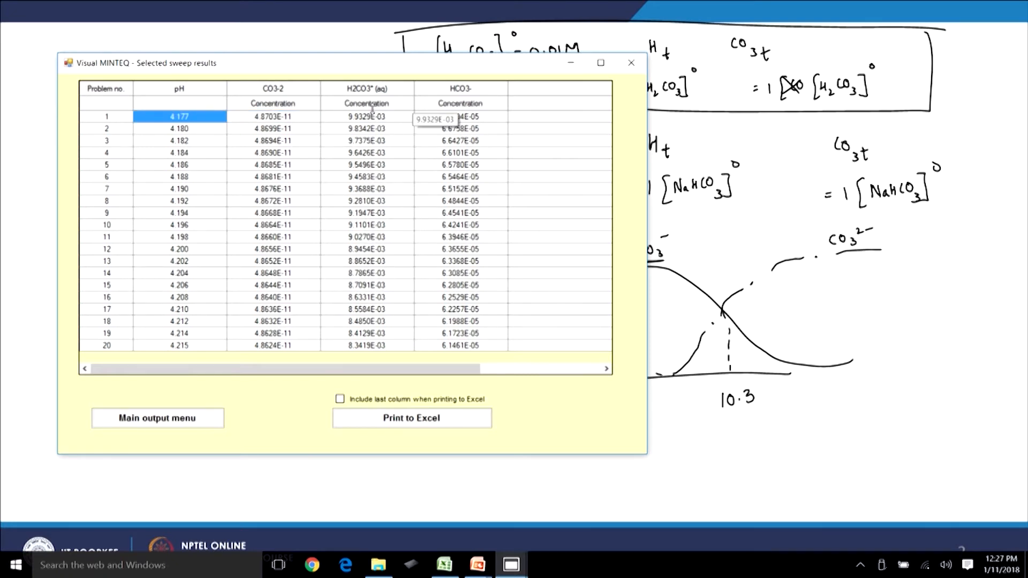
{"action": "left_click", "coordinate": [388, 119]}
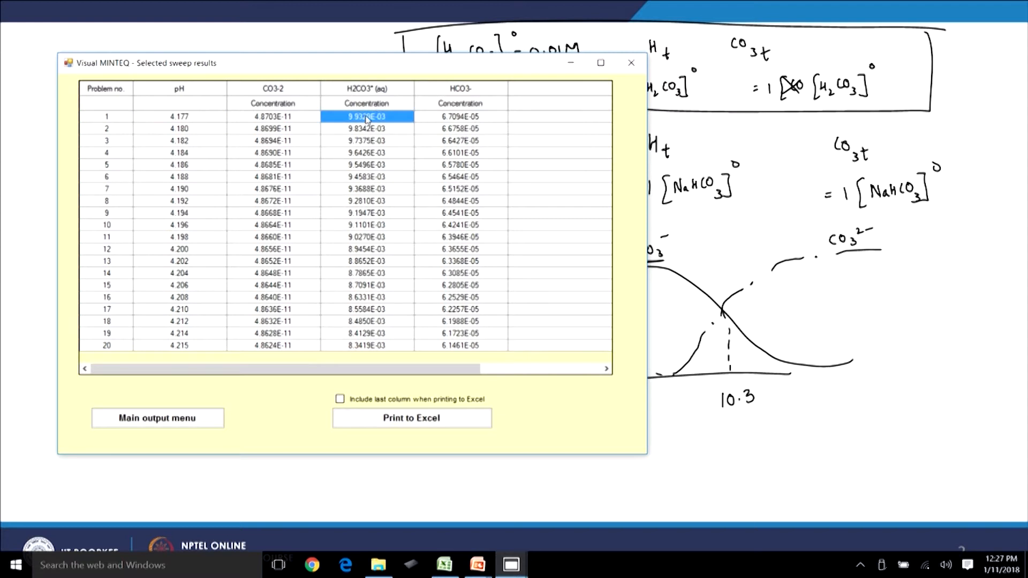
{"action": "left_click", "coordinate": [472, 122]}
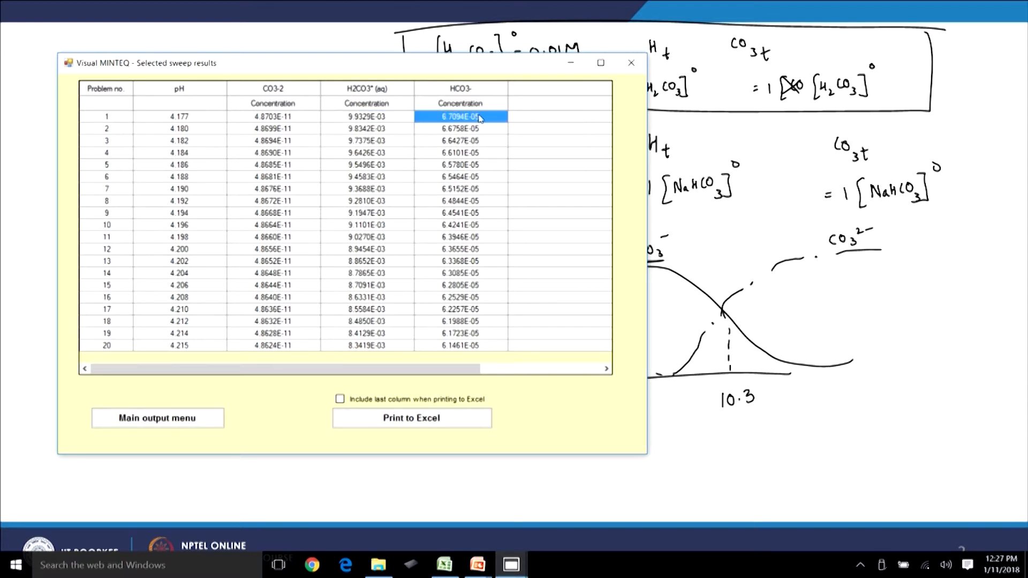
{"action": "left_click", "coordinate": [285, 121]}
{"action": "left_click_drag", "start_coordinate": [195, 111], "coordinate": [194, 113]}
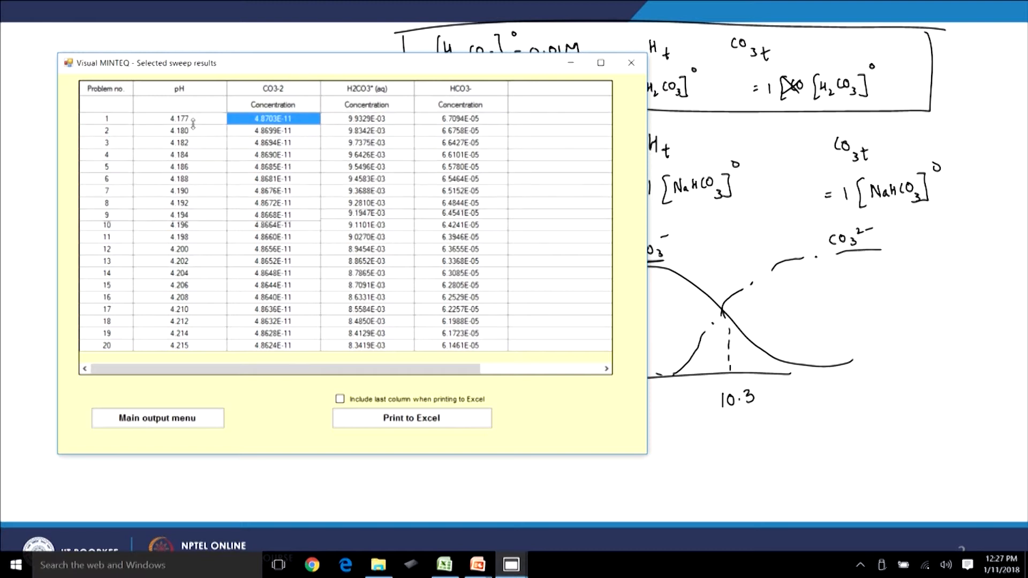
{"action": "left_click", "coordinate": [381, 124]}
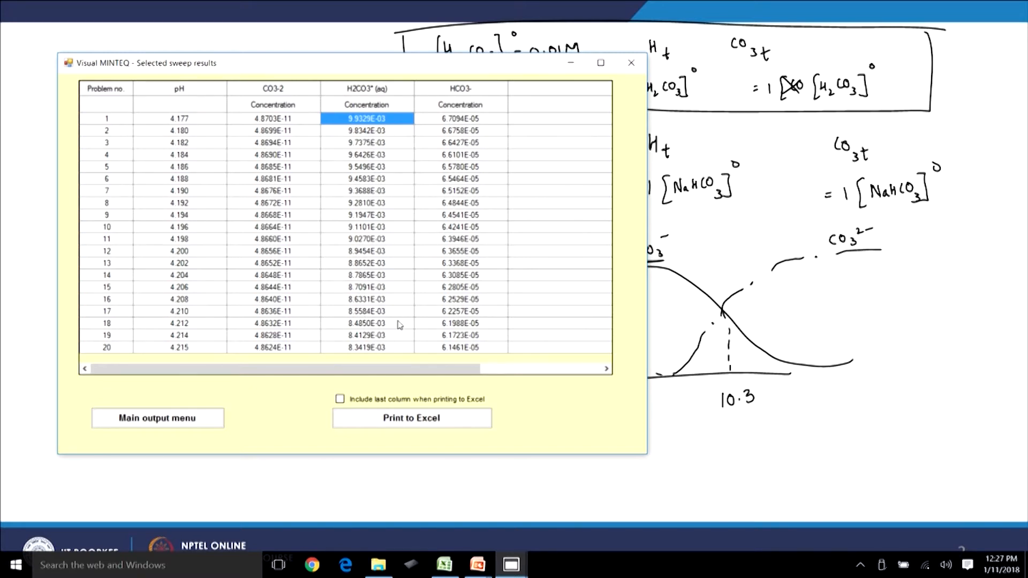
Return to the Titration Manager and define the titrant as -1 mol/L of H+1, saving the component.
{"action": "left_click", "coordinate": [176, 419]}
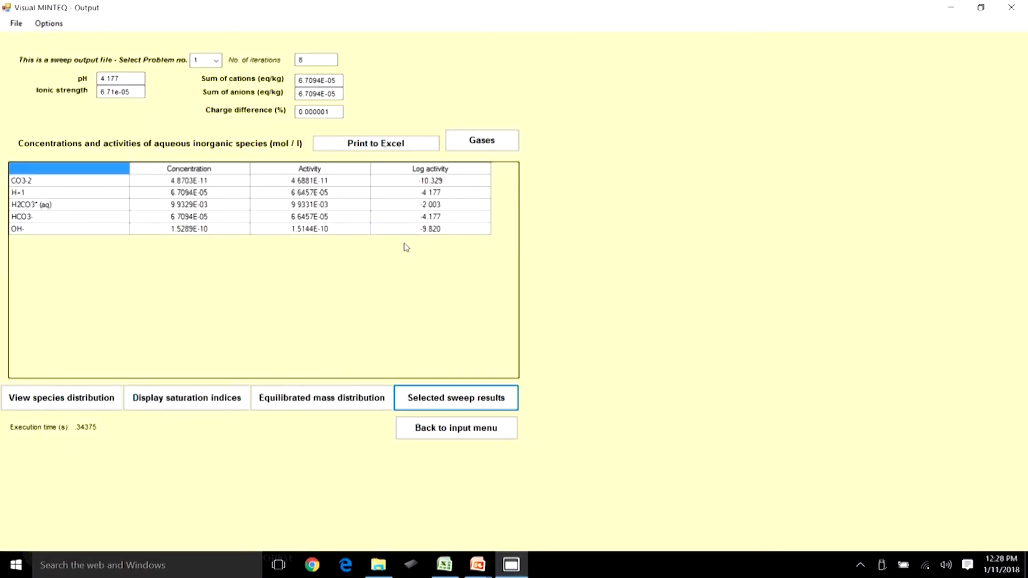
{"action": "left_click", "coordinate": [450, 428]}
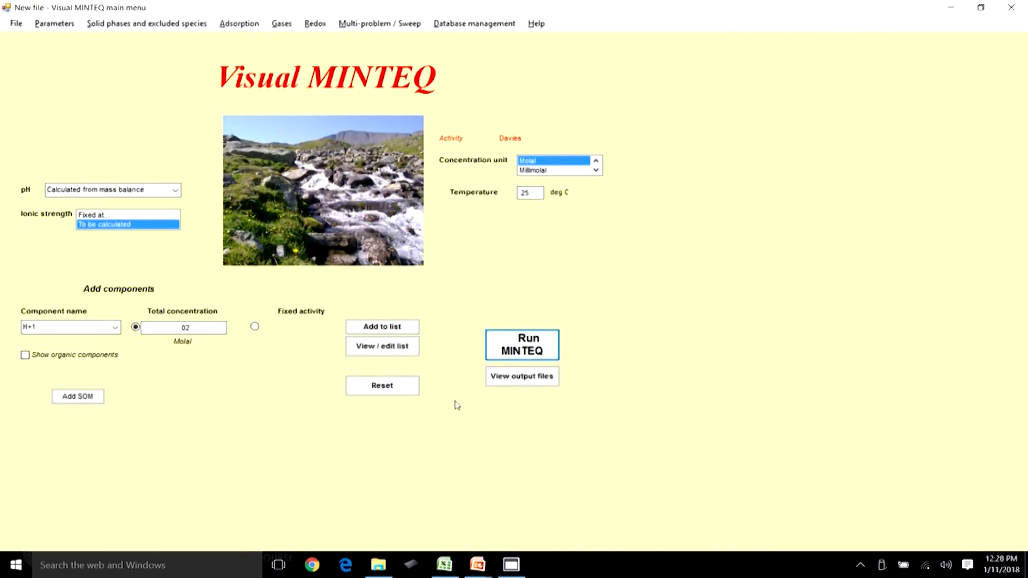
{"action": "left_click", "coordinate": [382, 24]}
{"action": "left_click", "coordinate": [399, 61]}
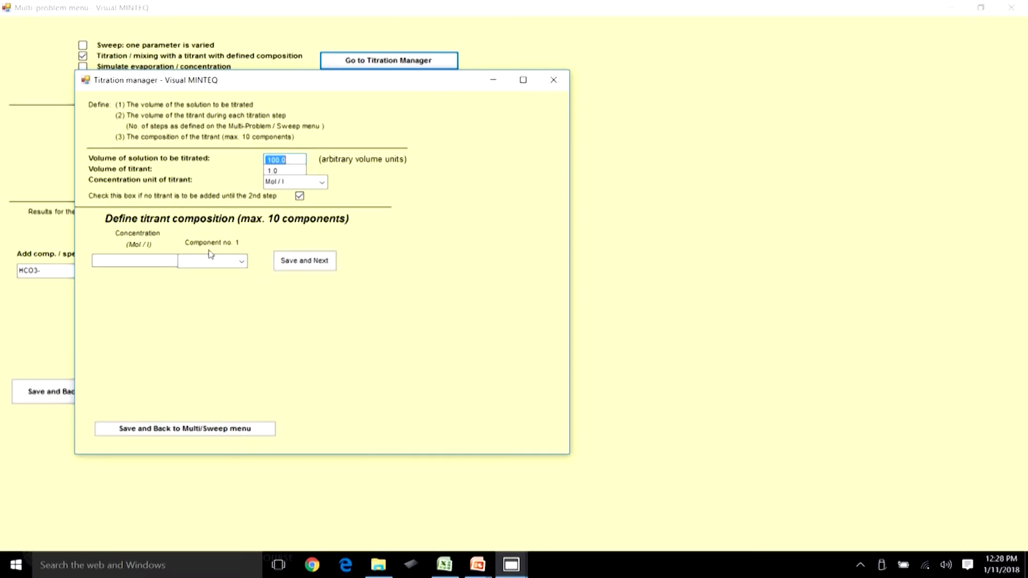
{"action": "left_click", "coordinate": [156, 260]}
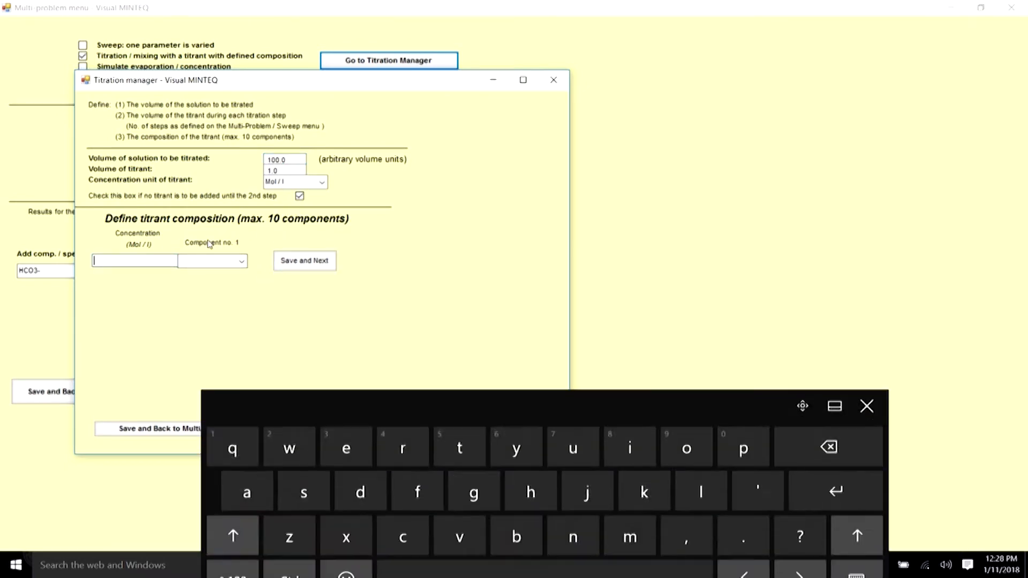
{"action": "left_click", "coordinate": [232, 543]}
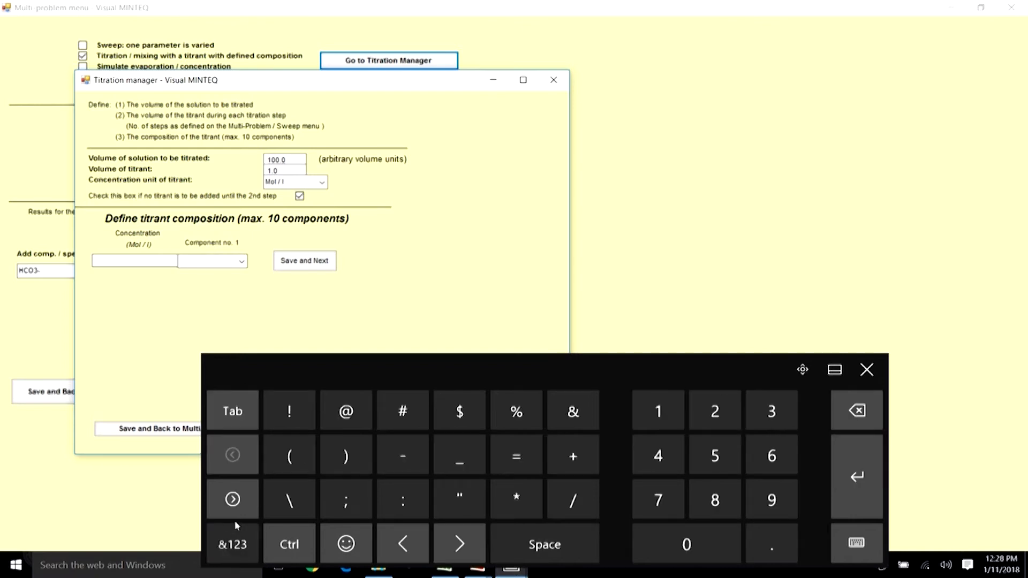
{"action": "left_click", "coordinate": [768, 535]}
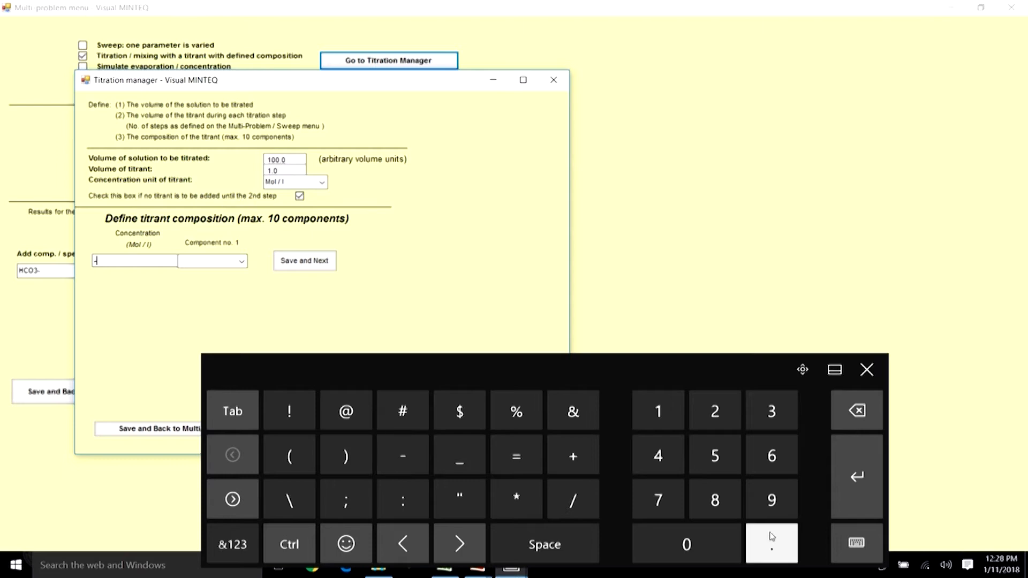
{"action": "left_click", "coordinate": [659, 404]}
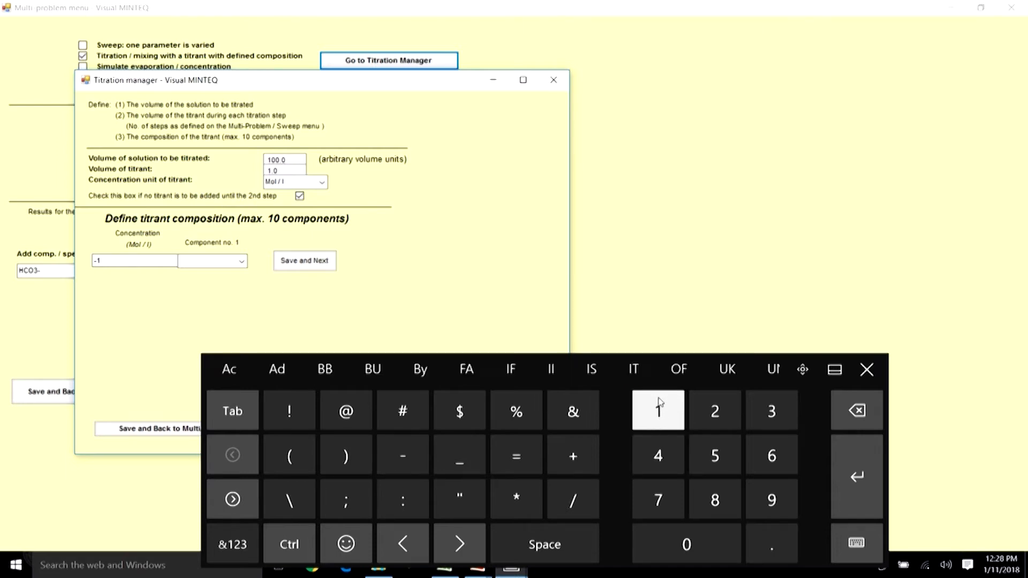
{"action": "left_click", "coordinate": [244, 261]}
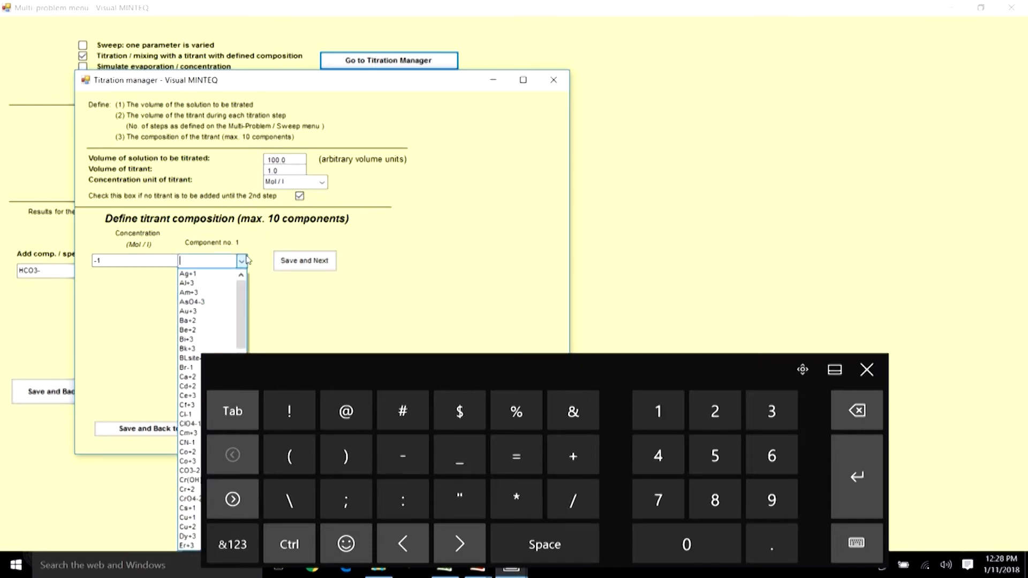
{"action": "left_click", "coordinate": [866, 370]}
{"action": "left_click", "coordinate": [241, 261]}
{"action": "left_click_drag", "start_coordinate": [240, 289], "coordinate": [241, 368]}
{"action": "left_click", "coordinate": [204, 432]}
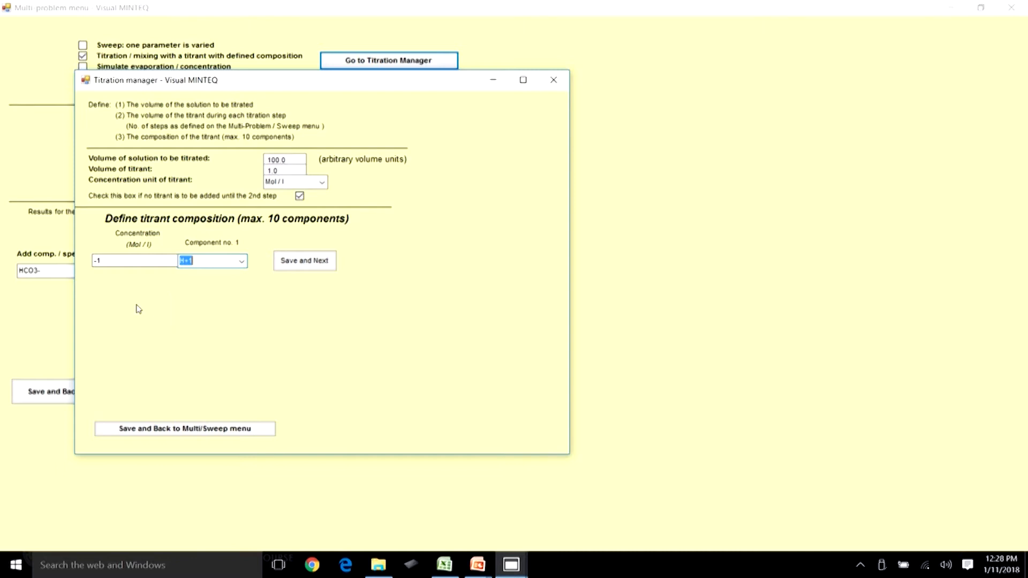
{"action": "left_click", "coordinate": [107, 258]}
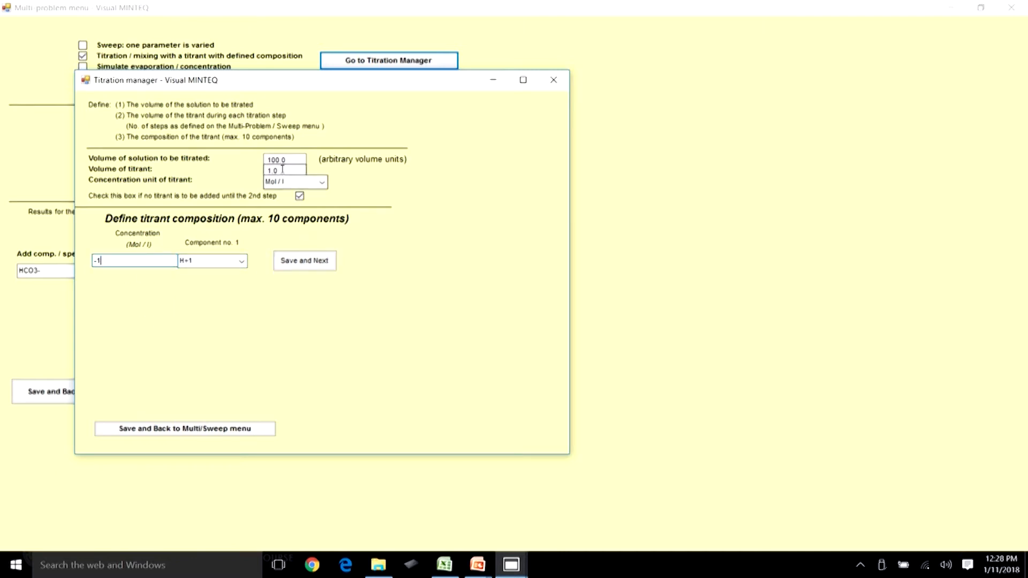
{"action": "left_click", "coordinate": [316, 262]}
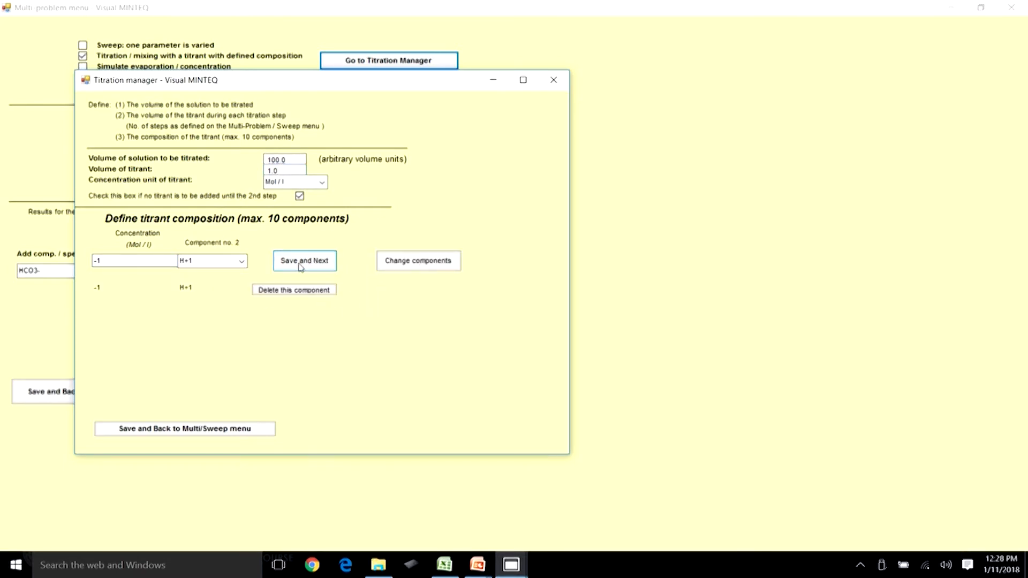
Save the titration and multi-problem settings and run MINTEQ.
{"action": "left_click", "coordinate": [97, 259]}
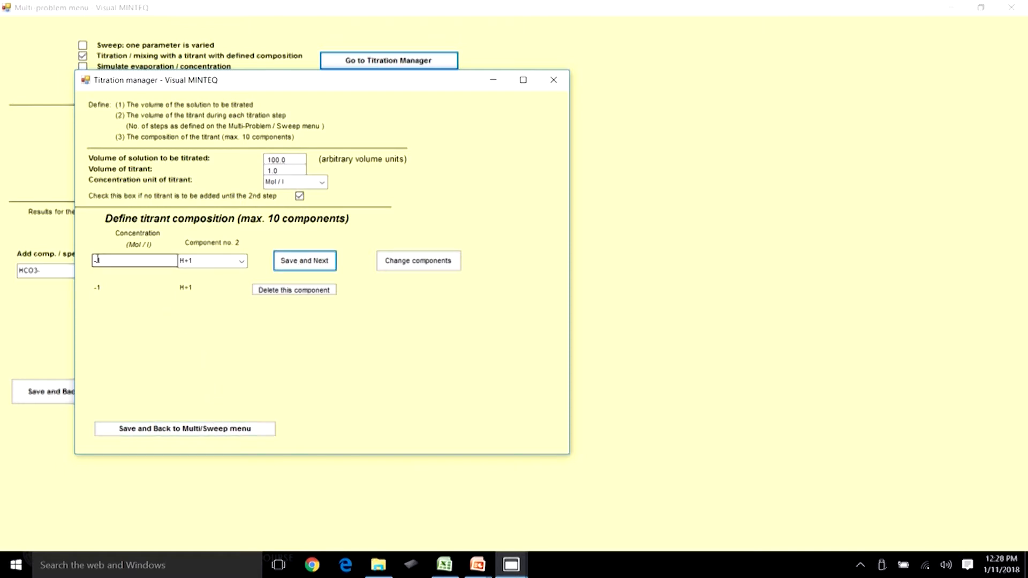
{"action": "left_click", "coordinate": [172, 428]}
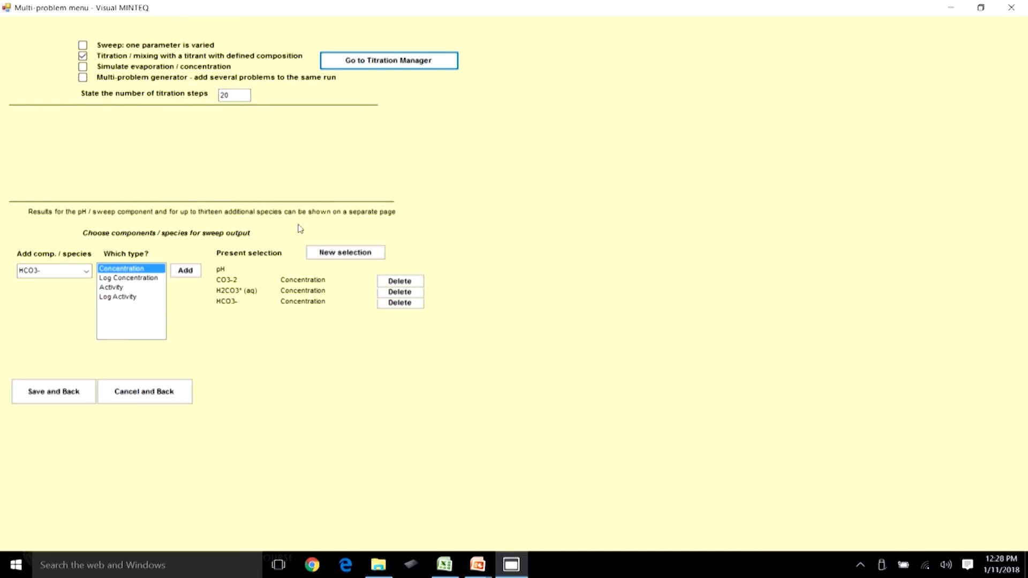
{"action": "left_click", "coordinate": [61, 394]}
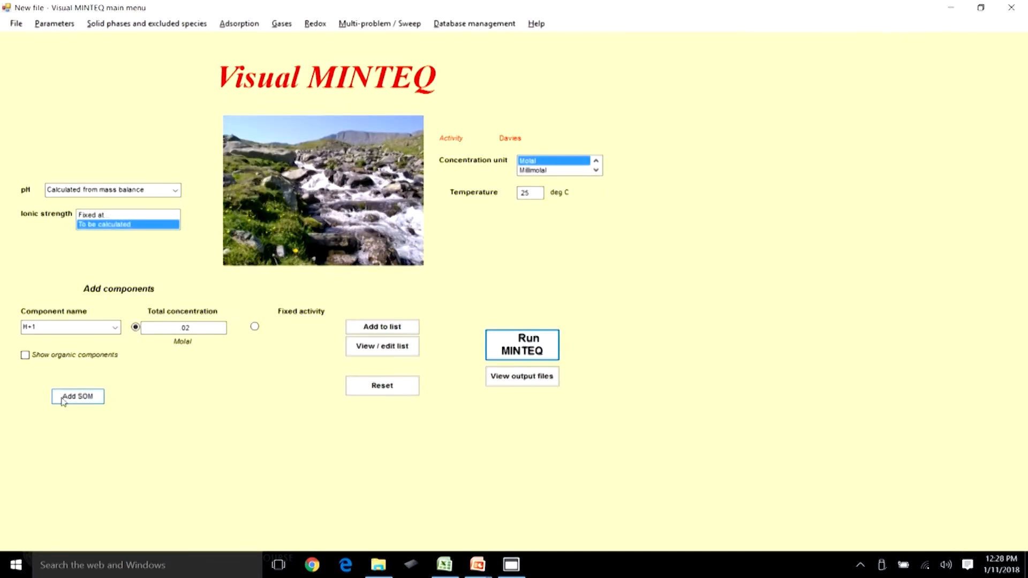
{"action": "left_click", "coordinate": [528, 334]}
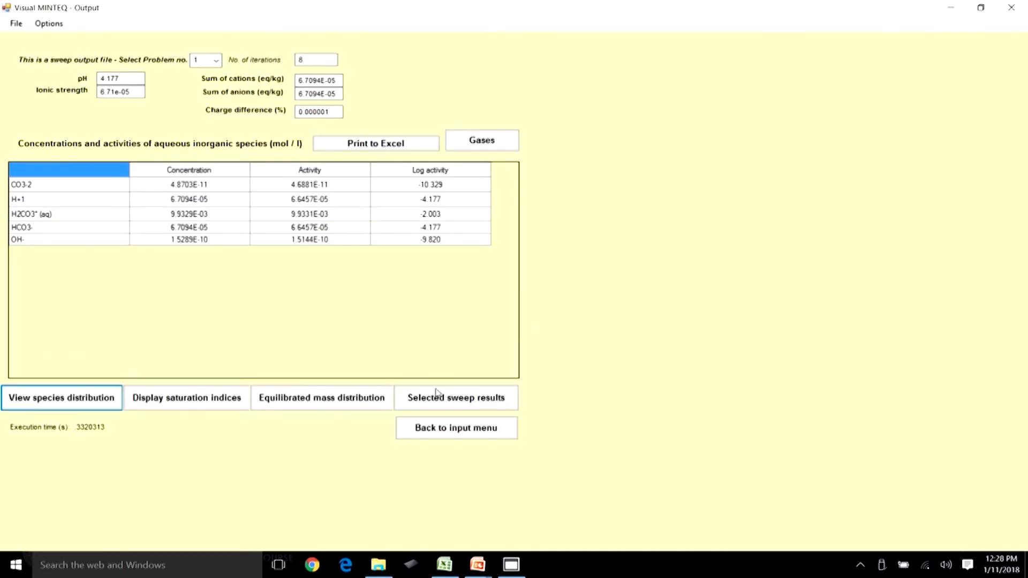
Open the selected sweep results and examine the pH values across the titration steps.
{"action": "left_click", "coordinate": [437, 396]}
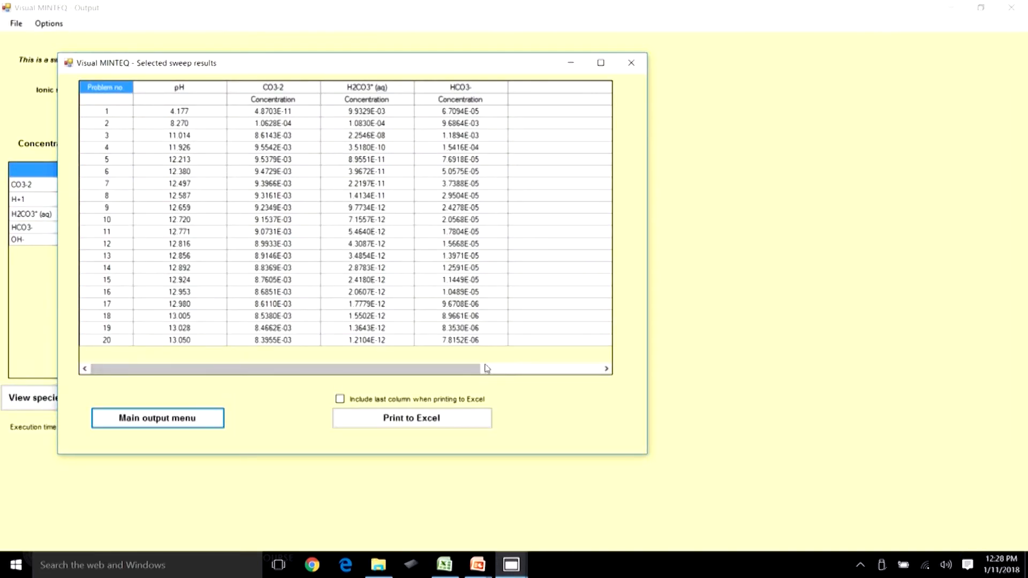
{"action": "left_click", "coordinate": [196, 113]}
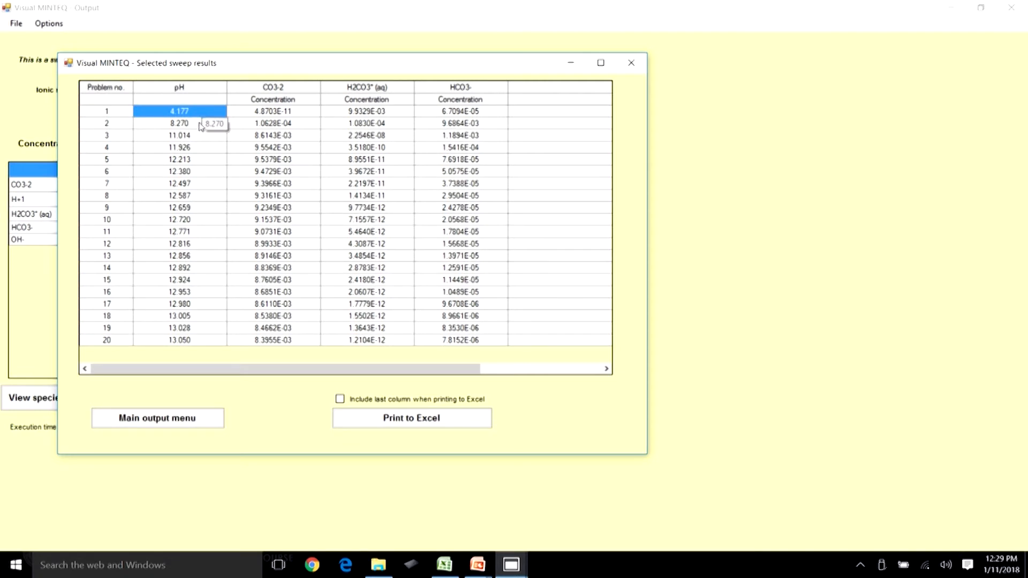
{"action": "left_click", "coordinate": [199, 123]}
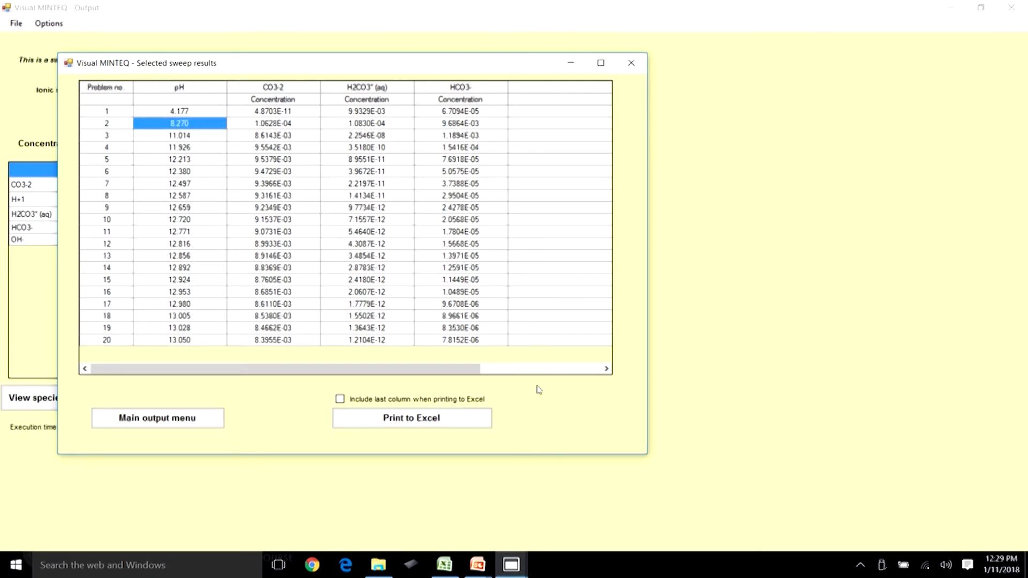
{"action": "left_click", "coordinate": [191, 419]}
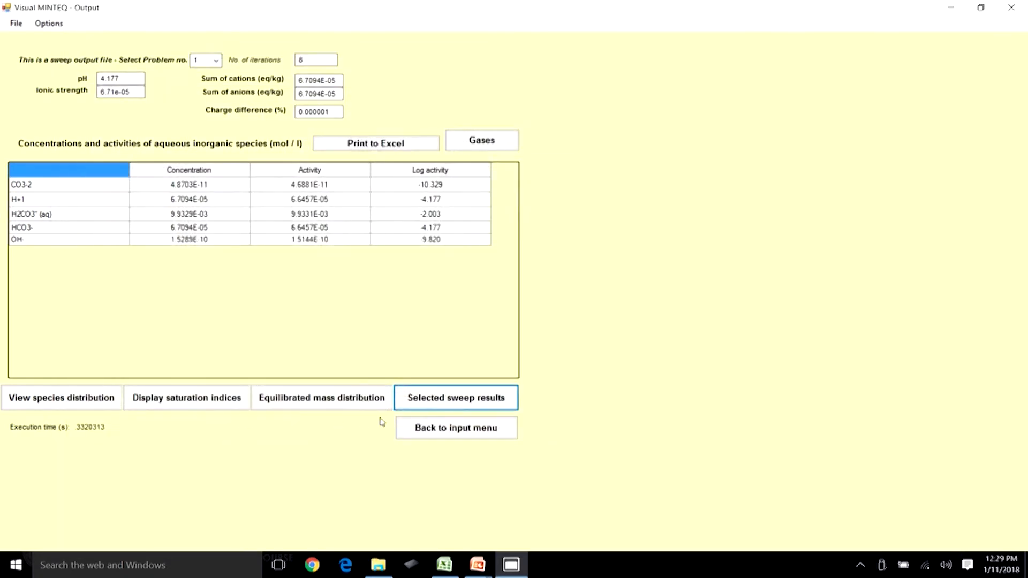
{"action": "left_click", "coordinate": [456, 431]}
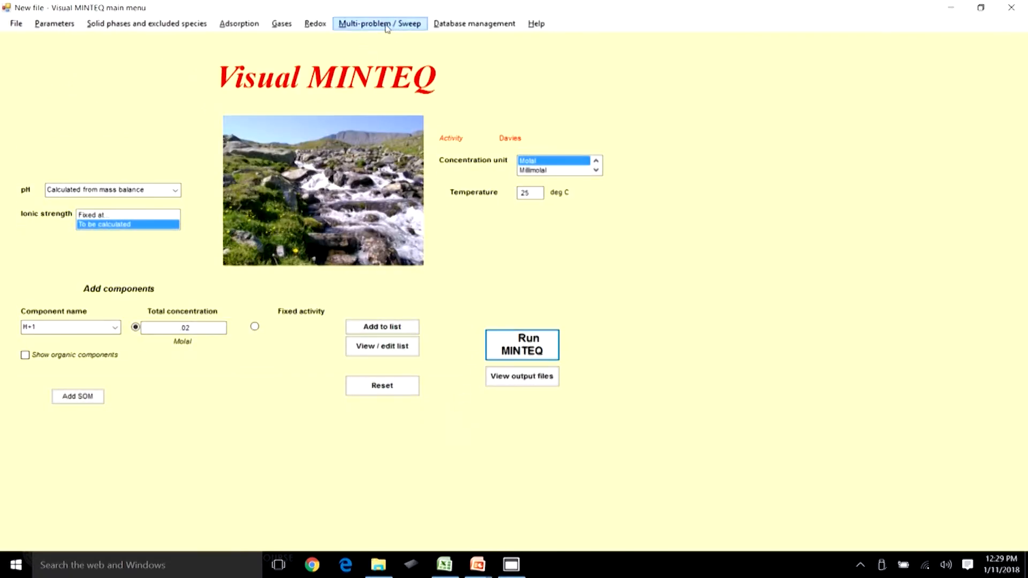
Reopen the Titration Manager and redefine the titrant as -0.01 mol/L of H+1, saving the component.
{"action": "left_click", "coordinate": [387, 24]}
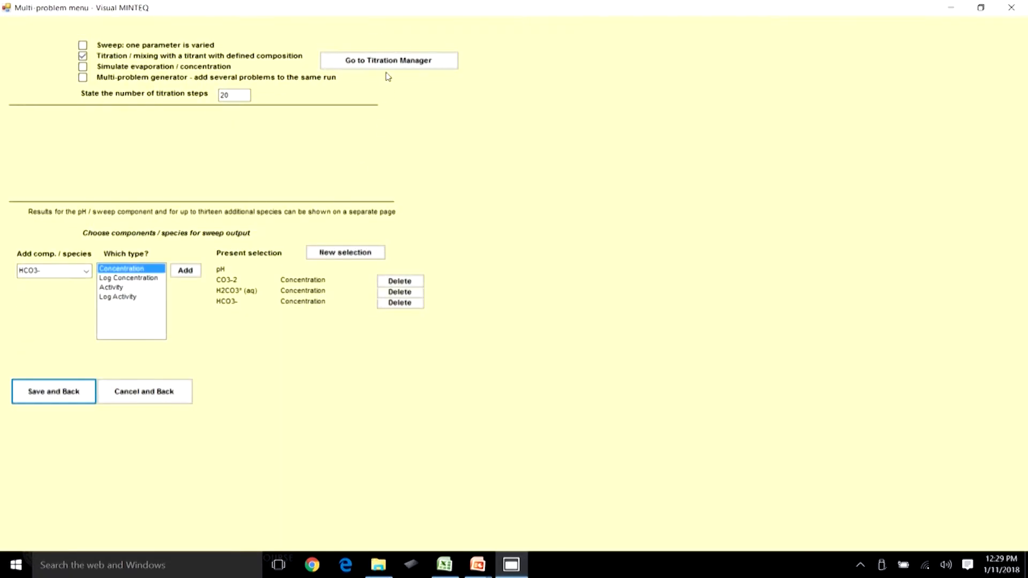
{"action": "left_click", "coordinate": [390, 56]}
{"action": "left_click", "coordinate": [345, 341]}
{"action": "left_click", "coordinate": [204, 313]}
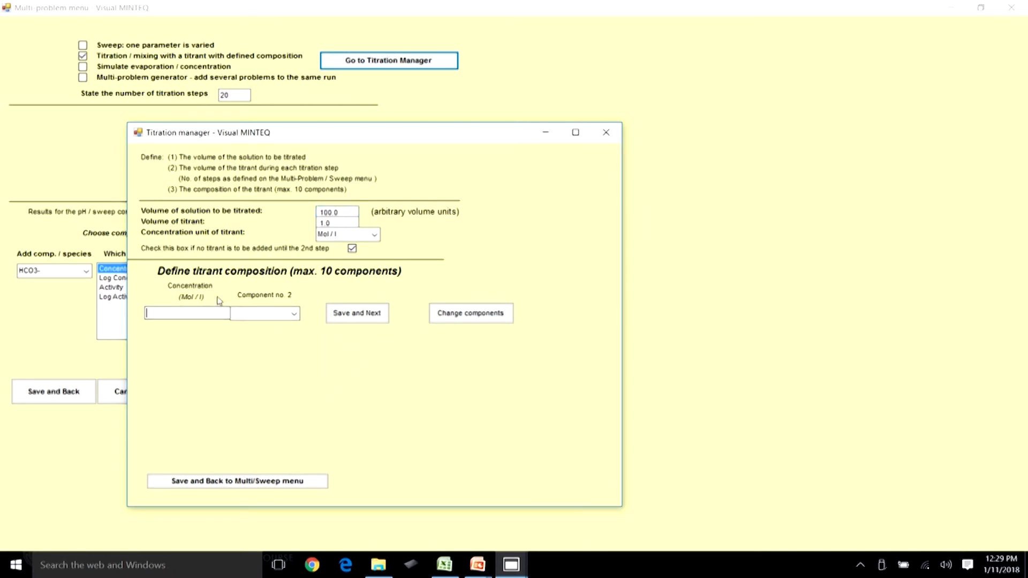
{"action": "left_click", "coordinate": [232, 549]}
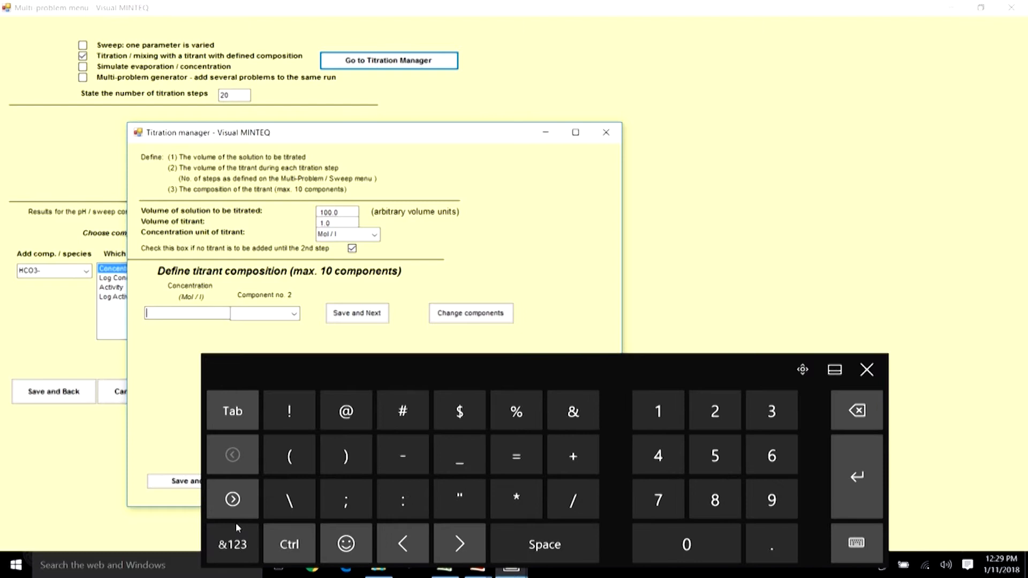
{"action": "left_click", "coordinate": [767, 534]}
{"action": "left_click", "coordinate": [686, 542]}
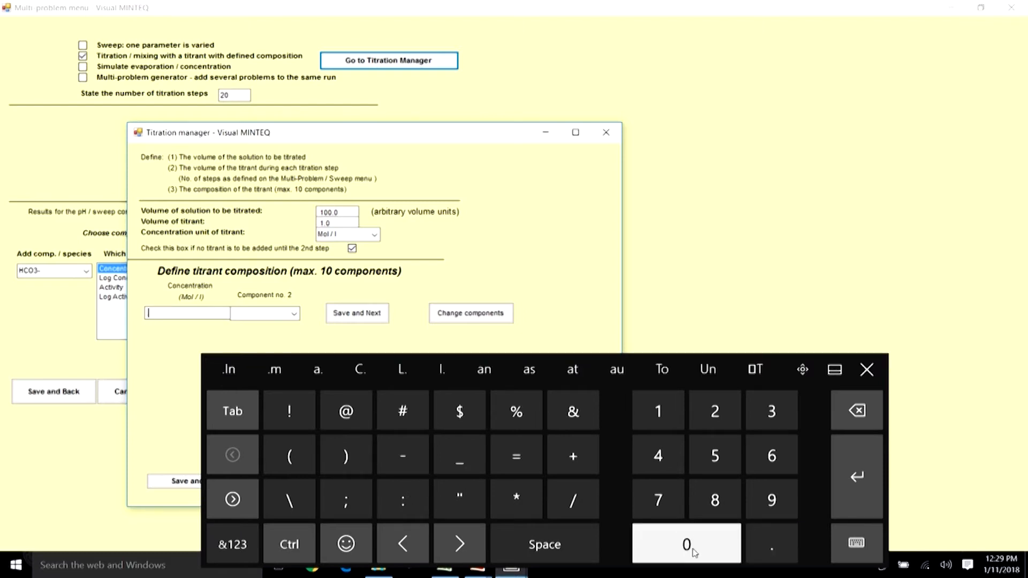
{"action": "left_click", "coordinate": [670, 427]}
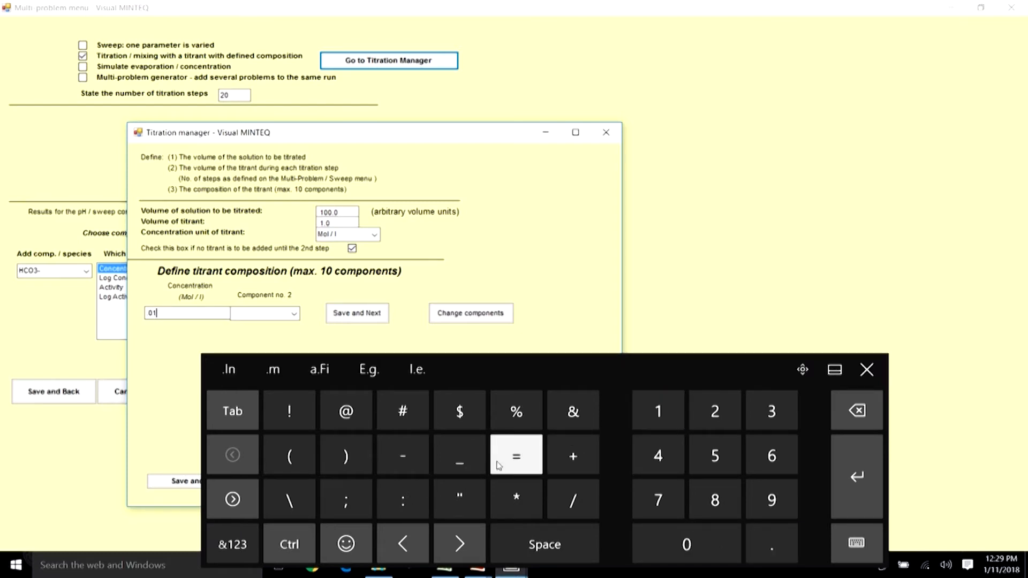
{"action": "left_click", "coordinate": [146, 313]}
{"action": "left_click", "coordinate": [403, 456]}
{"action": "left_click", "coordinate": [294, 313]}
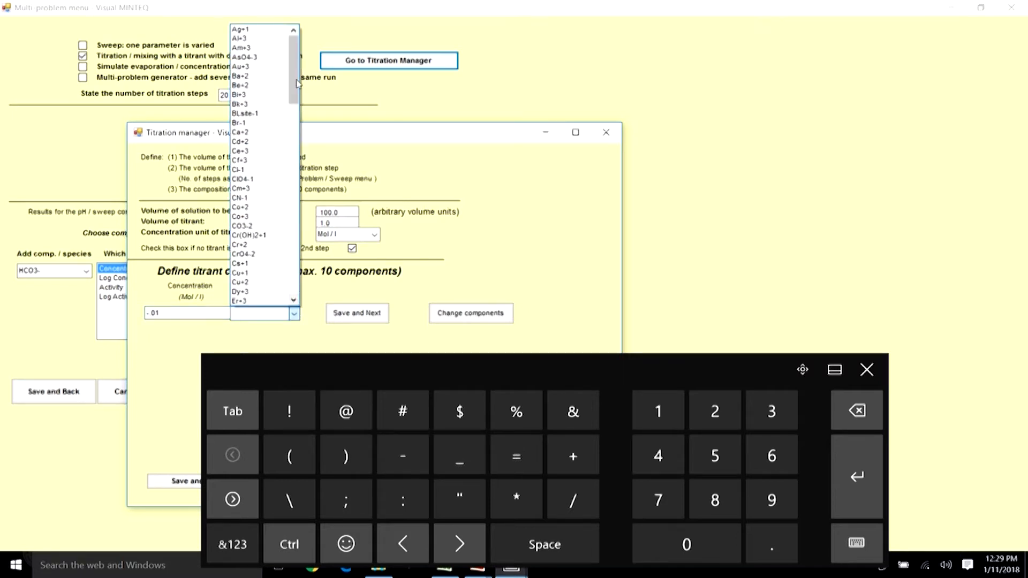
{"action": "left_click_drag", "start_coordinate": [294, 85], "coordinate": [294, 117]}
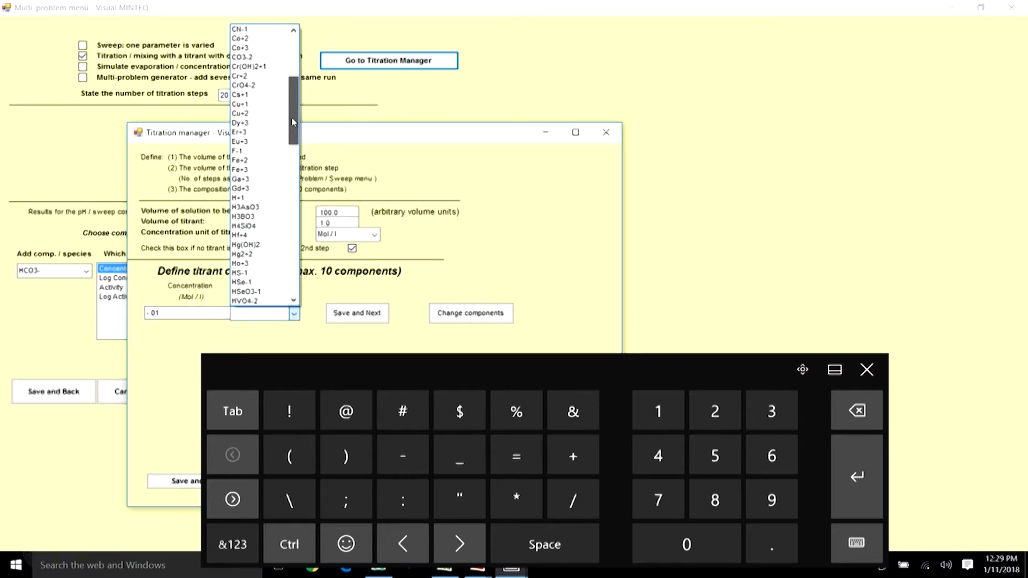
{"action": "left_click", "coordinate": [261, 182]}
{"action": "left_click", "coordinate": [372, 317]}
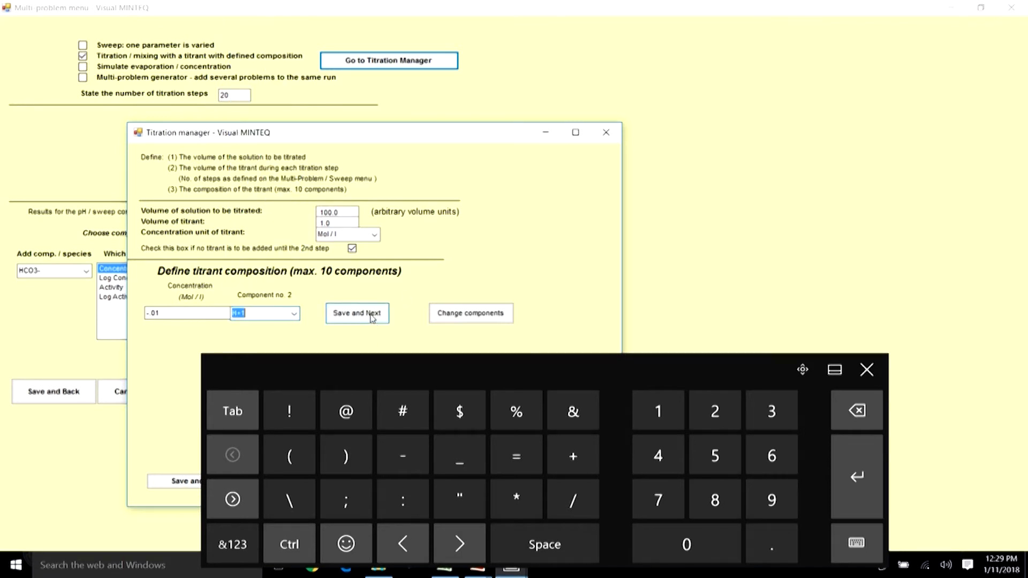
Save the titration and multi-problem settings and run MINTEQ again.
{"action": "left_click", "coordinate": [867, 371]}
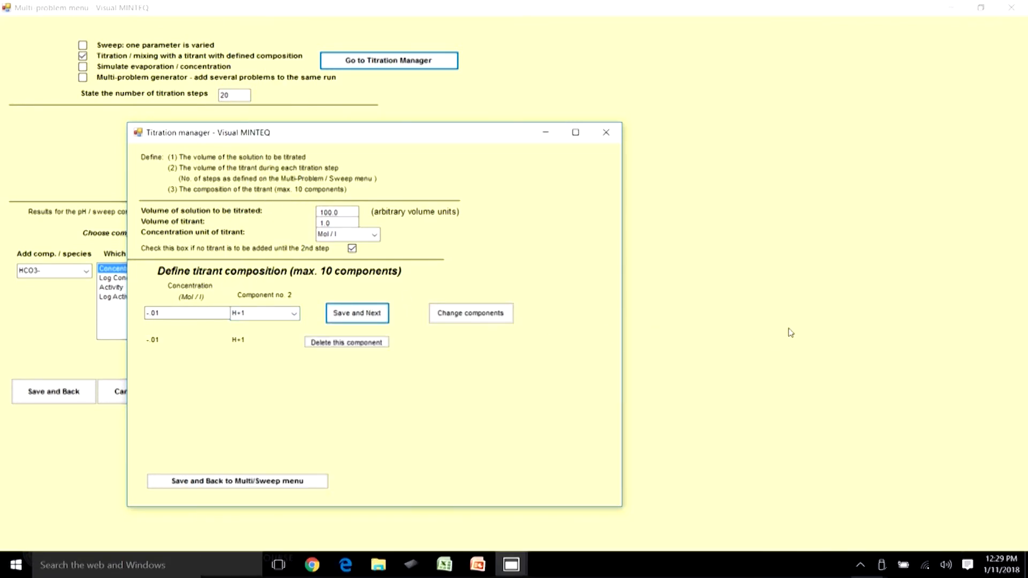
{"action": "left_click", "coordinate": [248, 482]}
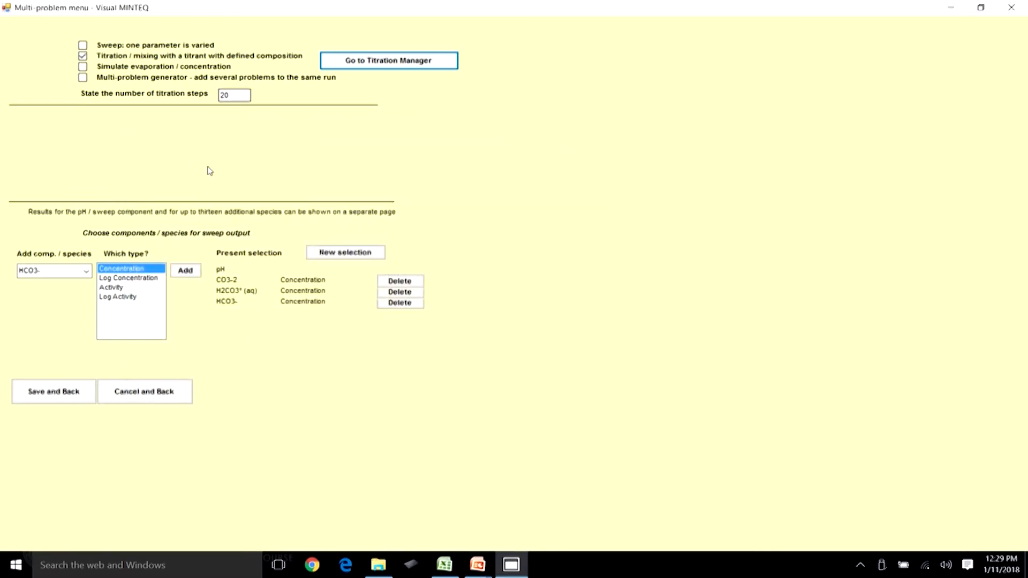
{"action": "left_click", "coordinate": [61, 386]}
{"action": "left_click", "coordinate": [525, 347]}
Open the selected sweep results and examine pH and carbonate species concentrations across all 20 titration steps.
{"action": "left_click", "coordinate": [435, 397]}
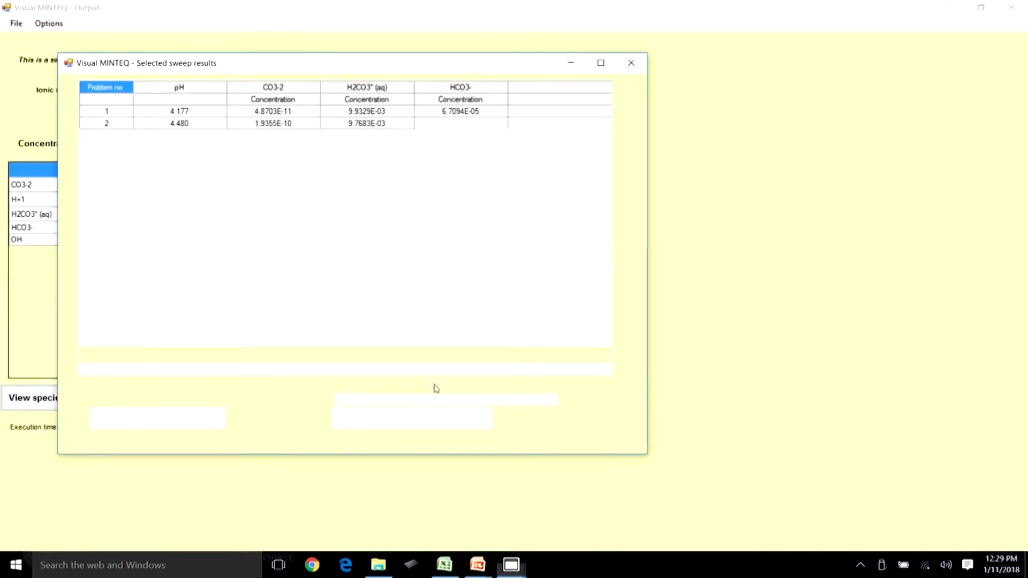
{"action": "left_click", "coordinate": [196, 112]}
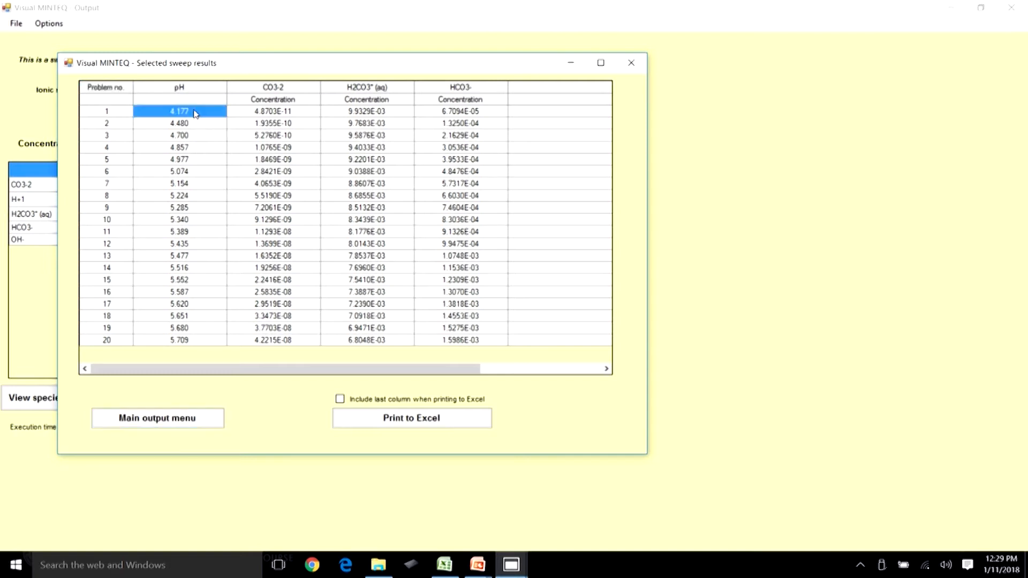
{"action": "left_click", "coordinate": [199, 343]}
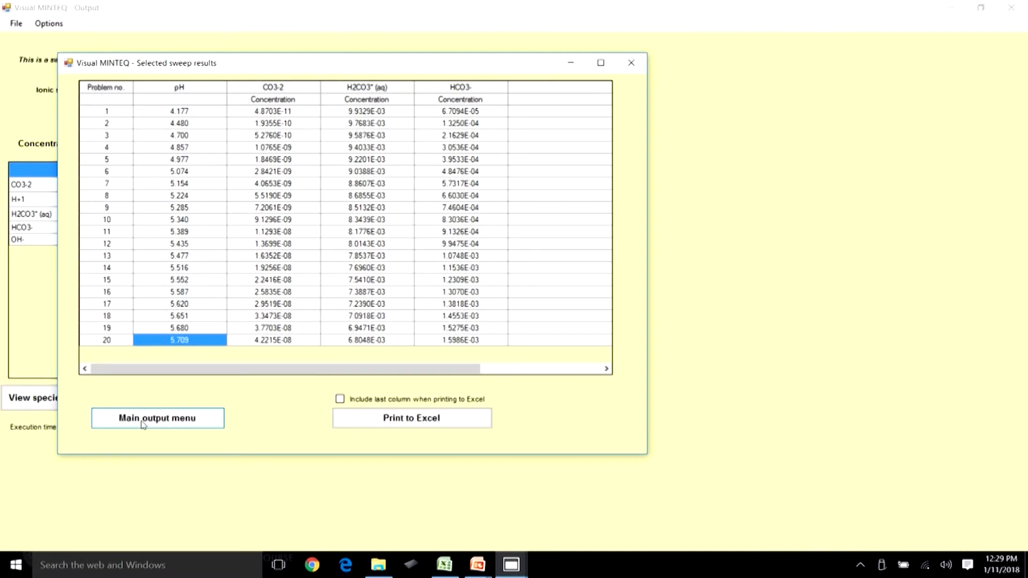
{"action": "left_click", "coordinate": [186, 425]}
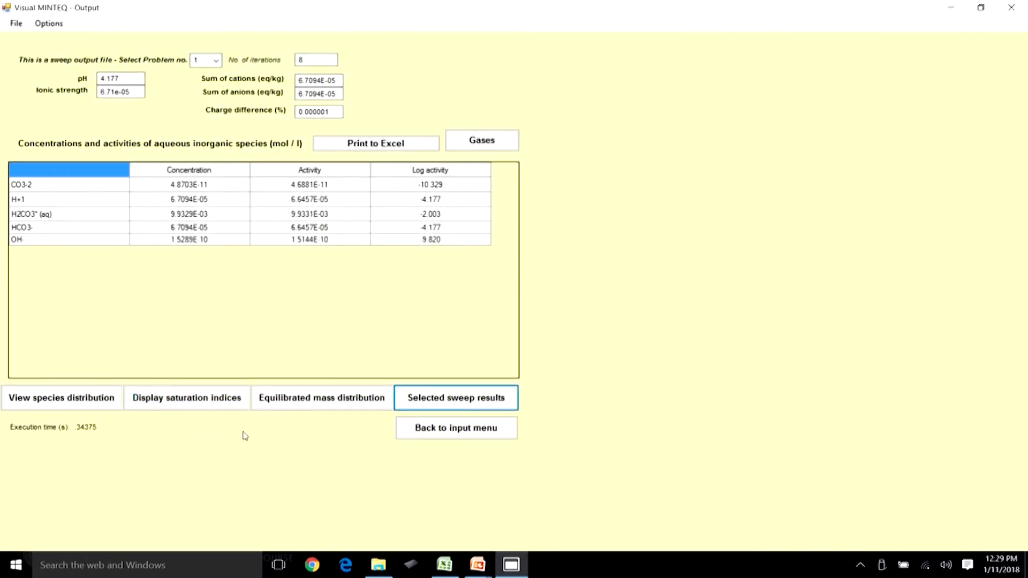
Return to the Titration Manager and delete the existing H+1 titrant component.
{"action": "left_click", "coordinate": [460, 427]}
{"action": "left_click", "coordinate": [380, 23]}
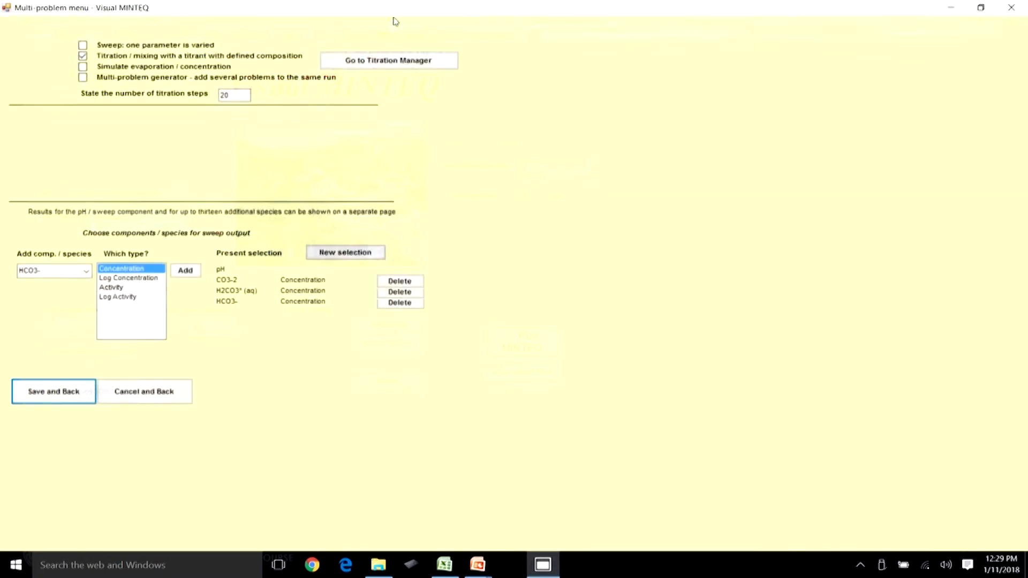
{"action": "left_click", "coordinate": [386, 62]}
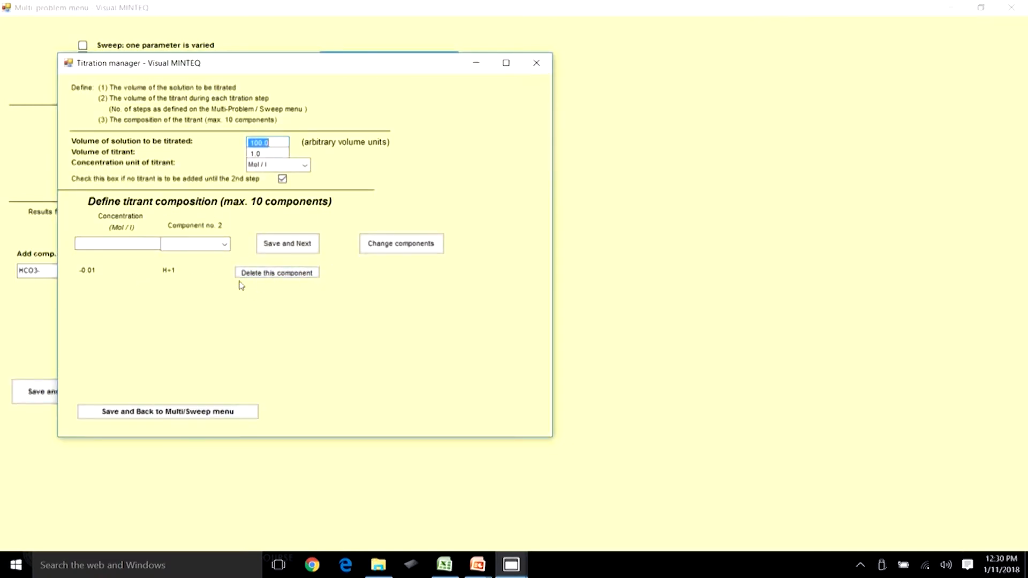
{"action": "left_click", "coordinate": [274, 273]}
Define the titrant as -1 mol/L of H+1 and save the component.
{"action": "left_click", "coordinate": [148, 242]}
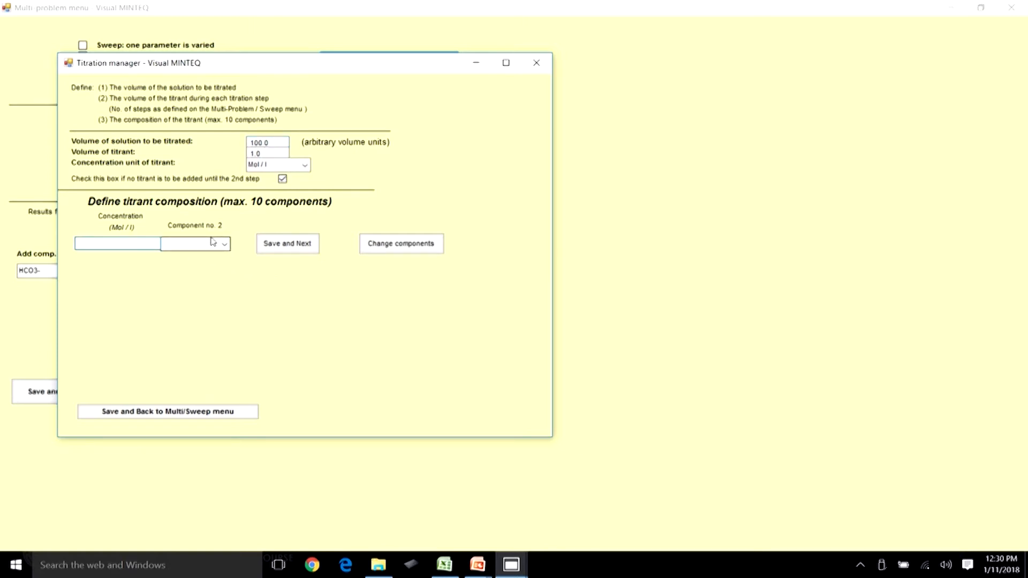
{"action": "left_click", "coordinate": [232, 544]}
{"action": "type", "text": "-"}
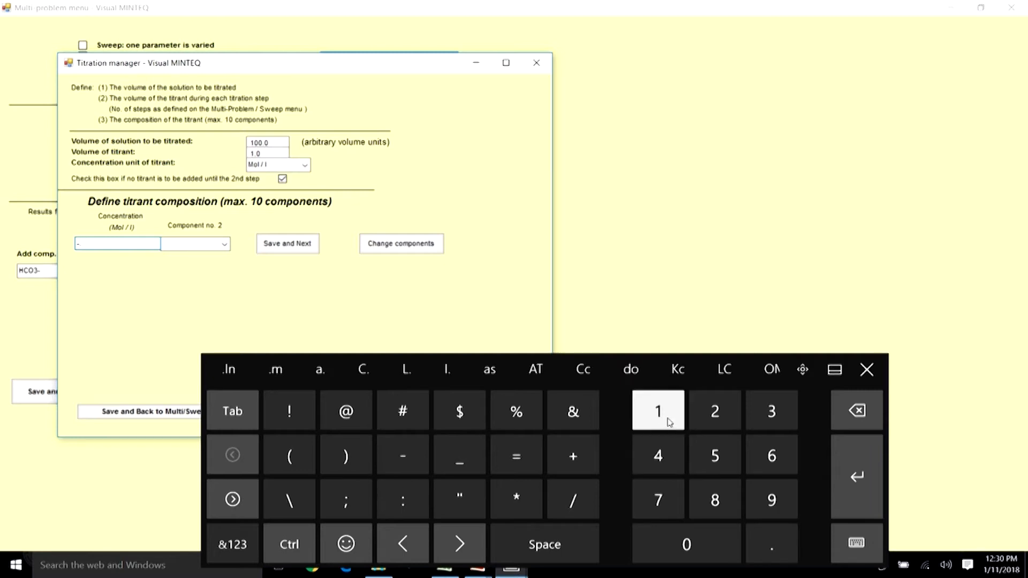
{"action": "left_click", "coordinate": [669, 422]}
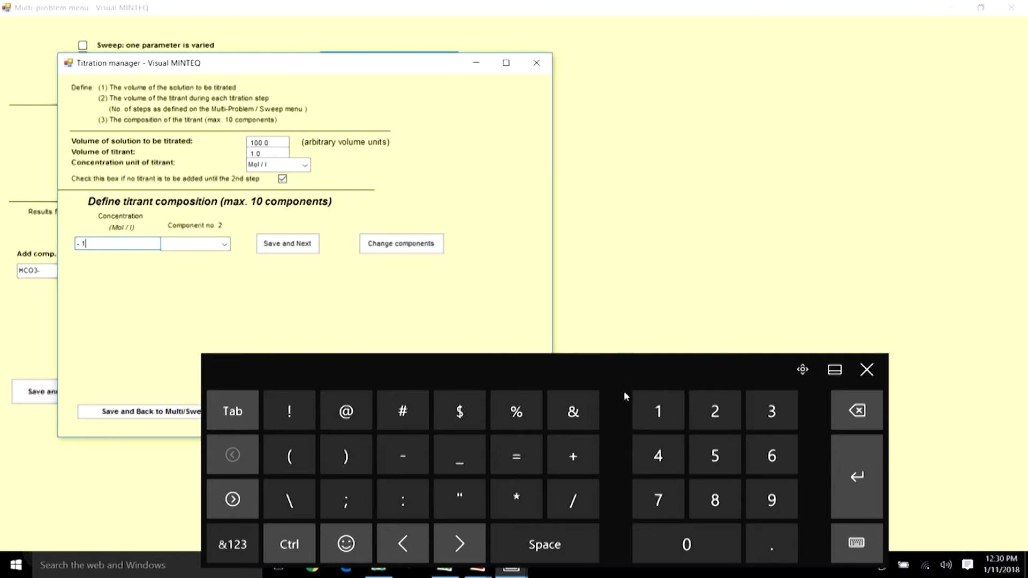
{"action": "left_click", "coordinate": [224, 244]}
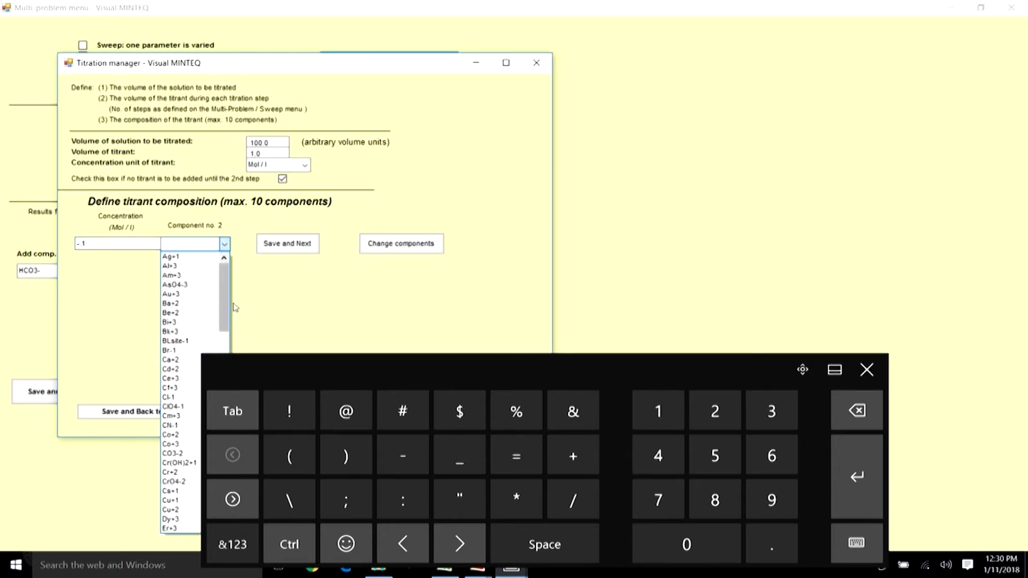
{"action": "left_click", "coordinate": [867, 369]}
{"action": "left_click", "coordinate": [225, 243]}
{"action": "left_click_drag", "start_coordinate": [223, 315], "coordinate": [224, 362]}
{"action": "left_click", "coordinate": [183, 408]}
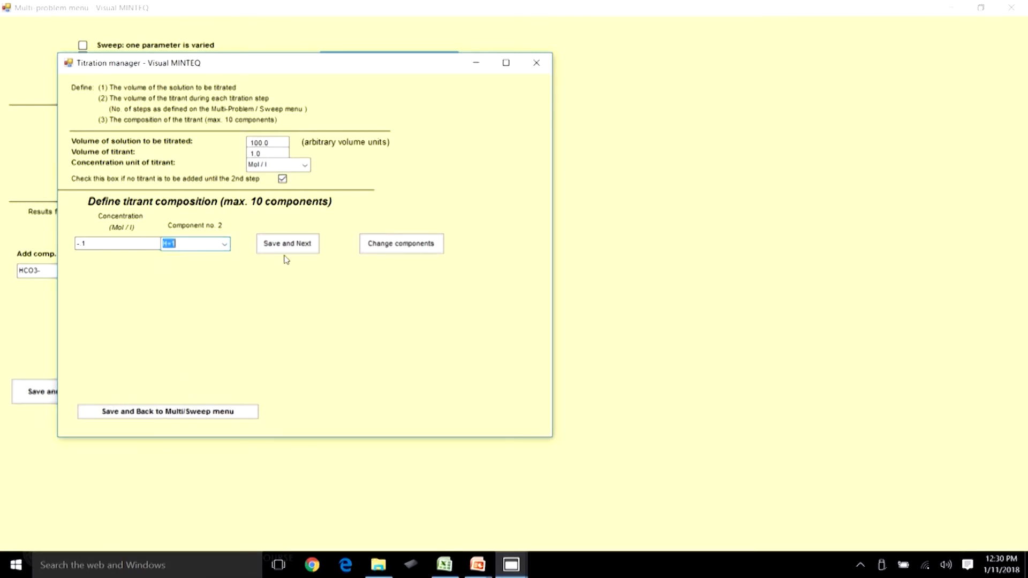
{"action": "left_click", "coordinate": [296, 244]}
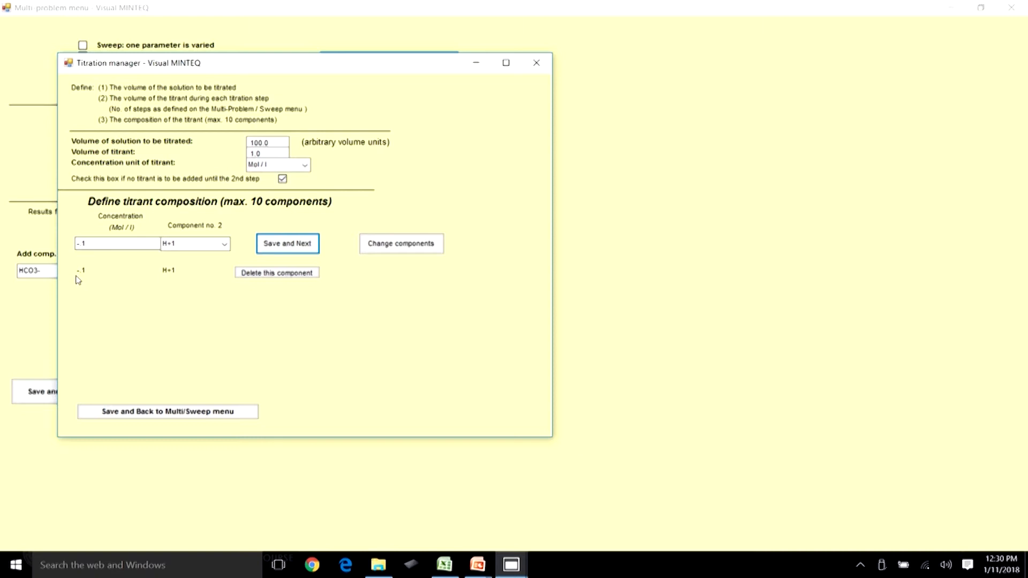
Save the titration and multi-problem settings and run MINTEQ again.
{"action": "left_click", "coordinate": [265, 153]}
{"action": "left_click", "coordinate": [275, 142]}
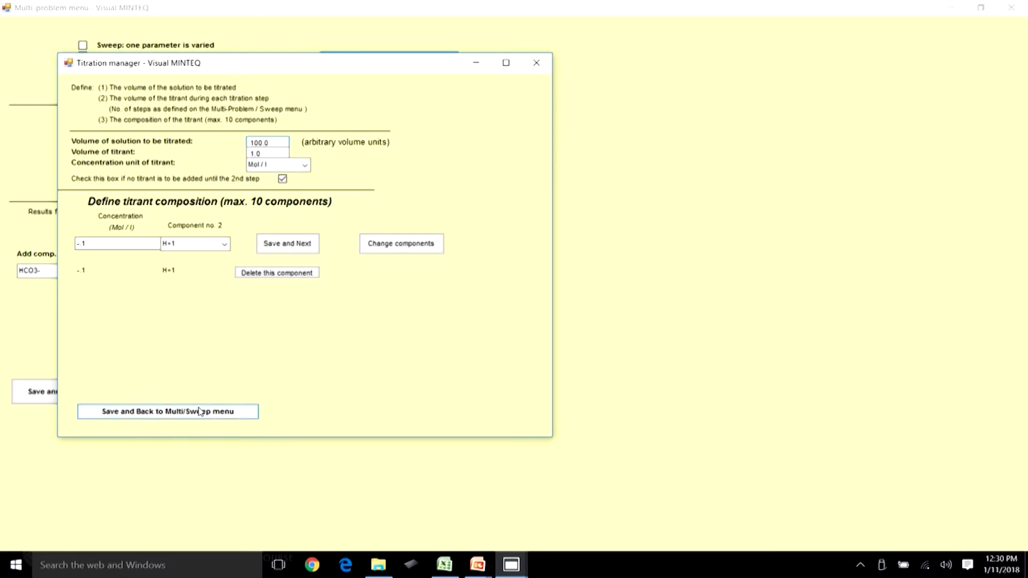
{"action": "left_click", "coordinate": [219, 413]}
{"action": "left_click", "coordinate": [237, 88]}
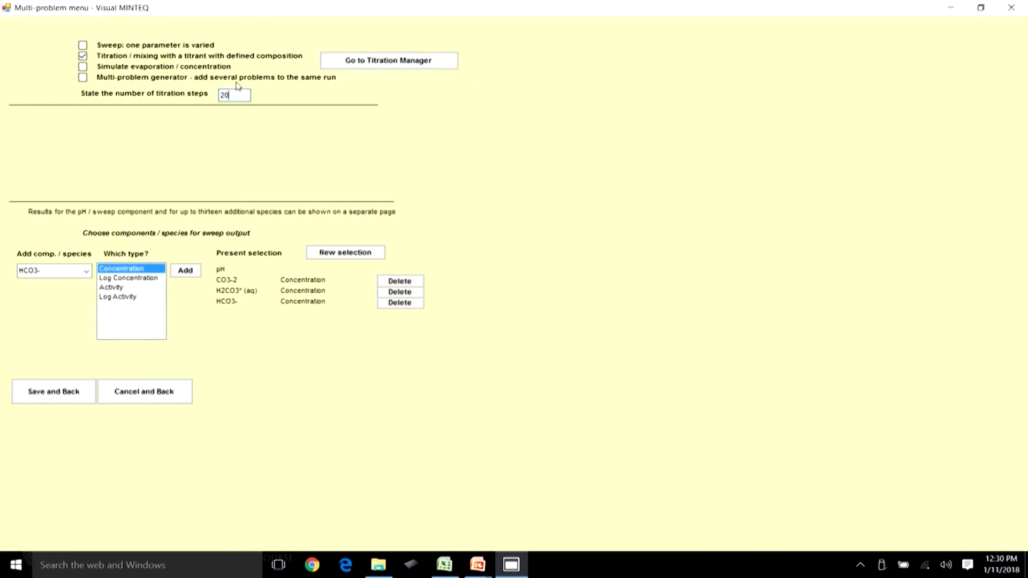
{"action": "left_click", "coordinate": [68, 390]}
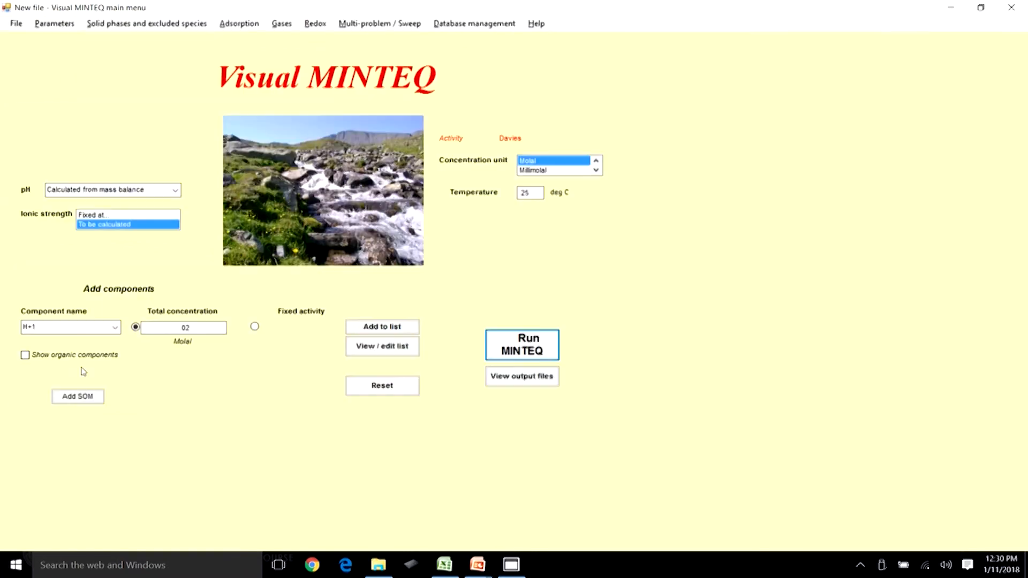
{"action": "left_click", "coordinate": [527, 344]}
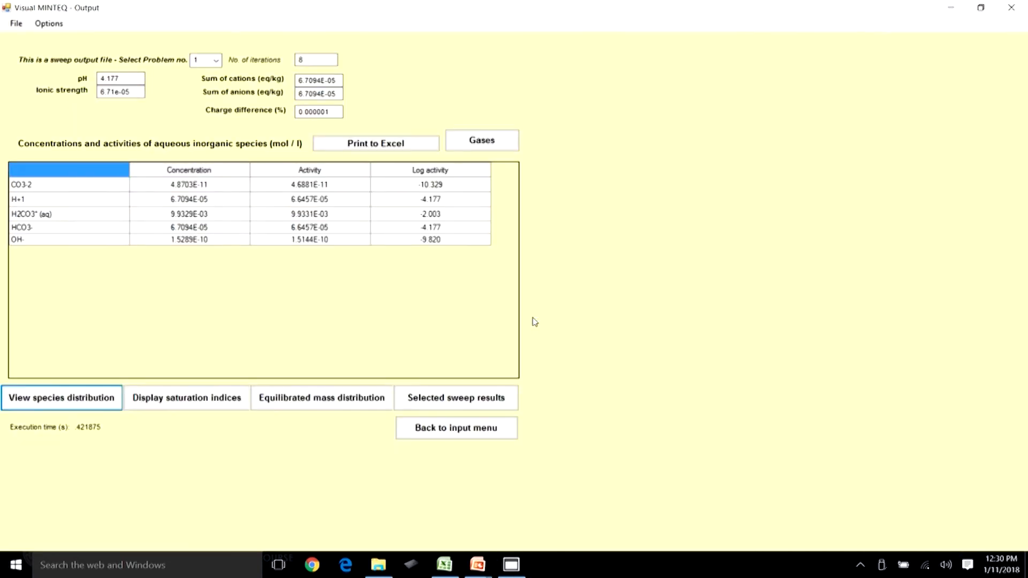
Open the selected sweep results and compare pH, H2CO3* and HCO3- concentrations around titration step 6.
{"action": "left_click", "coordinate": [444, 403]}
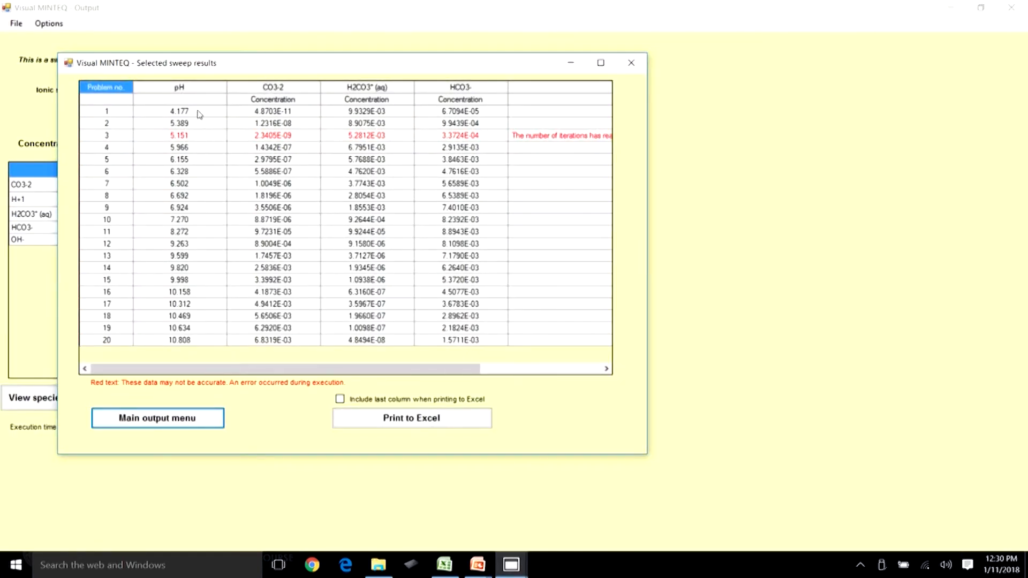
{"action": "left_click", "coordinate": [200, 114]}
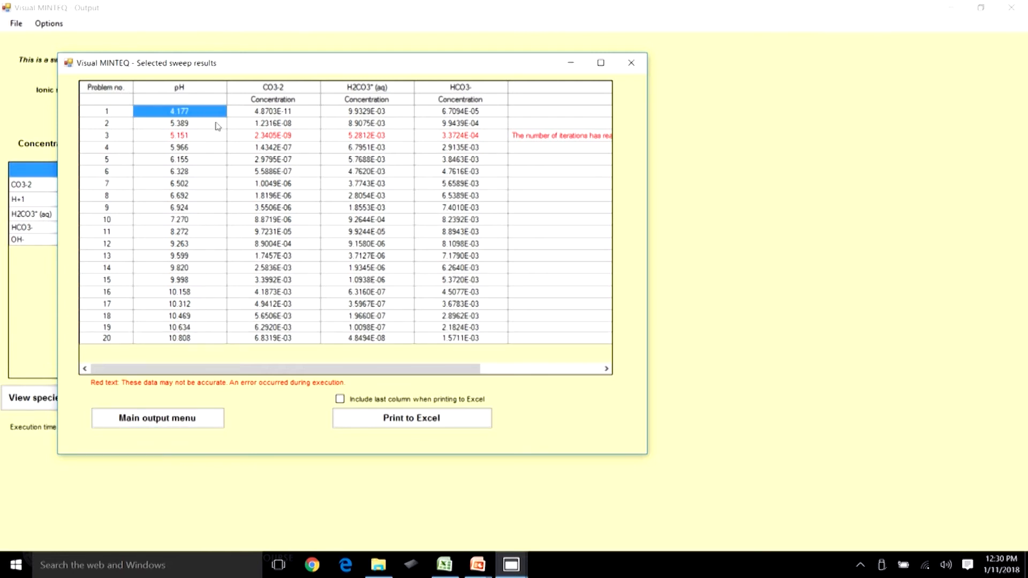
{"action": "left_click", "coordinate": [194, 338]}
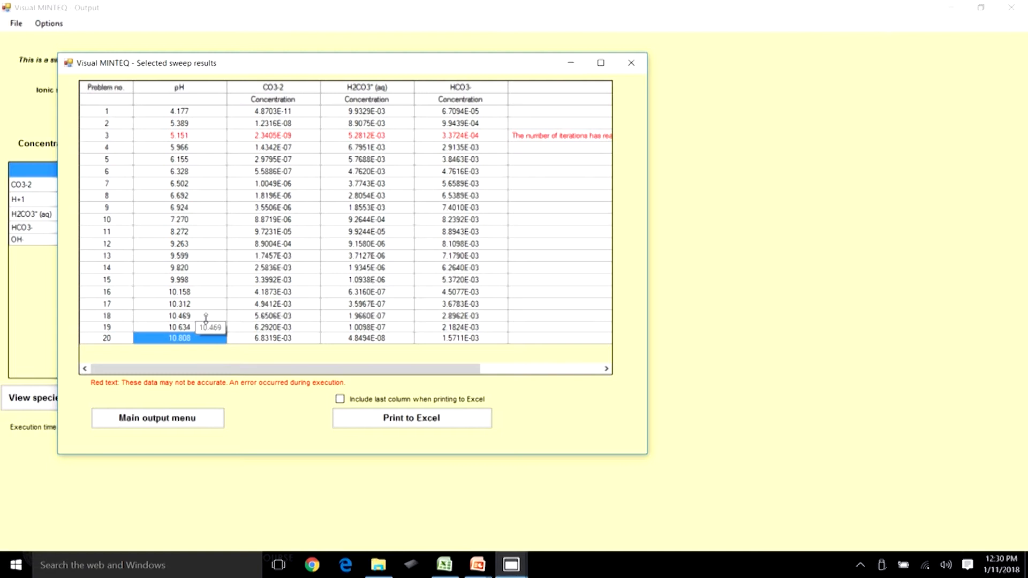
{"action": "left_click", "coordinate": [182, 112]}
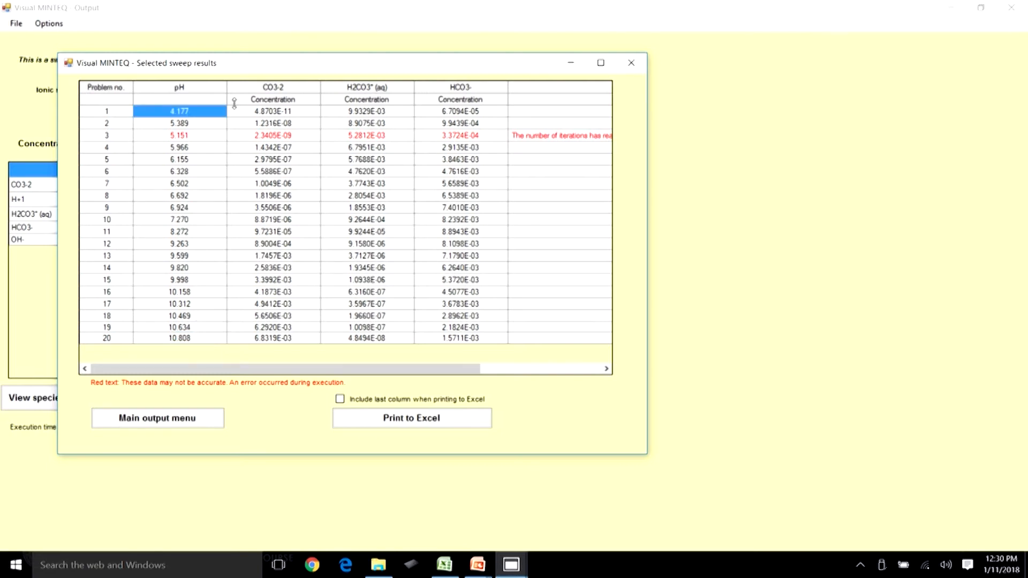
{"action": "left_click", "coordinate": [386, 112]}
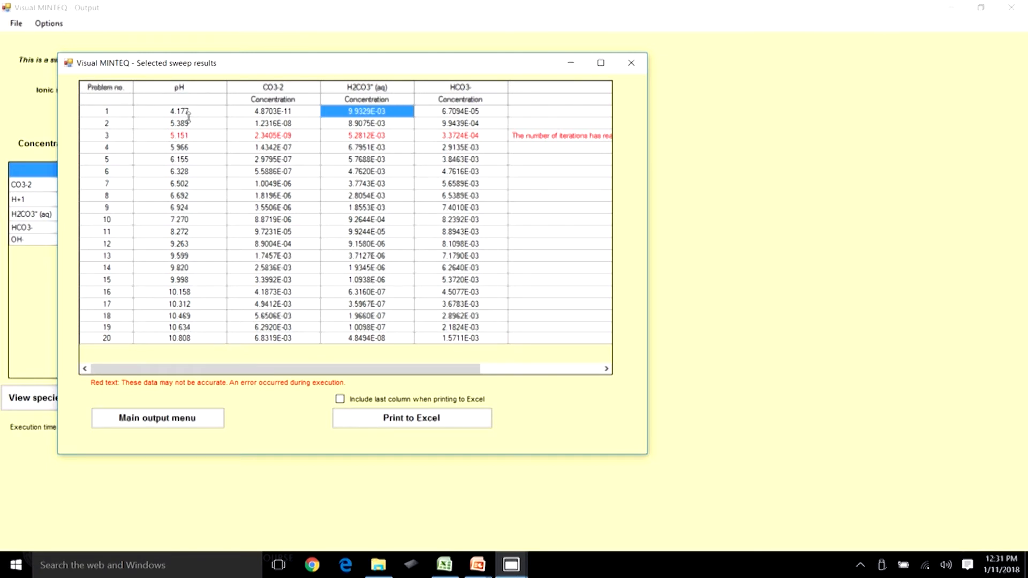
{"action": "left_click", "coordinate": [181, 171]}
{"action": "left_click", "coordinate": [108, 173]}
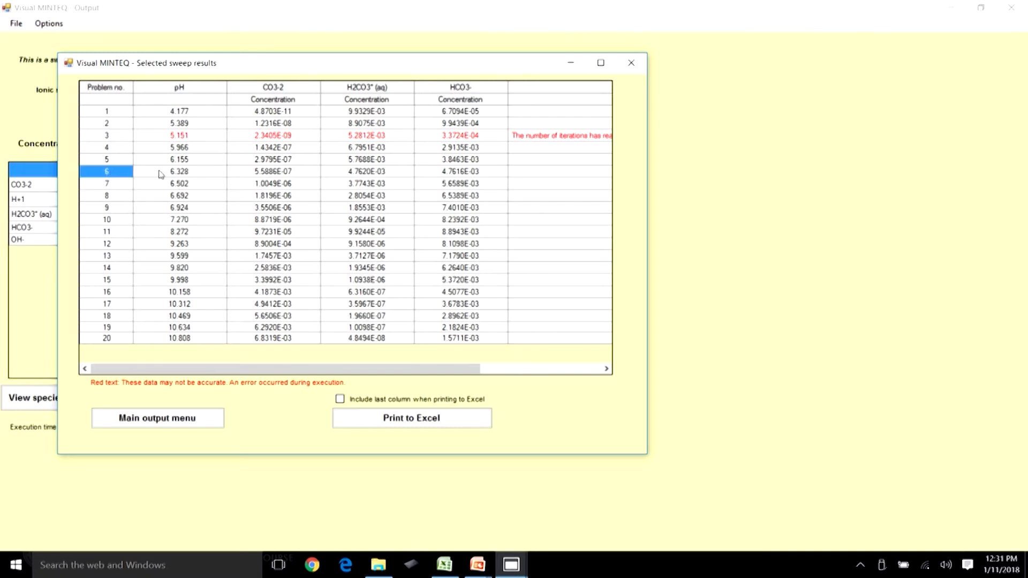
{"action": "left_click", "coordinate": [388, 170]}
{"action": "left_click", "coordinate": [453, 170]}
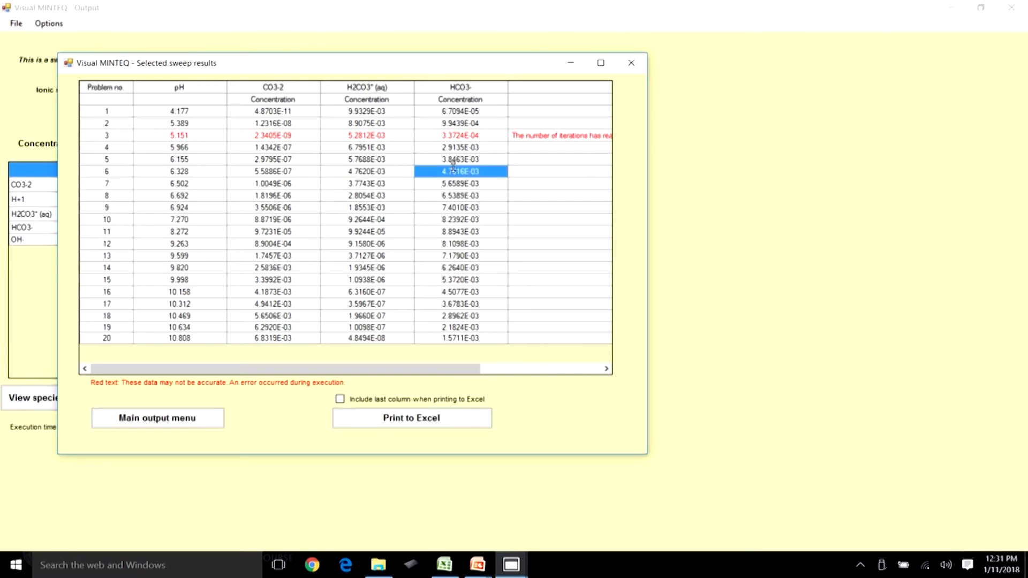
{"action": "left_click", "coordinate": [387, 172]}
{"action": "left_click", "coordinate": [450, 172]}
{"action": "left_click", "coordinate": [385, 171]}
{"action": "left_click", "coordinate": [446, 172]}
{"action": "left_click", "coordinate": [385, 171]}
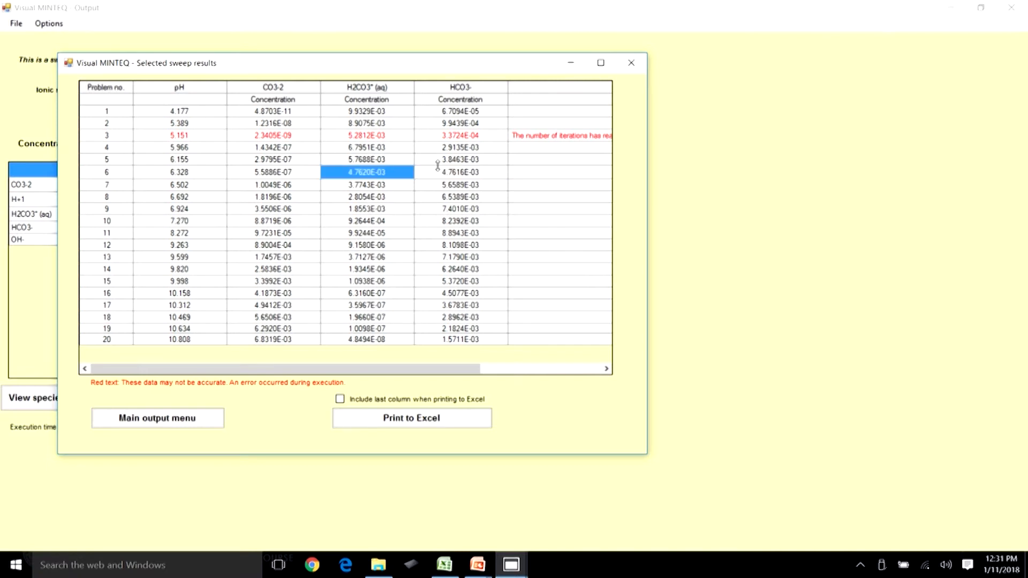
{"action": "left_click", "coordinate": [458, 172]}
{"action": "left_click", "coordinate": [373, 172]}
{"action": "left_click", "coordinate": [435, 173]}
{"action": "left_click", "coordinate": [392, 173]}
{"action": "left_click", "coordinate": [448, 173]}
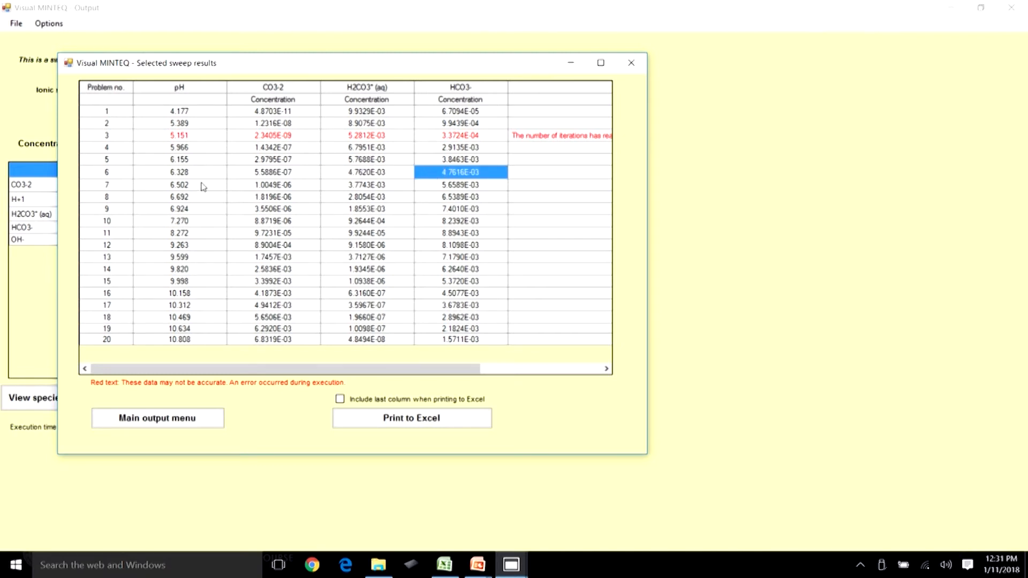
Examine pH and carbonate species concentrations at titration step 17 in the sweep results.
{"action": "left_click", "coordinate": [179, 305]}
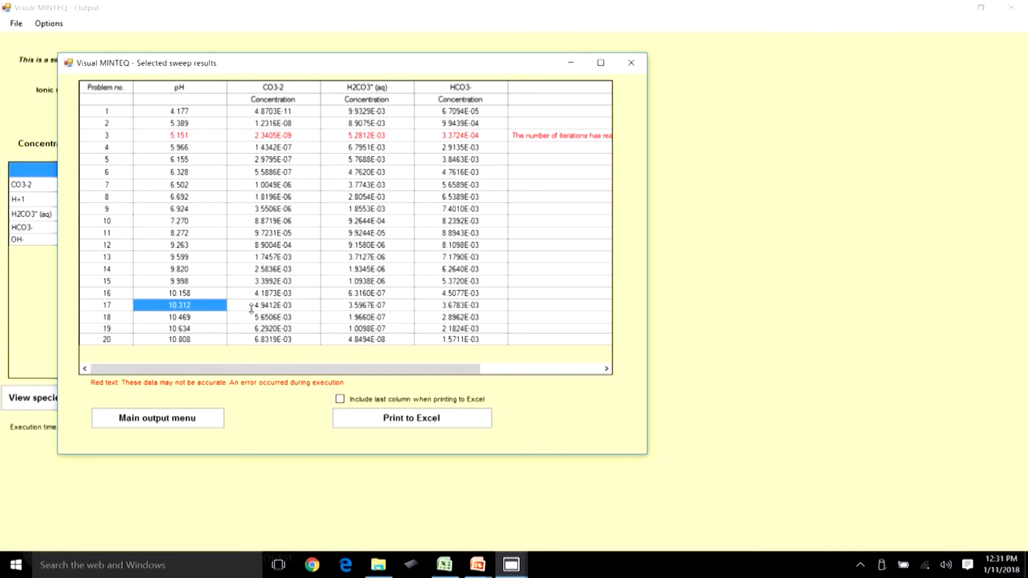
{"action": "left_click", "coordinate": [361, 305]}
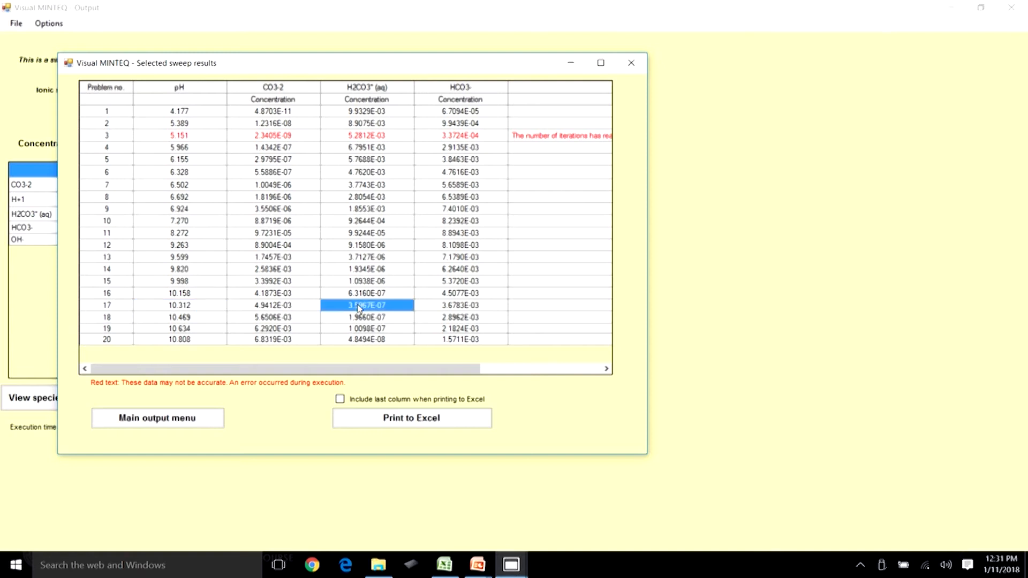
{"action": "left_click", "coordinate": [187, 303]}
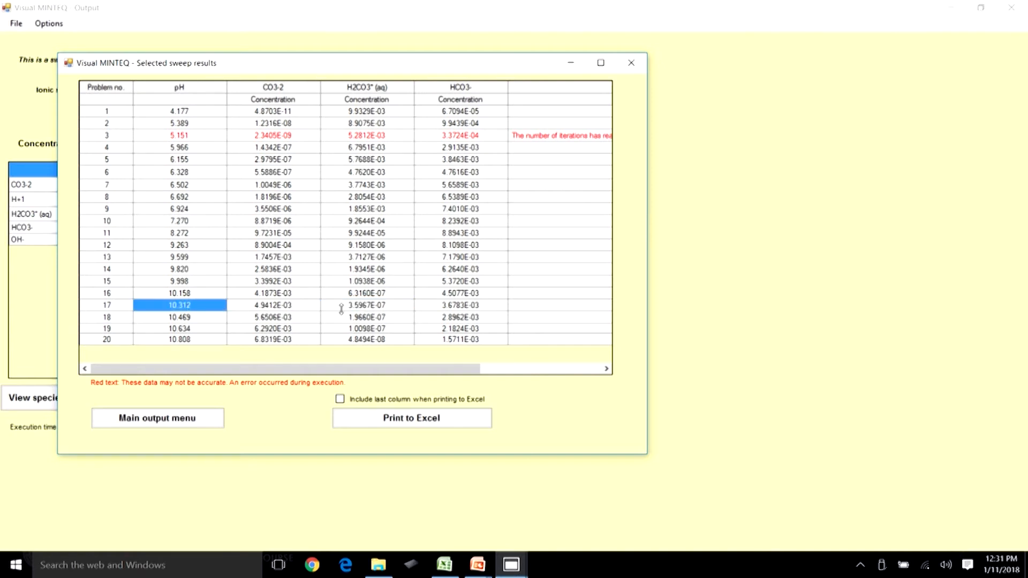
{"action": "left_click", "coordinate": [369, 309]}
{"action": "left_click", "coordinate": [183, 304]}
{"action": "left_click", "coordinate": [288, 307]}
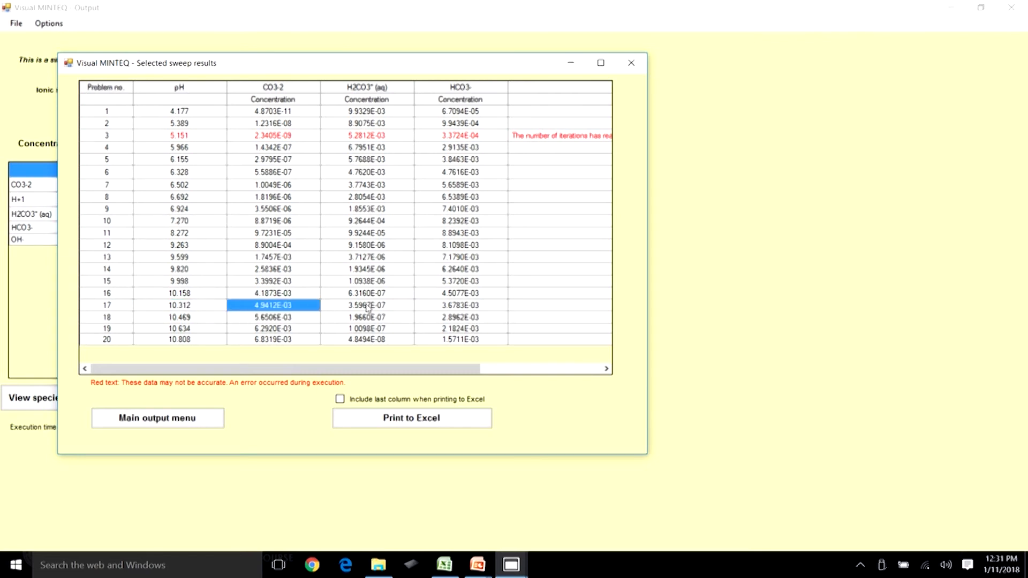
{"action": "left_click", "coordinate": [453, 310]}
{"action": "left_click", "coordinate": [196, 309]}
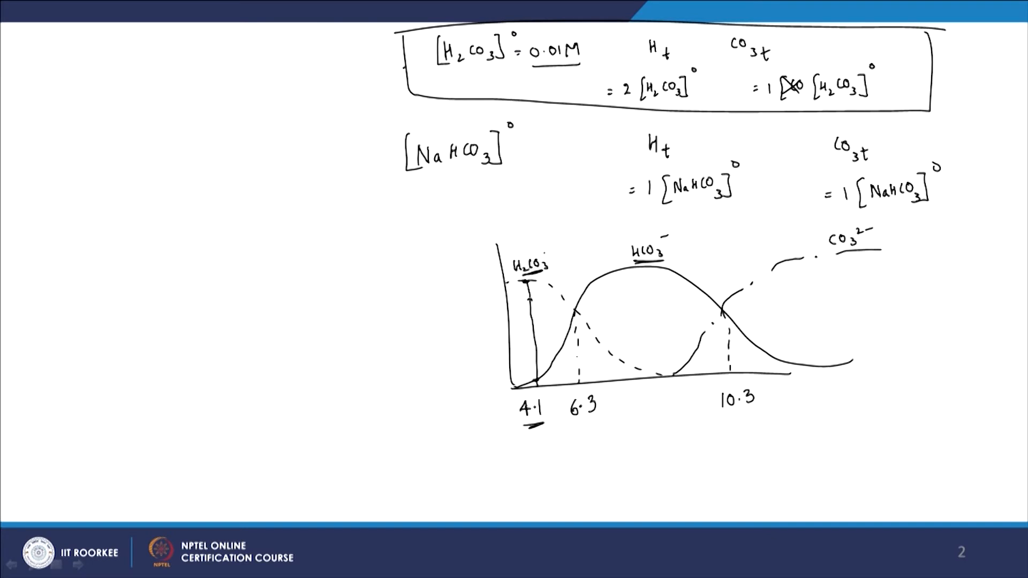
{"action": "left_click_drag", "start_coordinate": [578, 303], "coordinate": [571, 316]}
{"action": "mouse_move", "coordinate": [726, 301]}
{"action": "left_mouse_down"}
{"action": "mouse_move", "coordinate": [717, 316]}
{"action": "mouse_move", "coordinate": [729, 307]}
{"action": "left_mouse_up"}
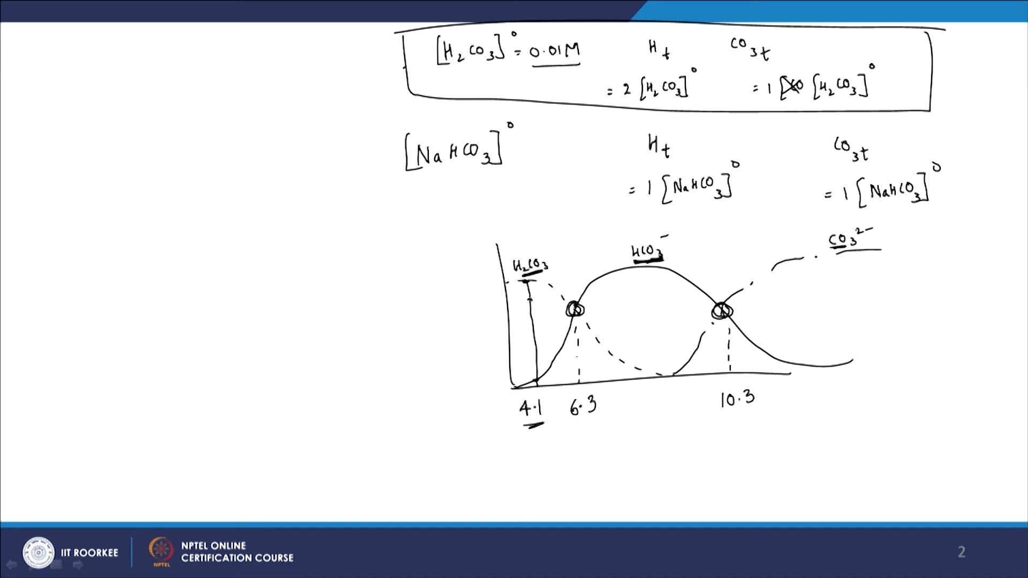
{"action": "key", "text": "alt+Tab"}
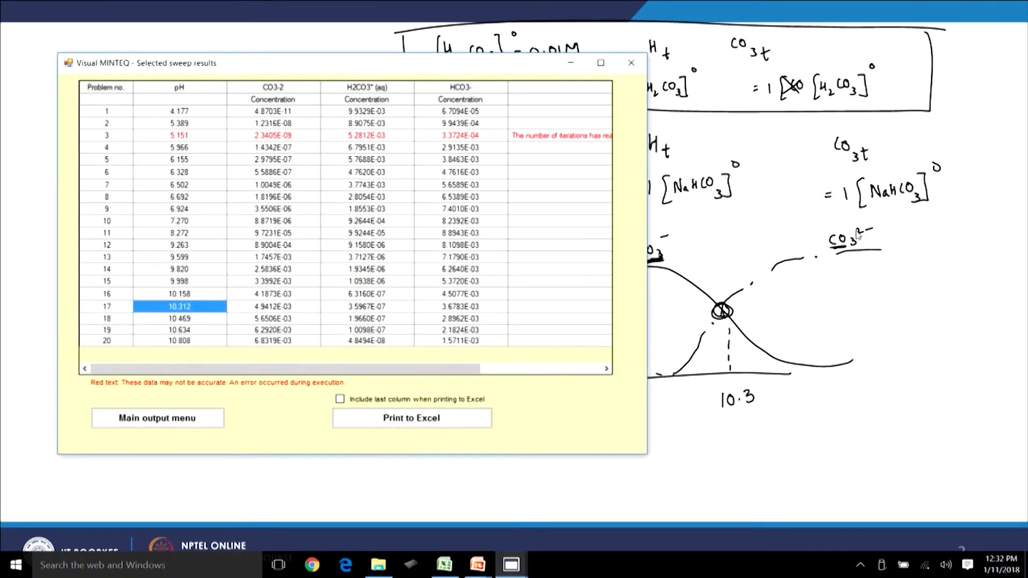
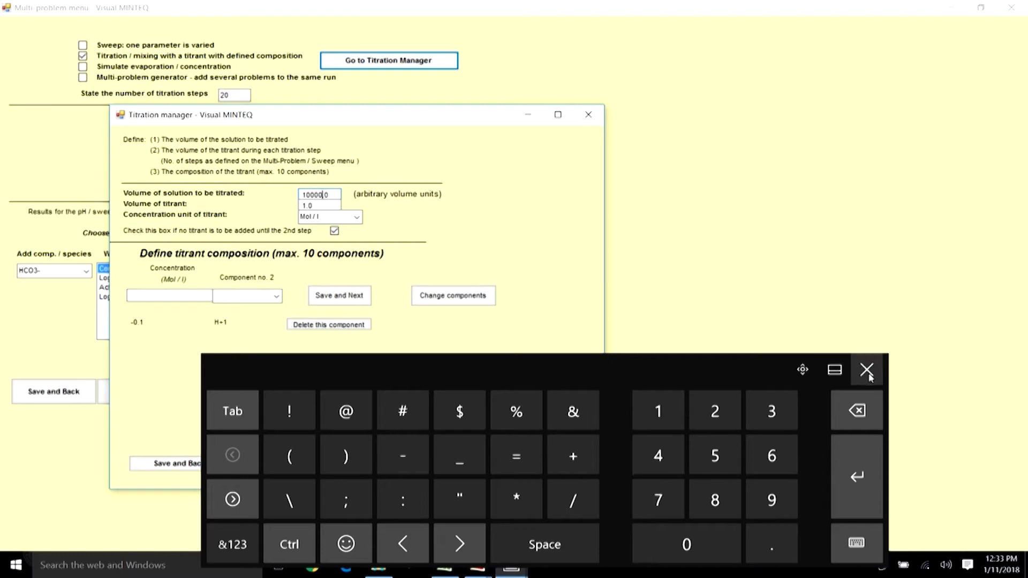
Replace the existing titrant component with -1 mol/L of H+1, save it, and close the titration manager.
{"action": "left_click", "coordinate": [866, 369]}
{"action": "left_click", "coordinate": [324, 205]}
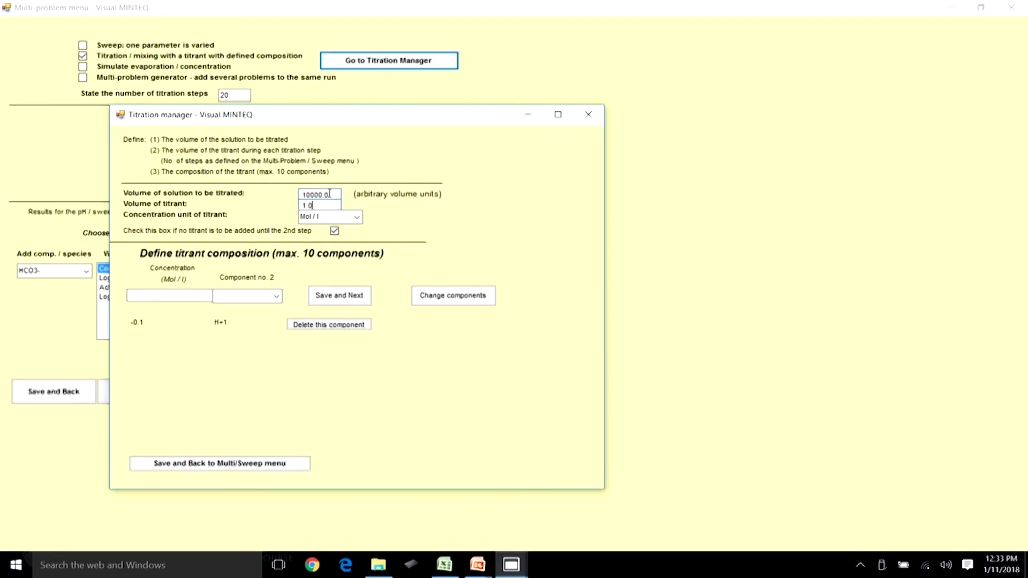
{"action": "left_click", "coordinate": [320, 325]}
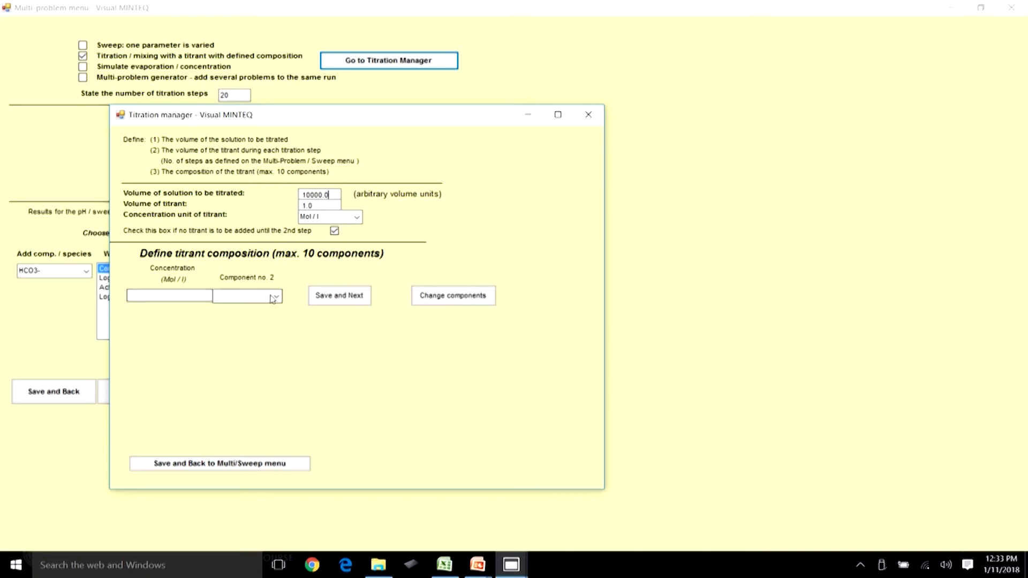
{"action": "left_click", "coordinate": [199, 296]}
{"action": "left_click", "coordinate": [245, 530]}
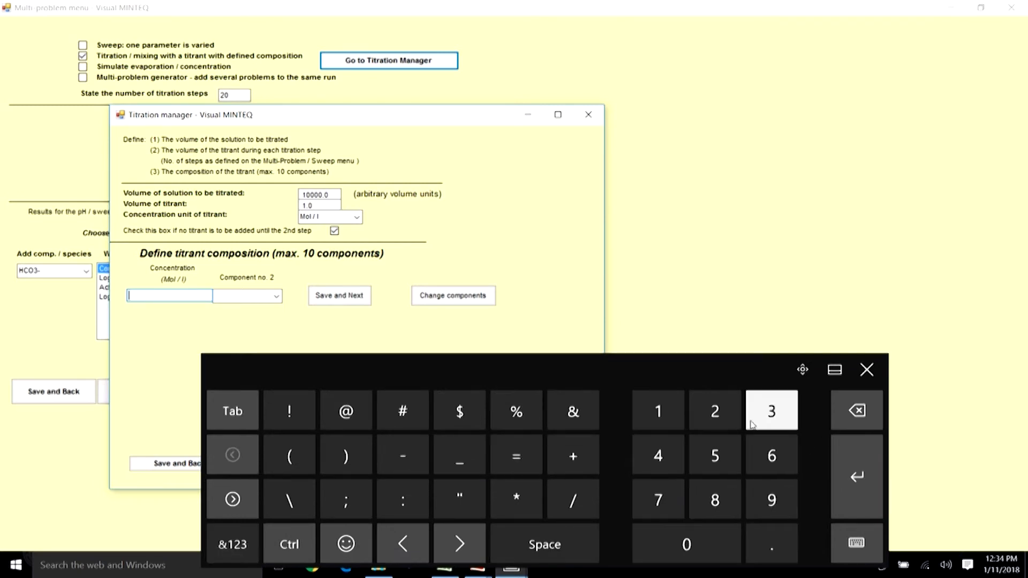
{"action": "left_click", "coordinate": [402, 452]}
{"action": "left_click", "coordinate": [646, 398]}
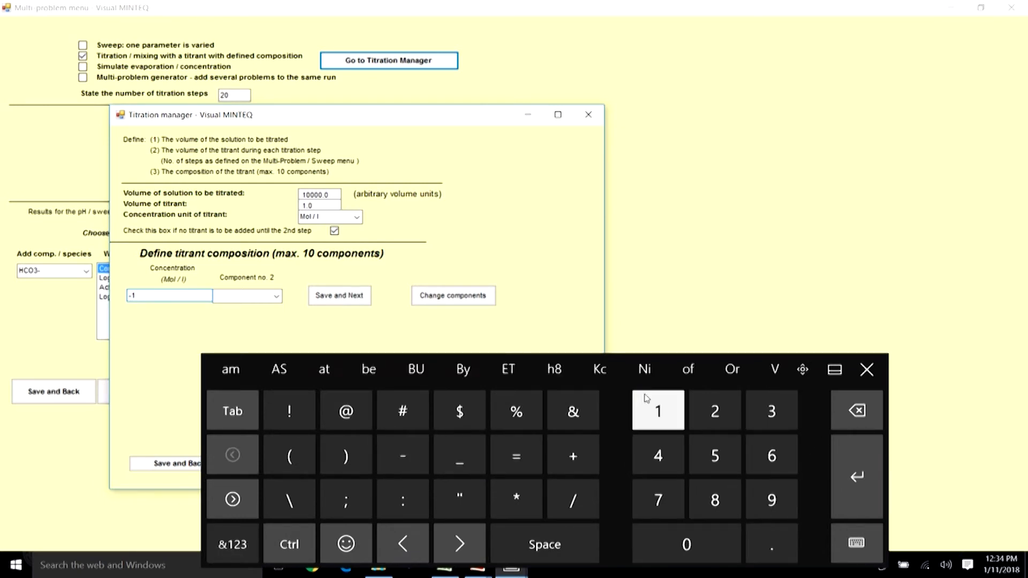
{"action": "left_click", "coordinate": [867, 370]}
{"action": "left_click", "coordinate": [277, 296]}
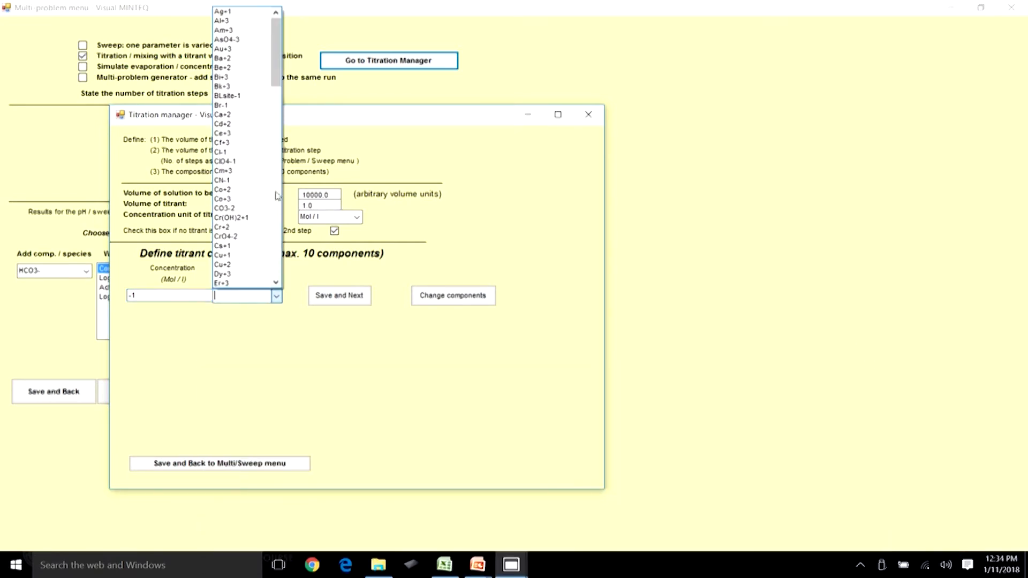
{"action": "left_click_drag", "start_coordinate": [275, 68], "coordinate": [273, 102]}
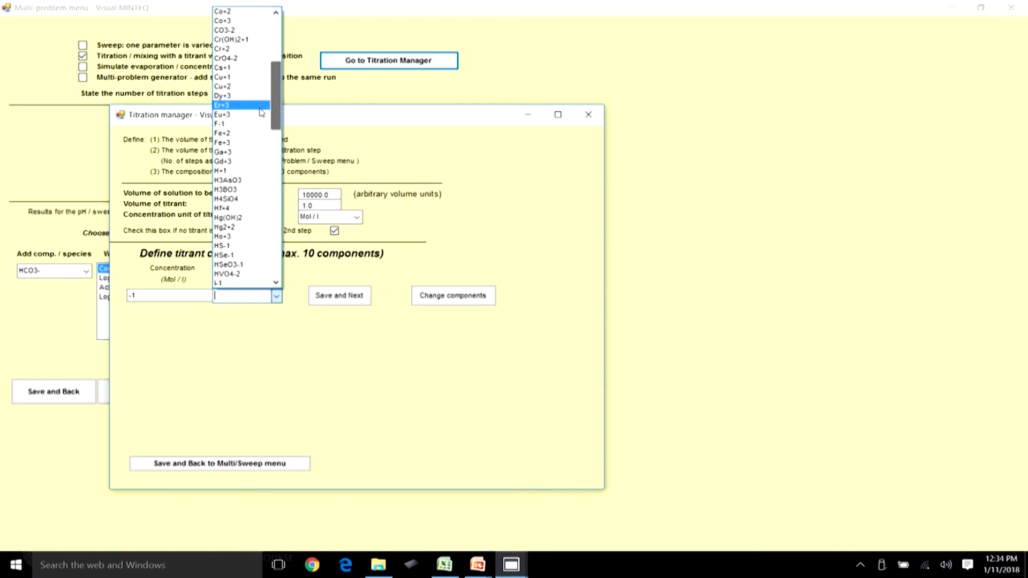
{"action": "left_click", "coordinate": [231, 161]}
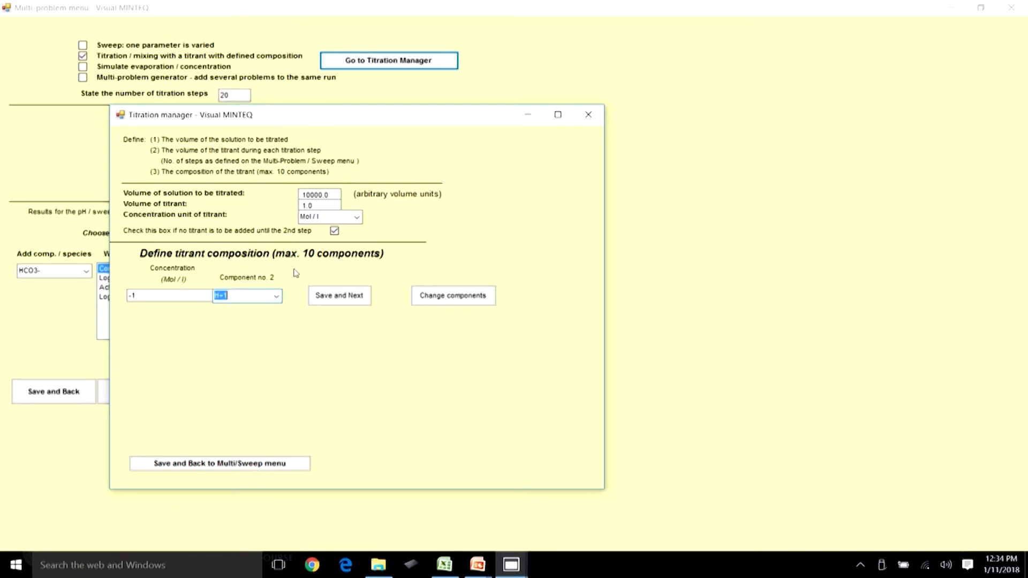
{"action": "left_click", "coordinate": [243, 294]}
{"action": "left_click", "coordinate": [153, 295]}
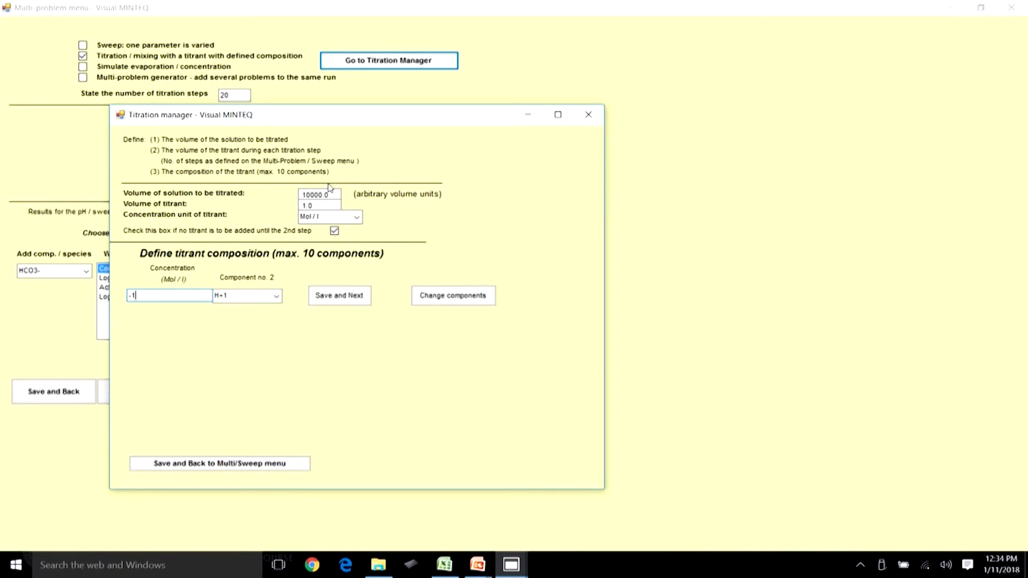
{"action": "left_click", "coordinate": [346, 298]}
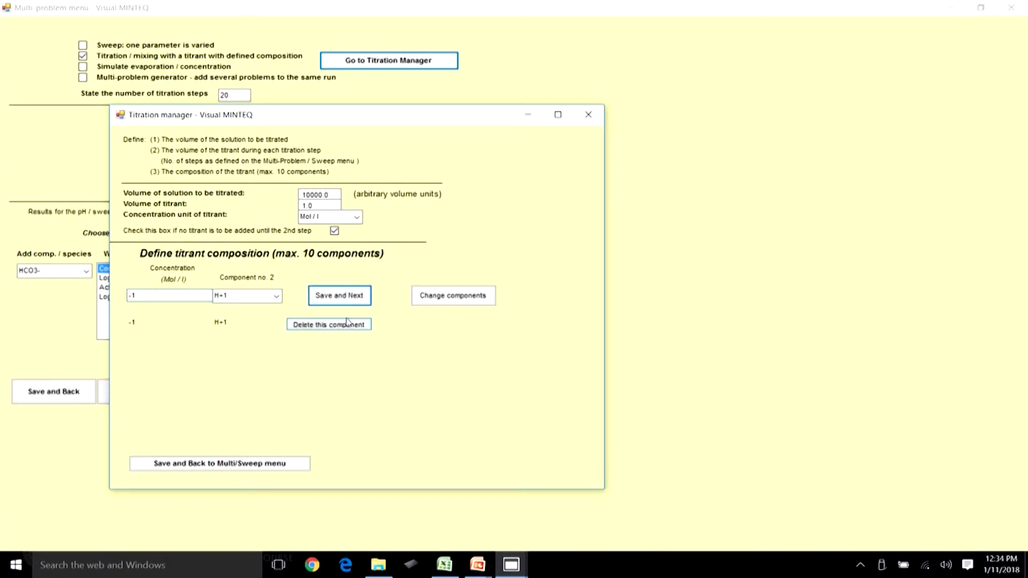
{"action": "left_click", "coordinate": [587, 115]}
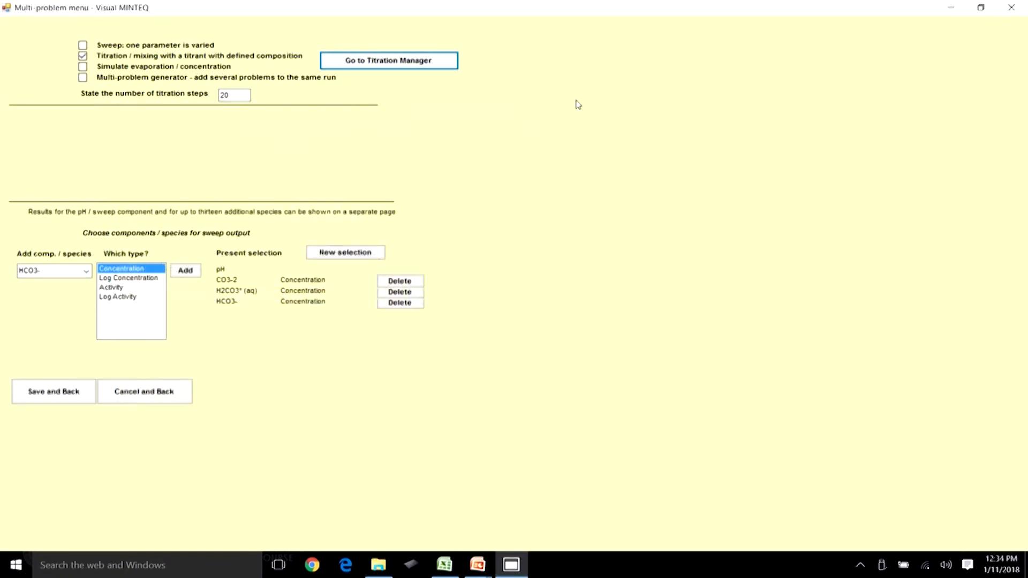
Switch the multi-problem mode to a sweep with one parameter varied and choose pH as the sweep component.
{"action": "left_click", "coordinate": [83, 45]}
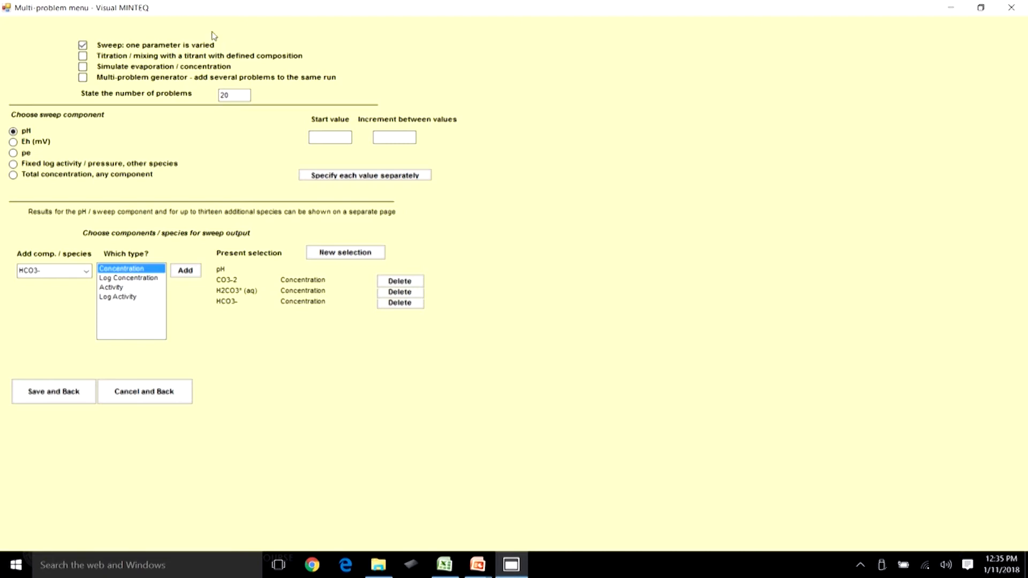
{"action": "left_click", "coordinate": [13, 142]}
{"action": "left_click", "coordinate": [15, 154]}
{"action": "left_click", "coordinate": [15, 164]}
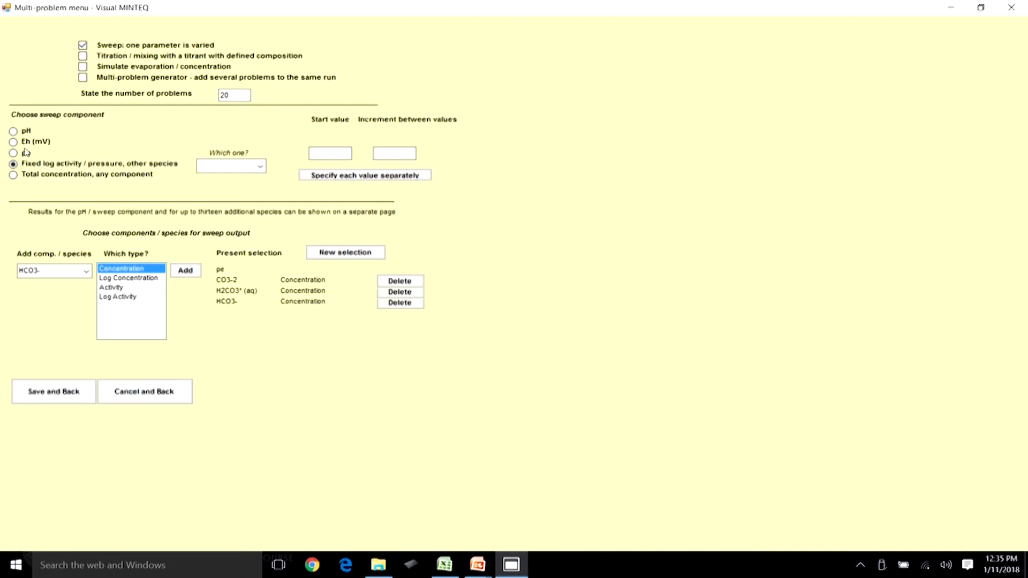
{"action": "left_click", "coordinate": [13, 175]}
{"action": "left_click", "coordinate": [261, 167]}
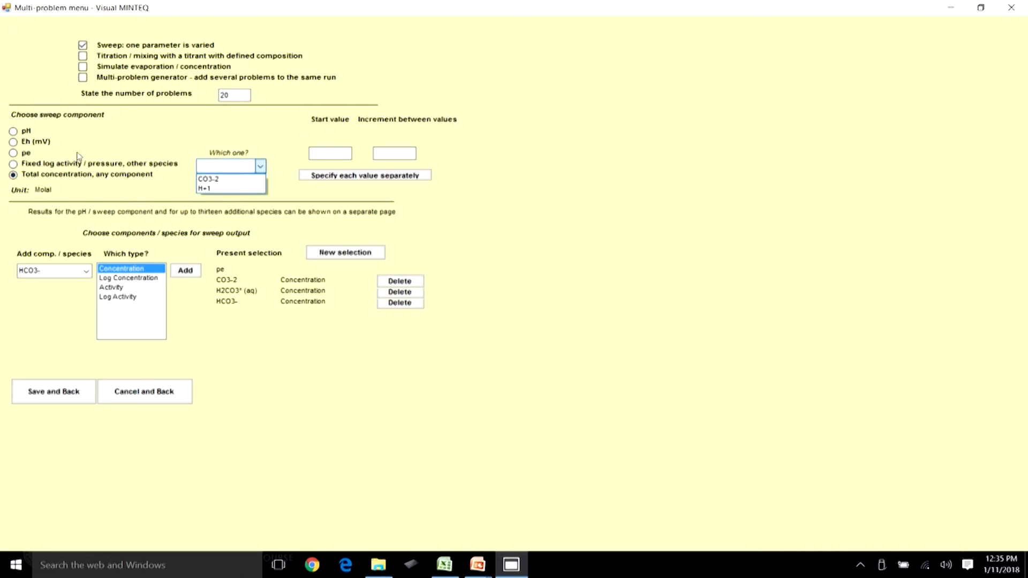
{"action": "left_click", "coordinate": [14, 133]}
{"action": "left_click", "coordinate": [23, 130]}
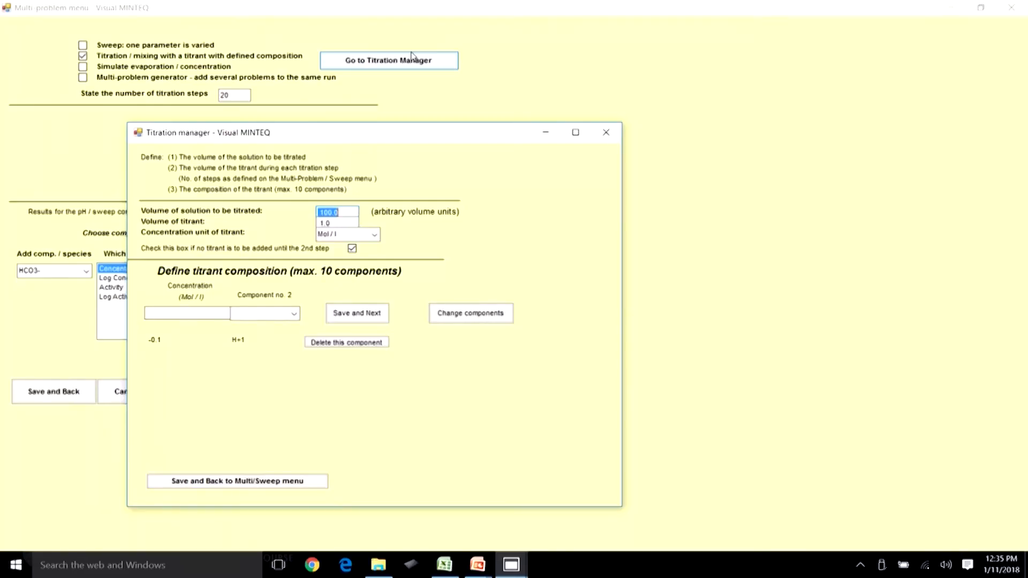
{"action": "left_click", "coordinate": [294, 313]}
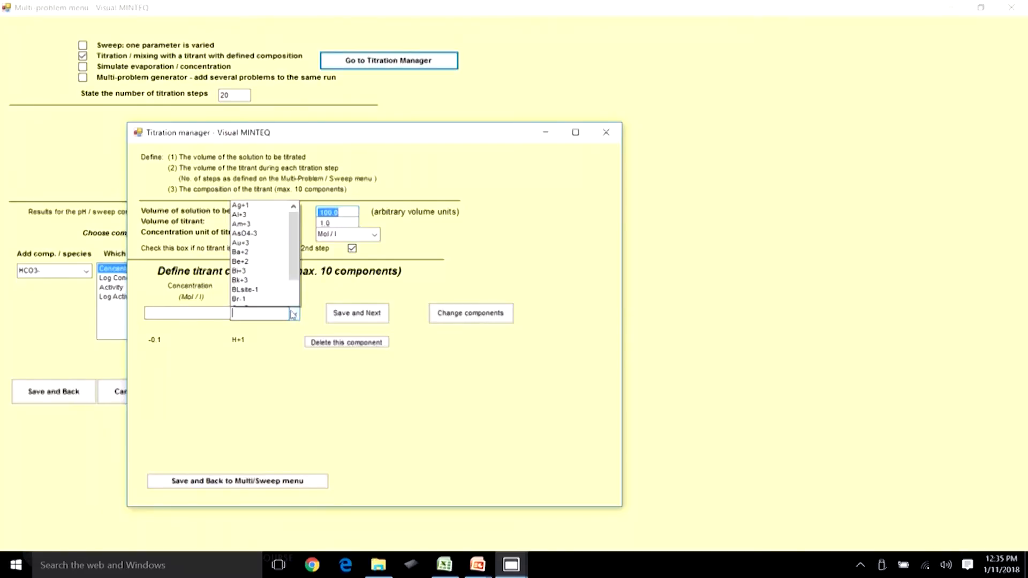
{"action": "scroll", "coordinate": [257, 123], "scroll_direction": "down", "scroll_amount": 1}
{"action": "left_click", "coordinate": [253, 102]}
{"action": "left_click", "coordinate": [205, 309]}
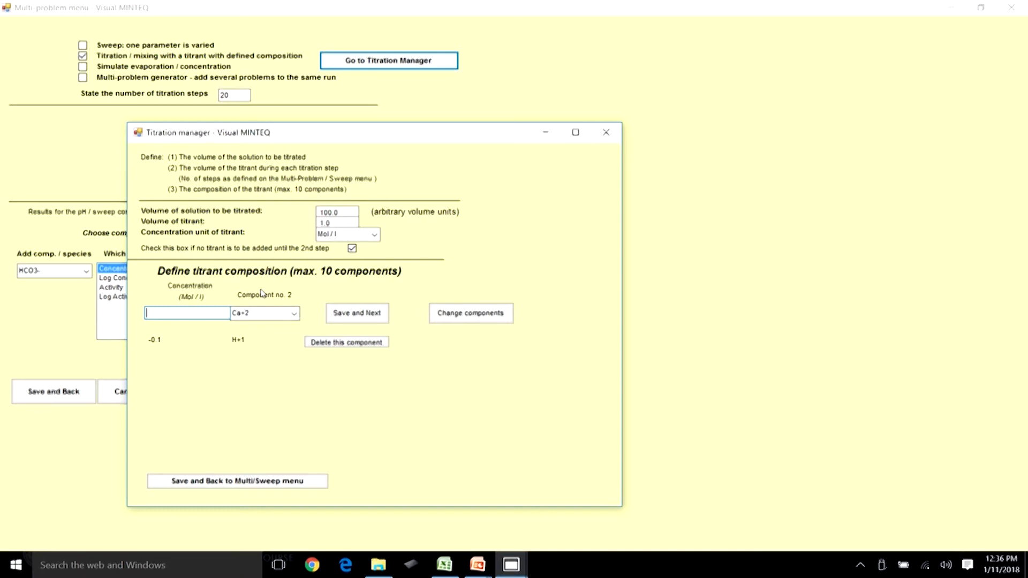
{"action": "left_click", "coordinate": [295, 315]}
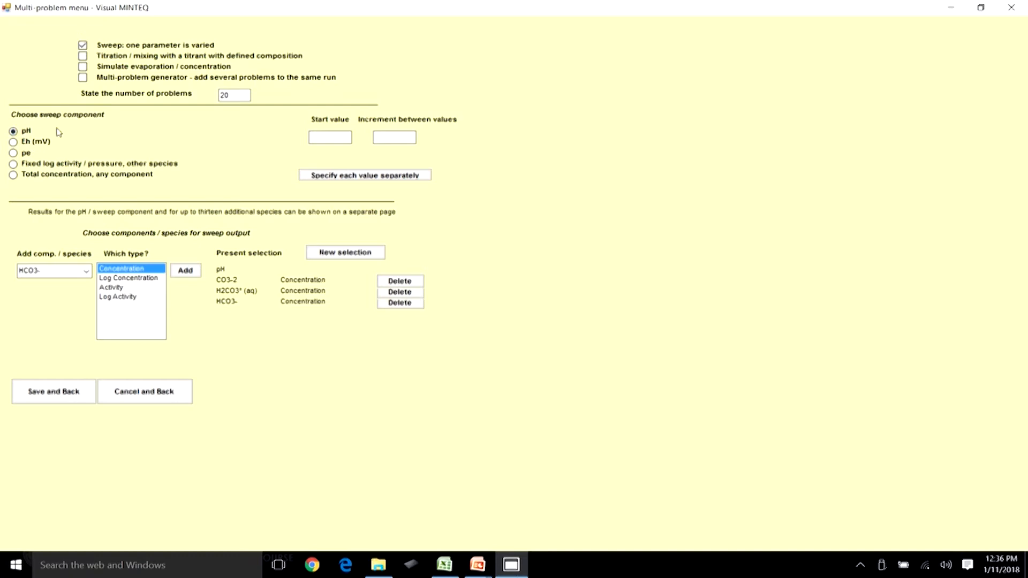
Set the pH sweep start value to 0 and the increment between values to 25.
{"action": "left_click", "coordinate": [328, 135]}
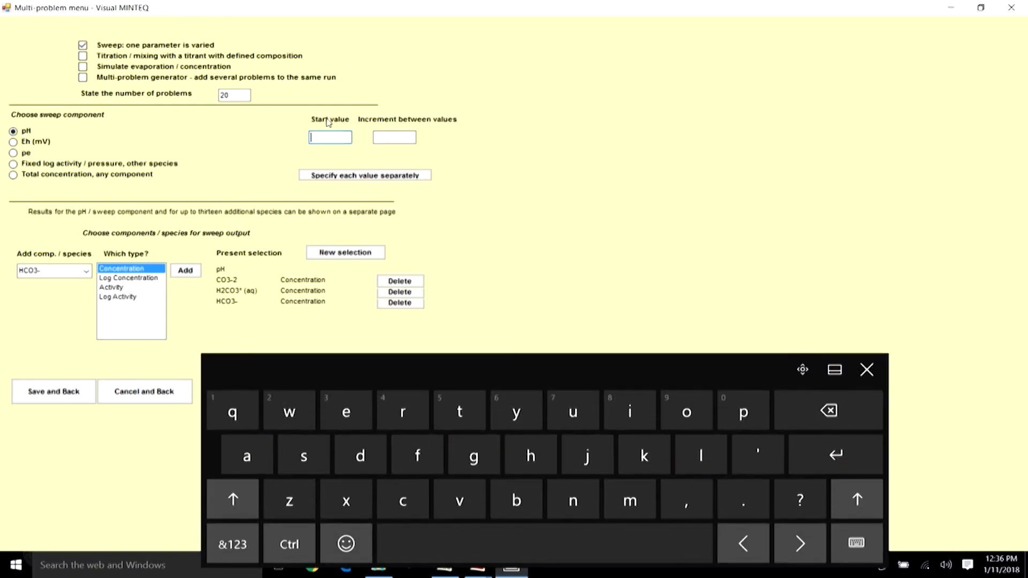
{"action": "left_click", "coordinate": [248, 543]}
{"action": "left_click", "coordinate": [686, 544]}
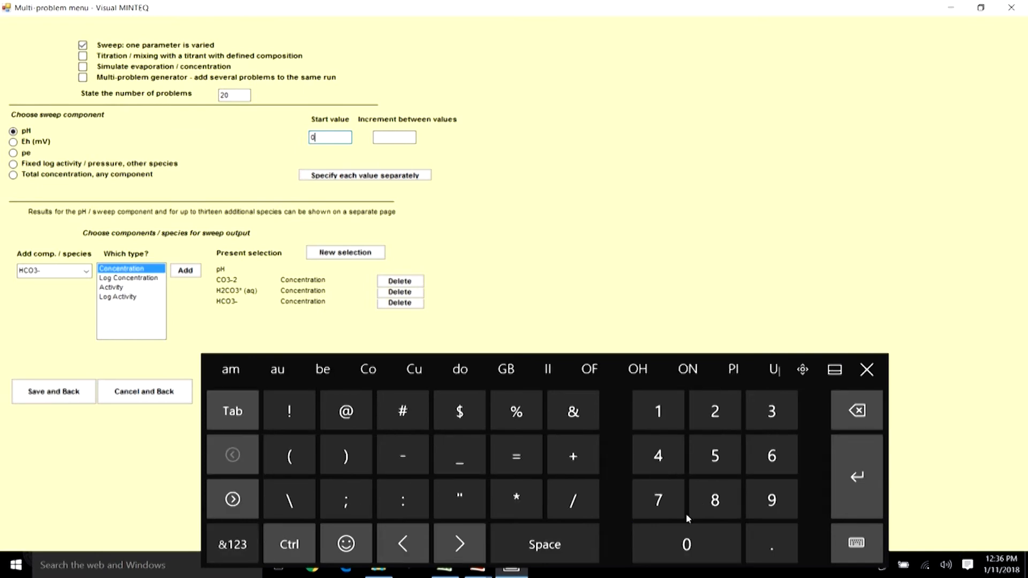
{"action": "left_click", "coordinate": [873, 379]}
{"action": "left_click", "coordinate": [395, 137]}
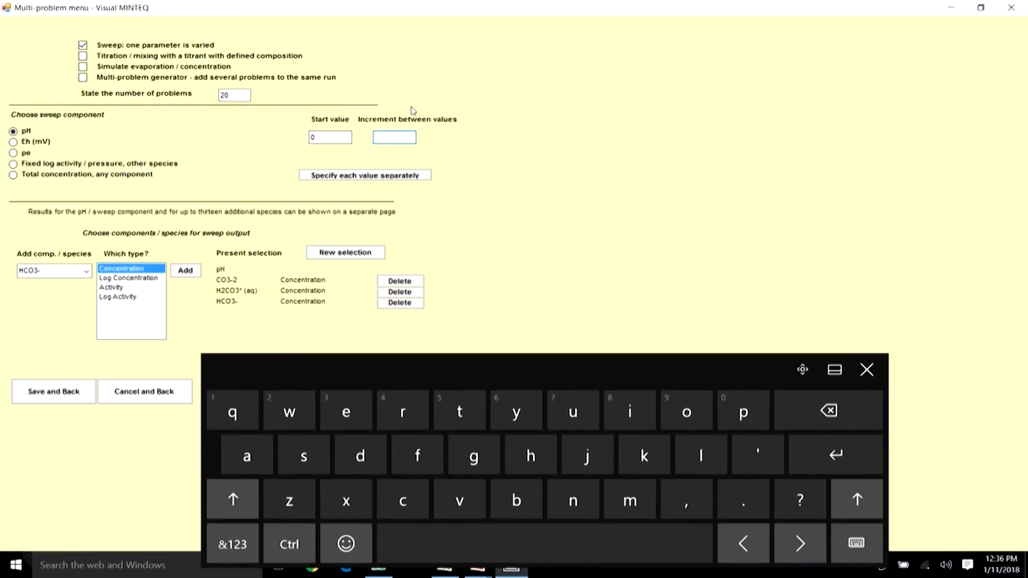
{"action": "left_click", "coordinate": [232, 544]}
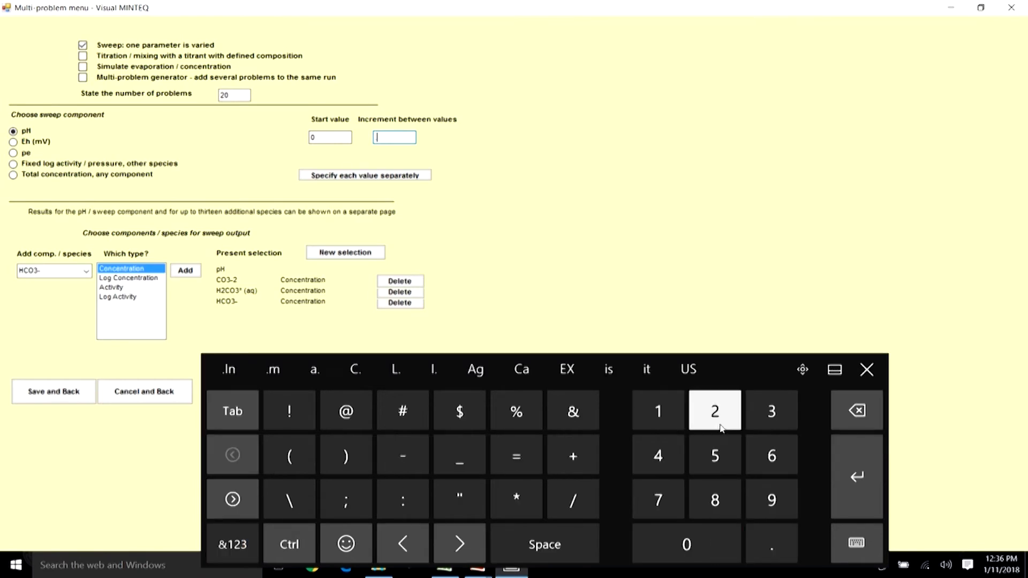
{"action": "type", "text": "25"}
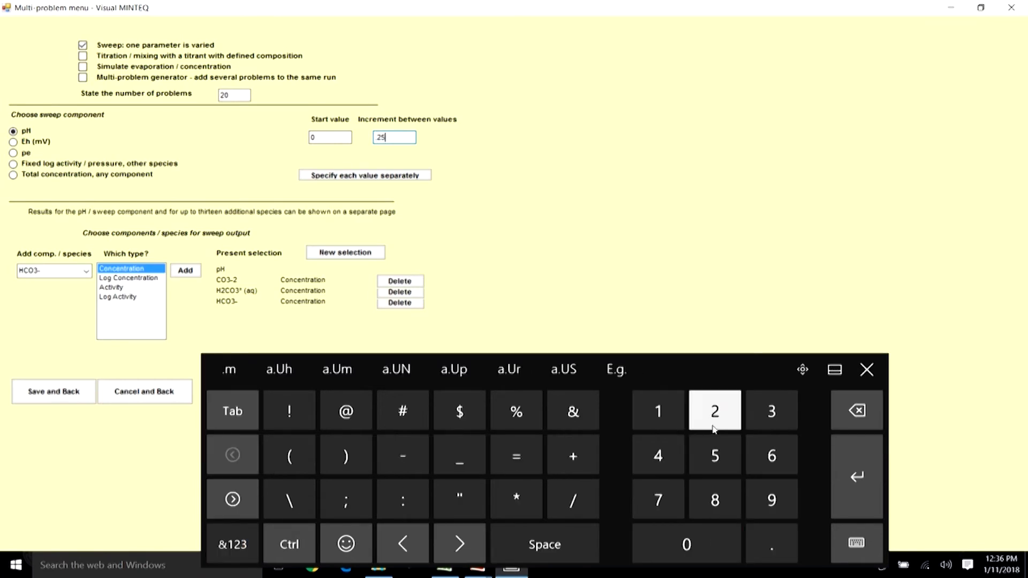
Set the number of problems to 54 and save the sweep settings.
{"action": "left_click", "coordinate": [237, 93]}
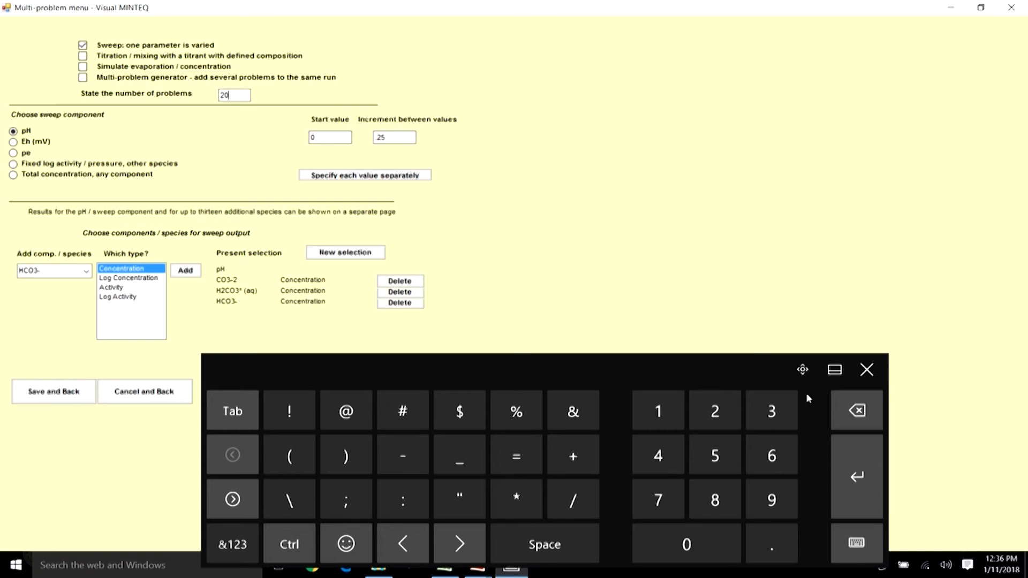
{"action": "left_click", "coordinate": [868, 410]}
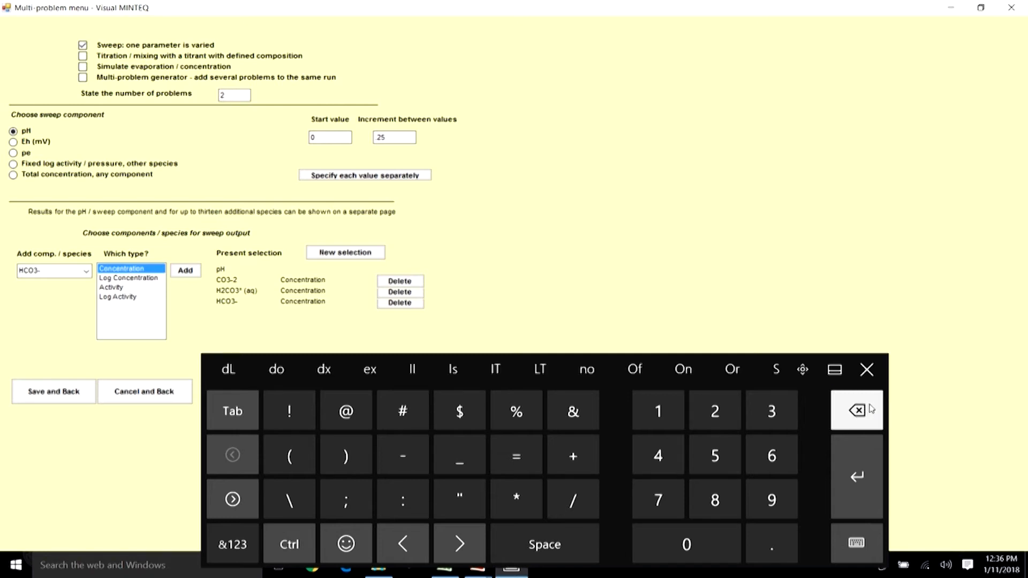
{"action": "left_click", "coordinate": [869, 409]}
{"action": "left_click", "coordinate": [717, 456]}
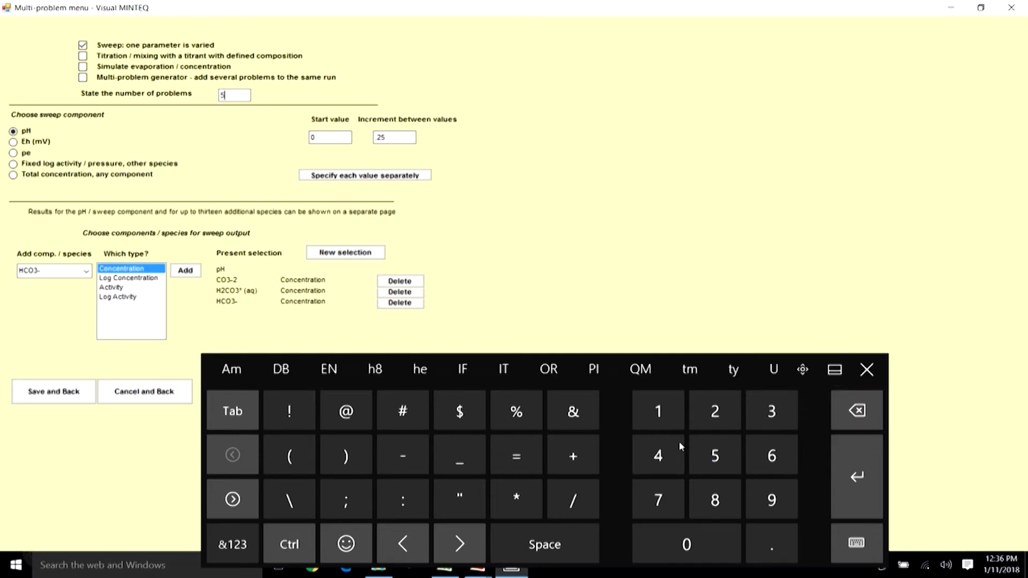
{"action": "left_click", "coordinate": [681, 446]}
{"action": "left_click", "coordinate": [325, 137]}
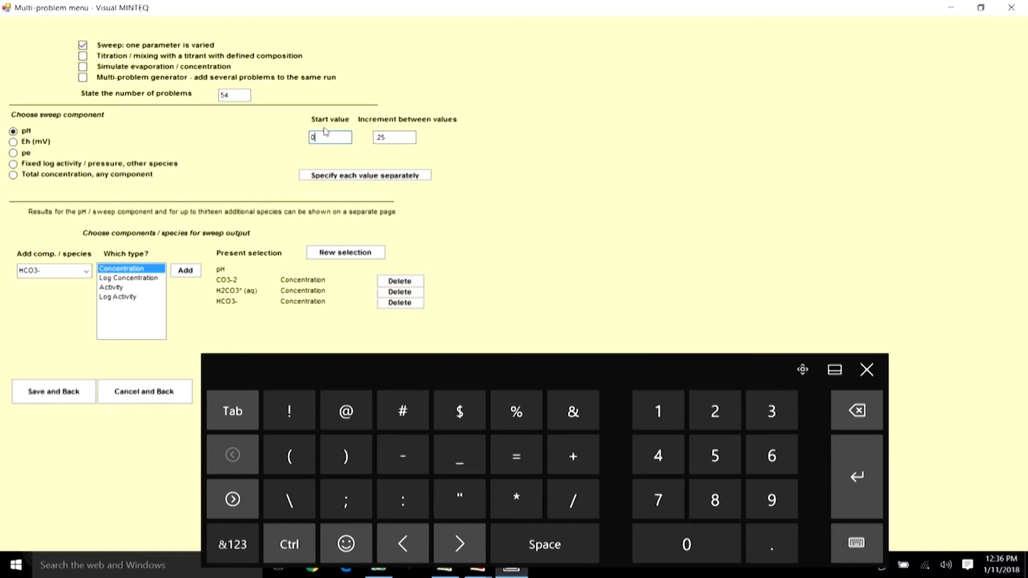
{"action": "left_click", "coordinate": [375, 137]}
{"action": "double_click", "coordinate": [236, 94]}
{"action": "left_click", "coordinate": [867, 369]}
{"action": "left_click", "coordinate": [327, 137]}
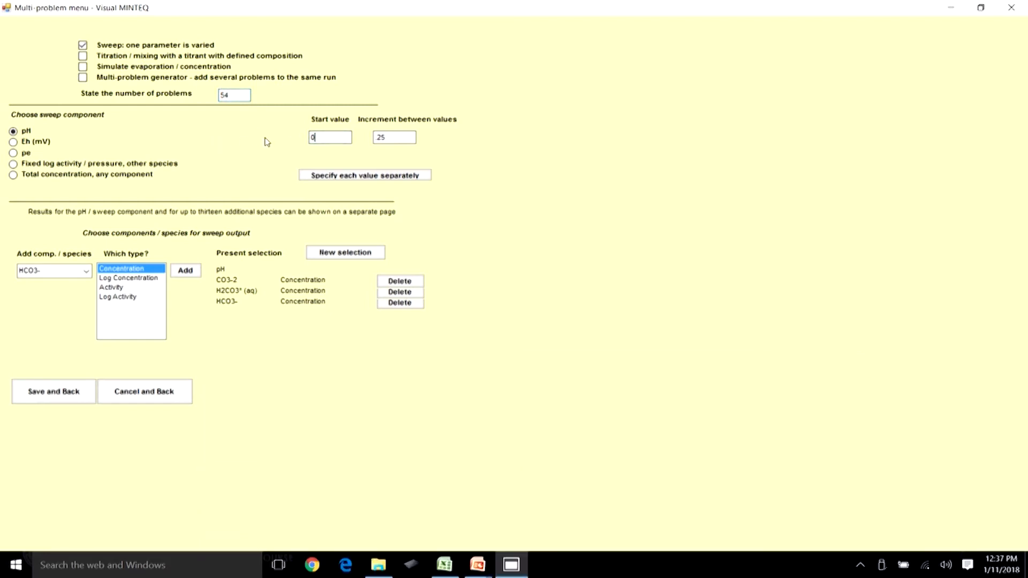
{"action": "left_click", "coordinate": [393, 136]}
{"action": "left_click", "coordinate": [396, 137]}
{"action": "left_click", "coordinate": [329, 137]}
{"action": "left_click", "coordinate": [391, 136]}
{"action": "double_click", "coordinate": [235, 93]}
{"action": "left_click", "coordinate": [239, 94]}
{"action": "left_click", "coordinate": [60, 391]}
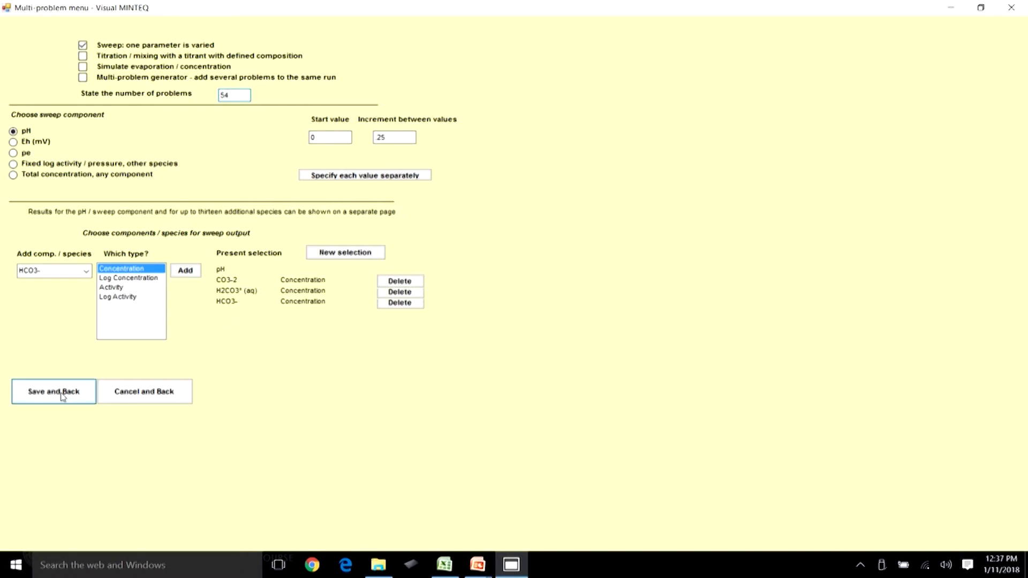
Review the component list, return to the main menu, and run MINTEQ.
{"action": "left_click", "coordinate": [386, 348]}
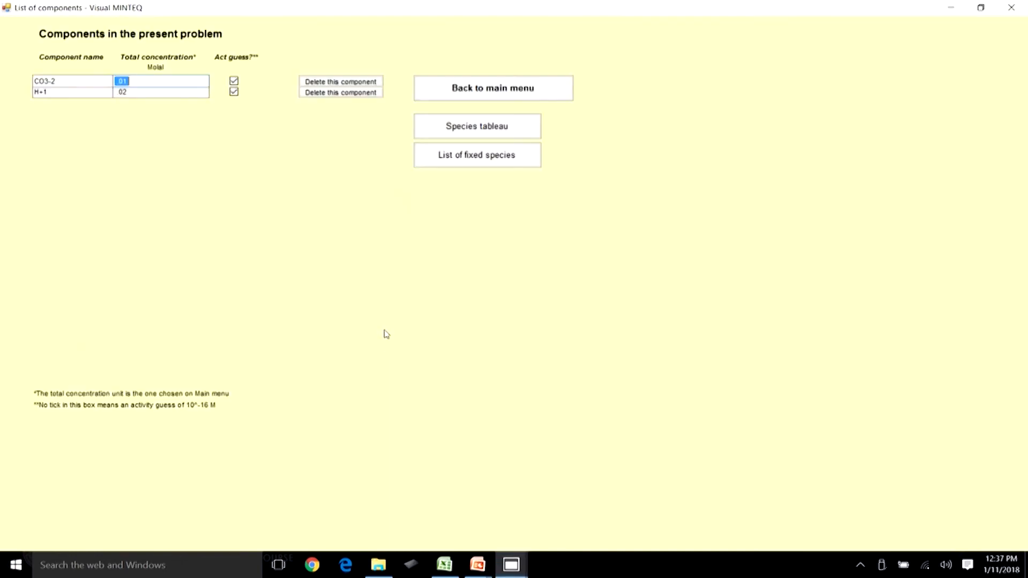
{"action": "left_click", "coordinate": [150, 92]}
{"action": "left_click", "coordinate": [518, 87]}
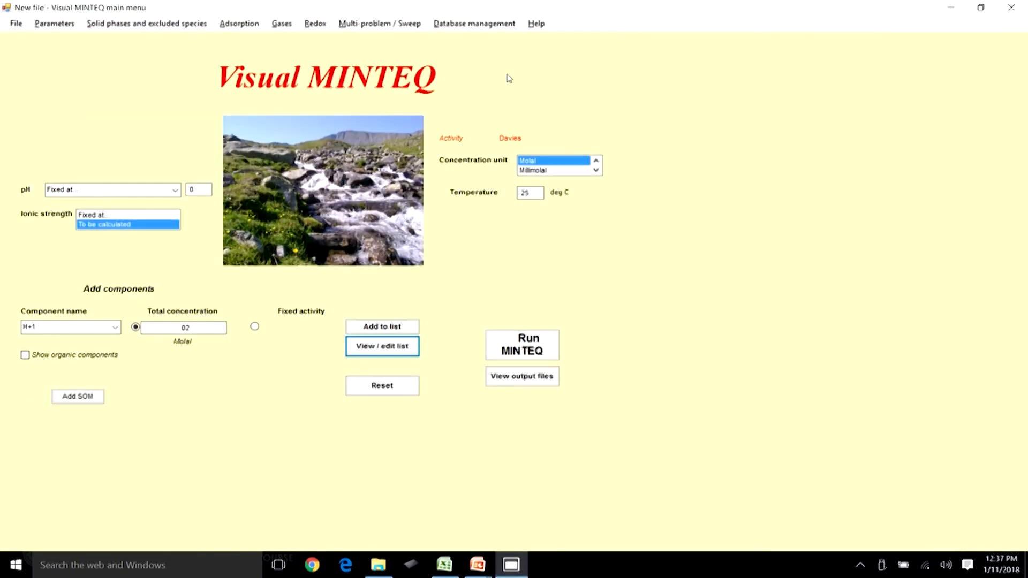
{"action": "left_click", "coordinate": [526, 329]}
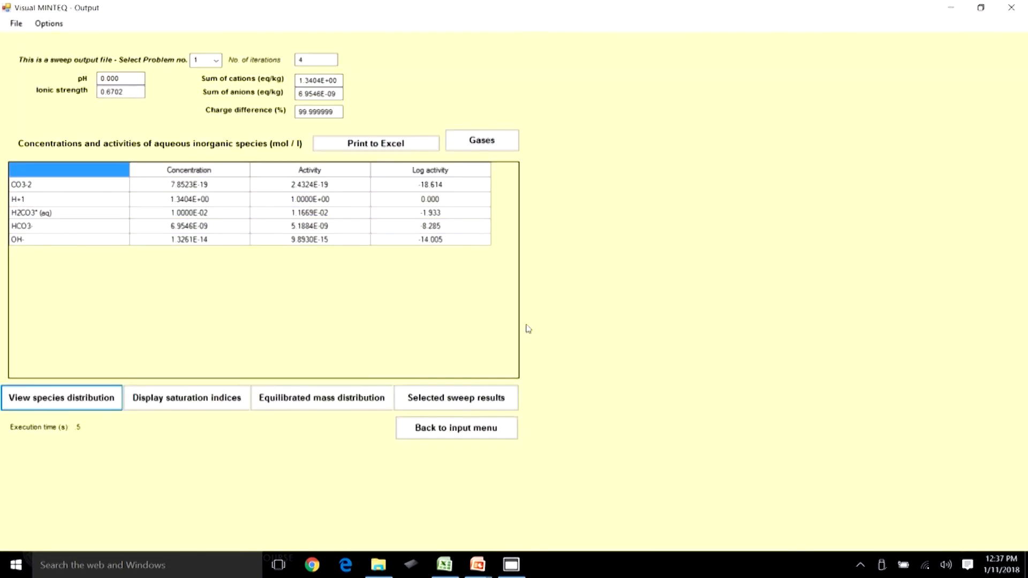
Examine pH and carbonate species concentrations for the first and last sweep problems in the output.
{"action": "left_click", "coordinate": [216, 63]}
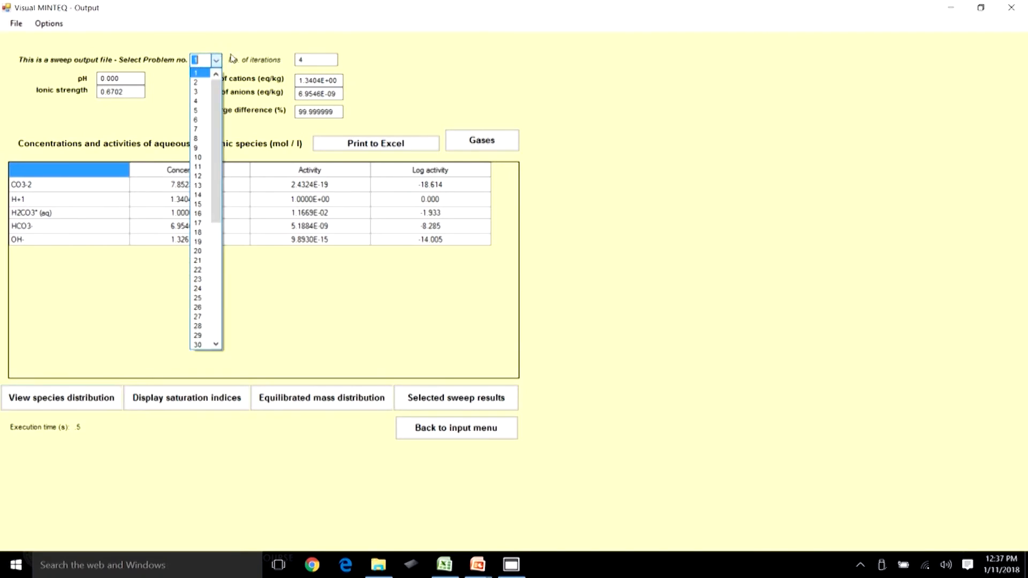
{"action": "left_click_drag", "start_coordinate": [216, 181], "coordinate": [230, 70]}
{"action": "left_click", "coordinate": [148, 107]}
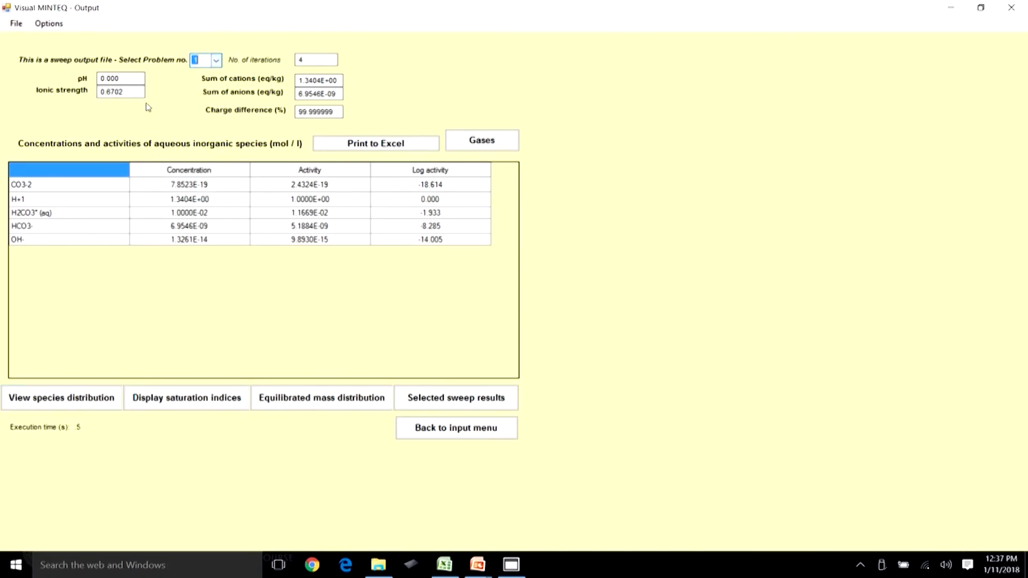
{"action": "left_click", "coordinate": [129, 80]}
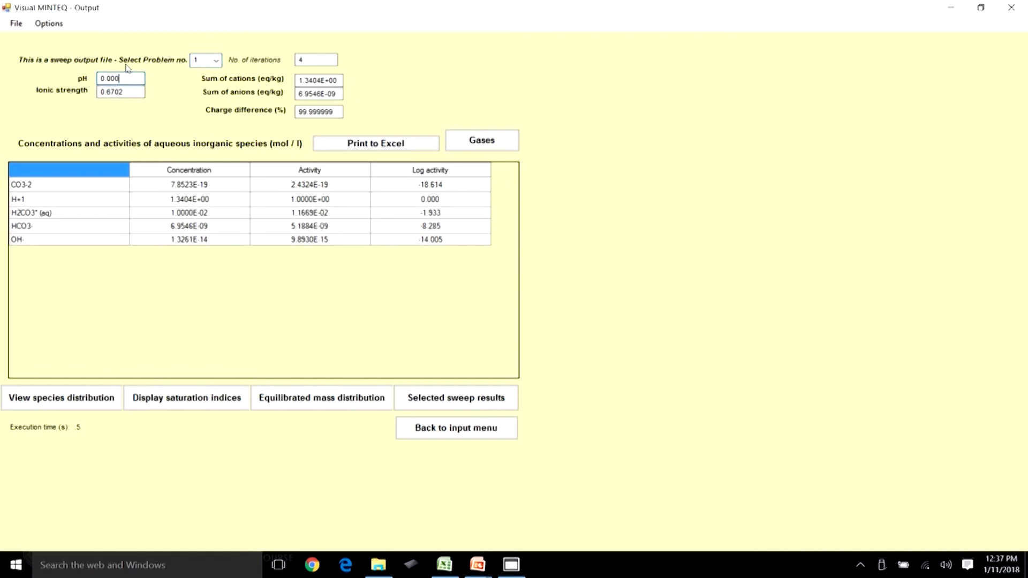
{"action": "left_click", "coordinate": [216, 60]}
{"action": "left_click_drag", "start_coordinate": [217, 107], "coordinate": [213, 346]}
{"action": "left_click", "coordinate": [203, 342]}
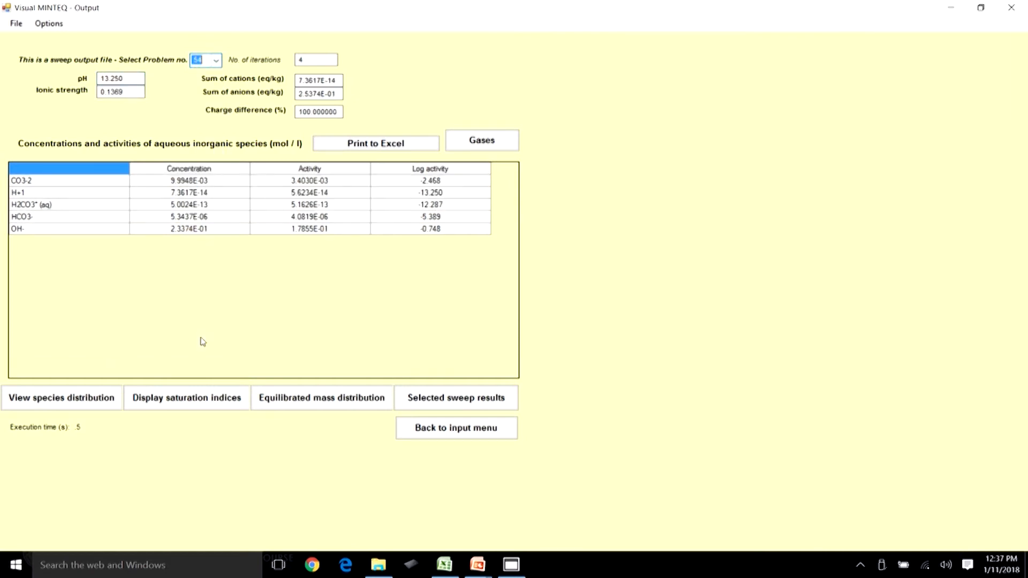
{"action": "left_click", "coordinate": [135, 78]}
{"action": "left_click", "coordinate": [217, 60]}
{"action": "left_click", "coordinate": [216, 156]}
{"action": "left_click", "coordinate": [199, 75]}
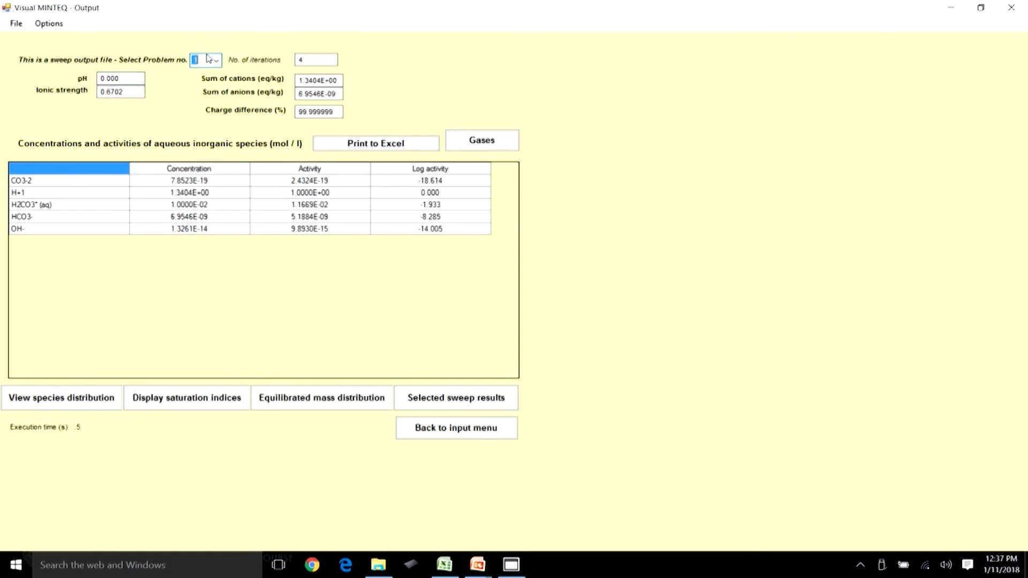
Open the selected sweep results table and examine pH and CO3-2, H2CO3* (aq) and HCO3- concentrations per problem.
{"action": "left_click", "coordinate": [450, 402]}
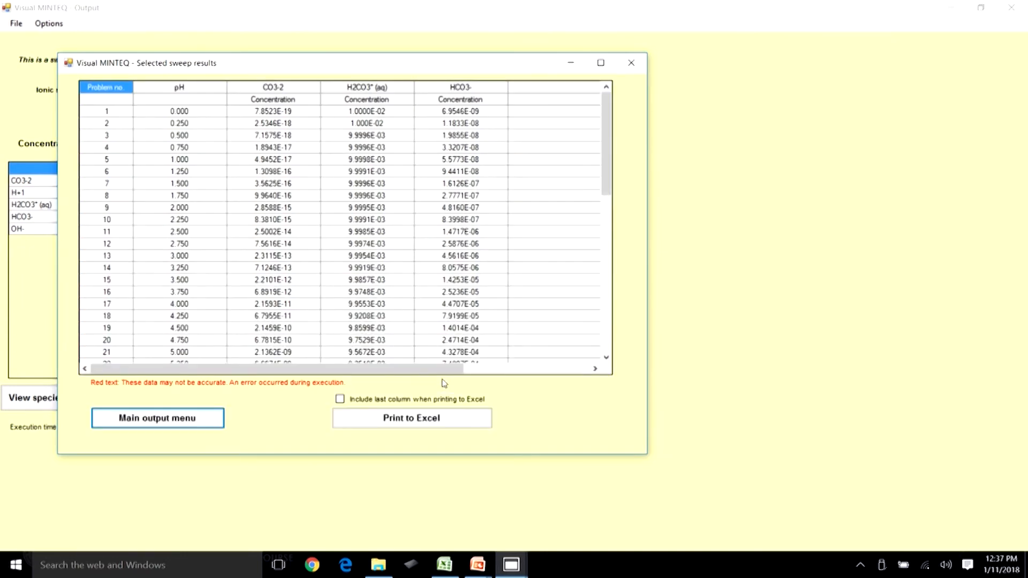
{"action": "left_click", "coordinate": [188, 111]}
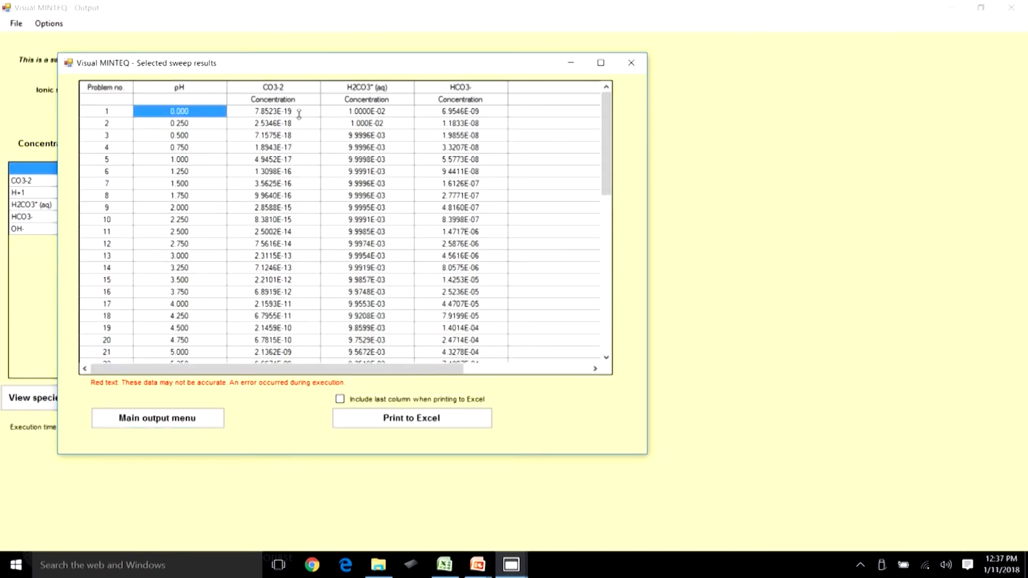
{"action": "left_click", "coordinate": [289, 111]}
{"action": "left_click", "coordinate": [463, 113]}
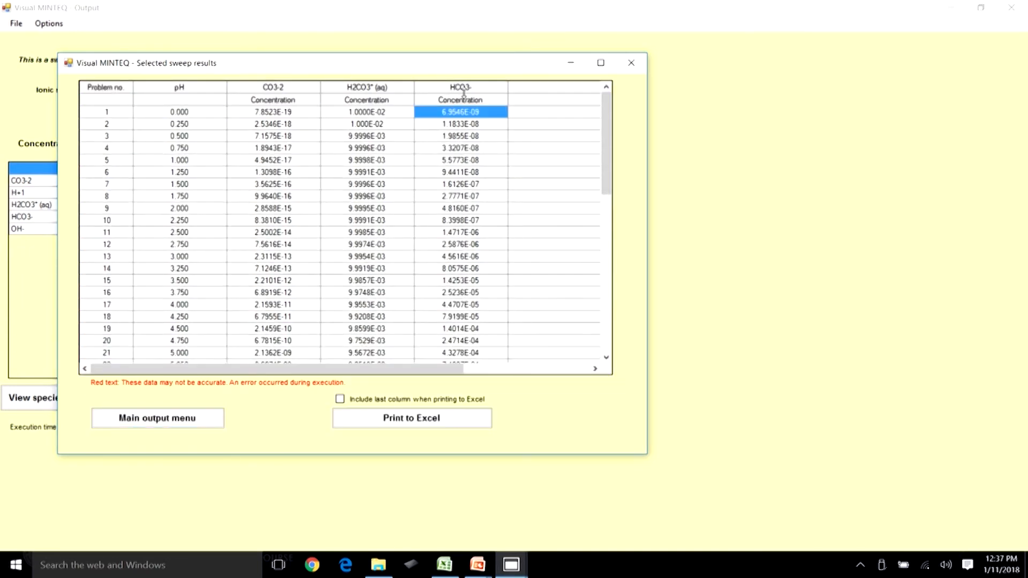
{"action": "left_click", "coordinate": [189, 112]}
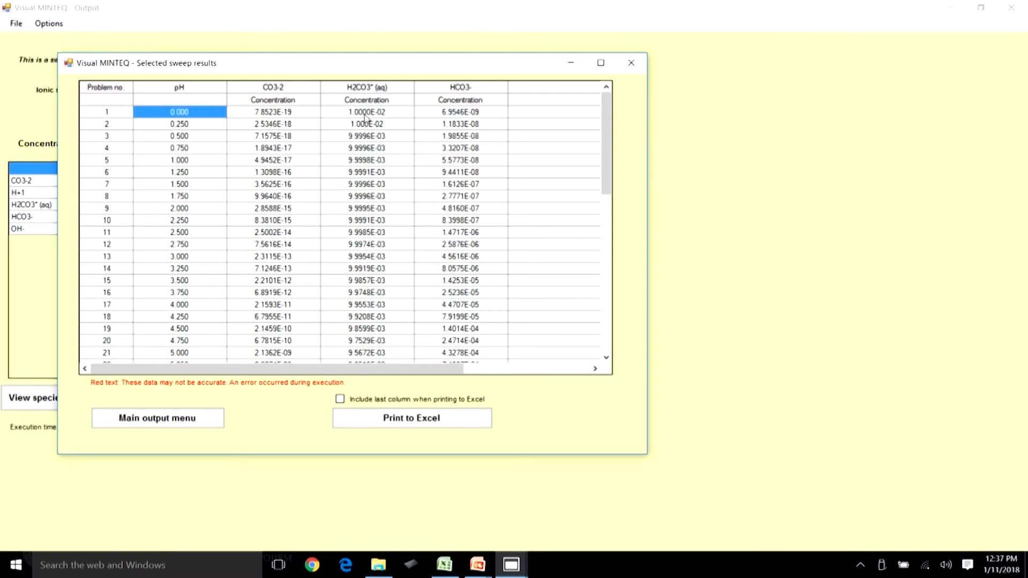
{"action": "left_click", "coordinate": [378, 113]}
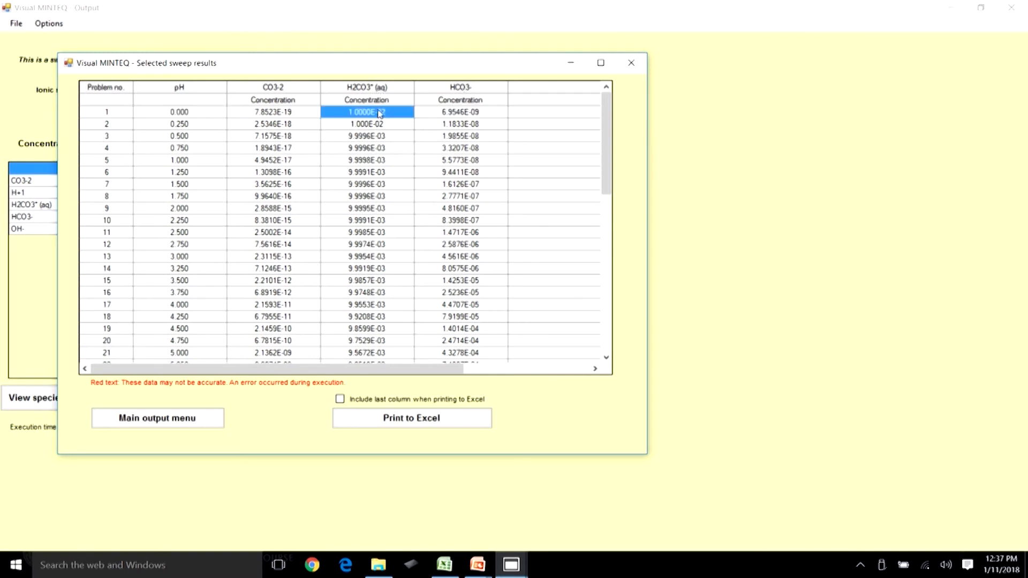
{"action": "left_click", "coordinate": [289, 113]}
{"action": "left_click", "coordinate": [473, 113]}
Insert a markers-only scatter chart beside the exported sweep results in the Excel sheet.
{"action": "left_click_drag", "start_coordinate": [607, 176], "coordinate": [574, 115]}
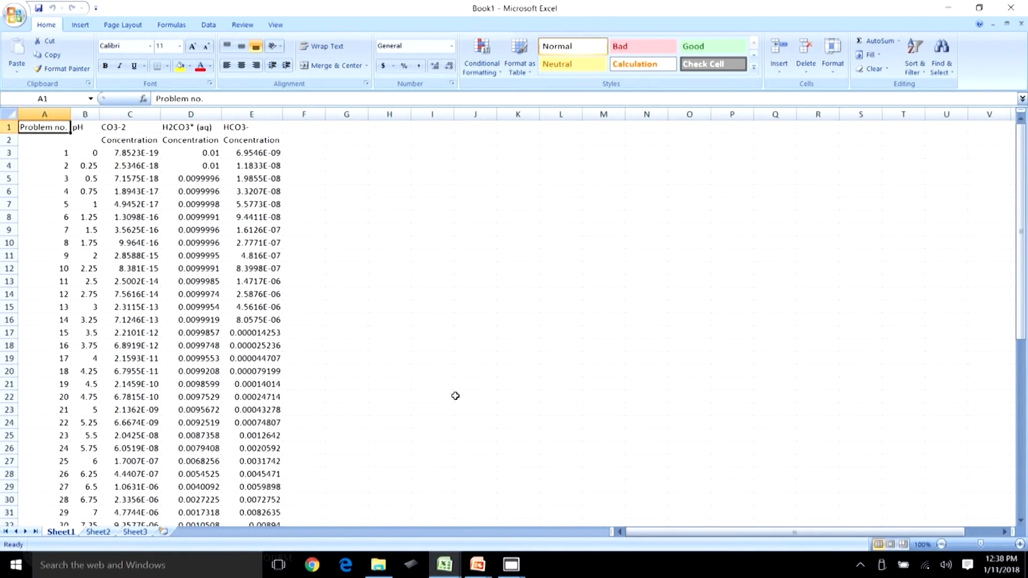
{"action": "mouse_move", "coordinate": [1018, 276]}
{"action": "left_mouse_down"}
{"action": "mouse_move", "coordinate": [1025, 461]}
{"action": "mouse_move", "coordinate": [1024, 295]}
{"action": "left_mouse_up"}
{"action": "left_click_drag", "start_coordinate": [1022, 198], "coordinate": [1012, 139]}
{"action": "left_click", "coordinate": [470, 142]}
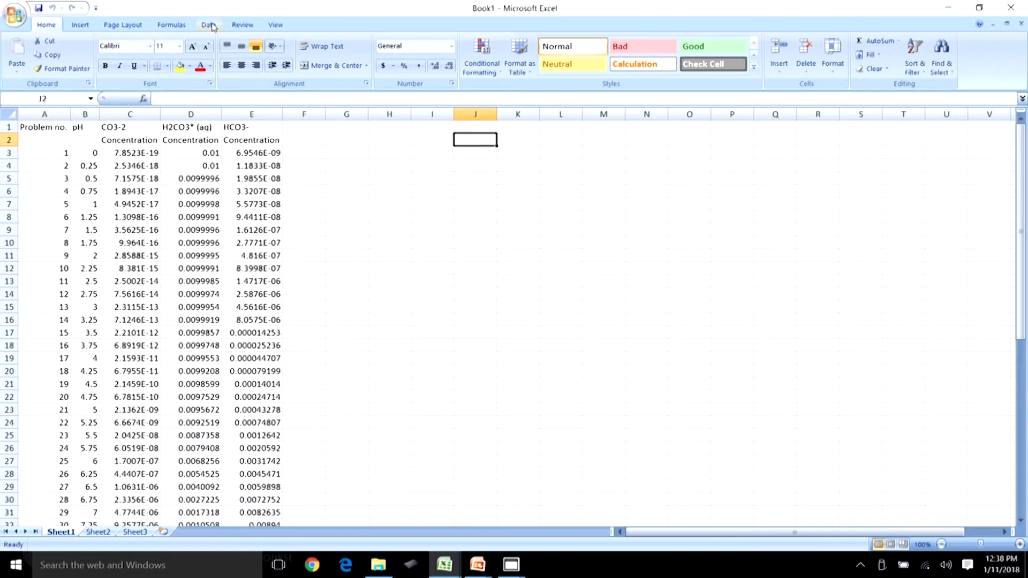
{"action": "left_click", "coordinate": [85, 25]}
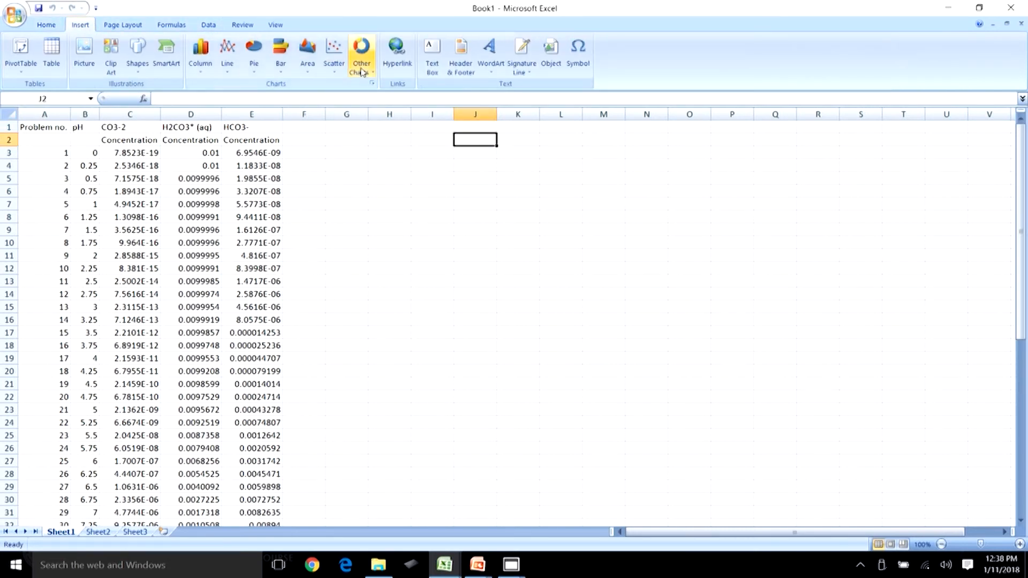
{"action": "left_click", "coordinate": [334, 54]}
{"action": "left_click", "coordinate": [283, 110]}
{"action": "left_click_drag", "start_coordinate": [471, 287], "coordinate": [518, 230]}
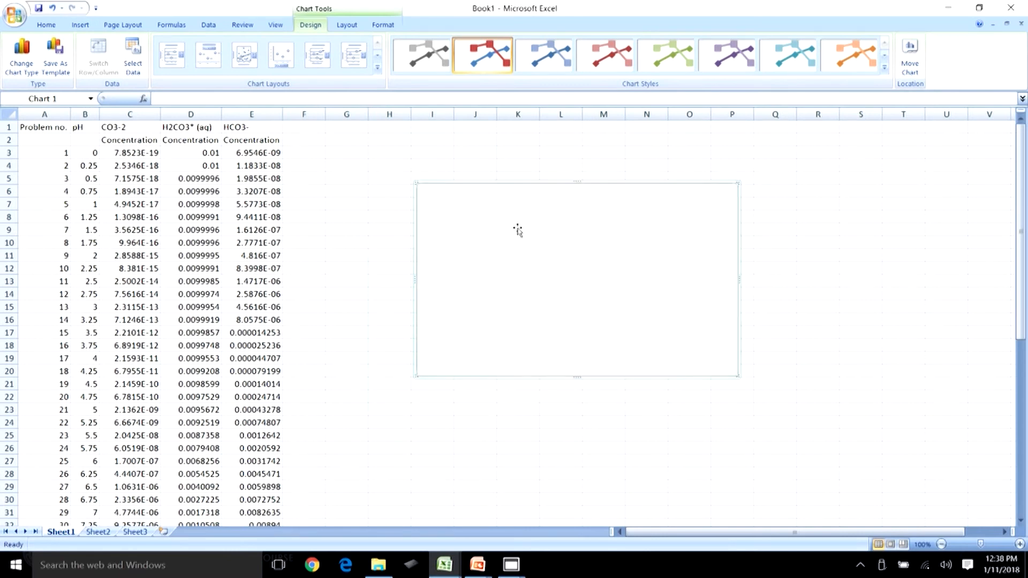
Set the chart's data range to Sheet1!$B$1:$E$56, plotting the three carbonate species against pH.
{"action": "left_click", "coordinate": [133, 56]}
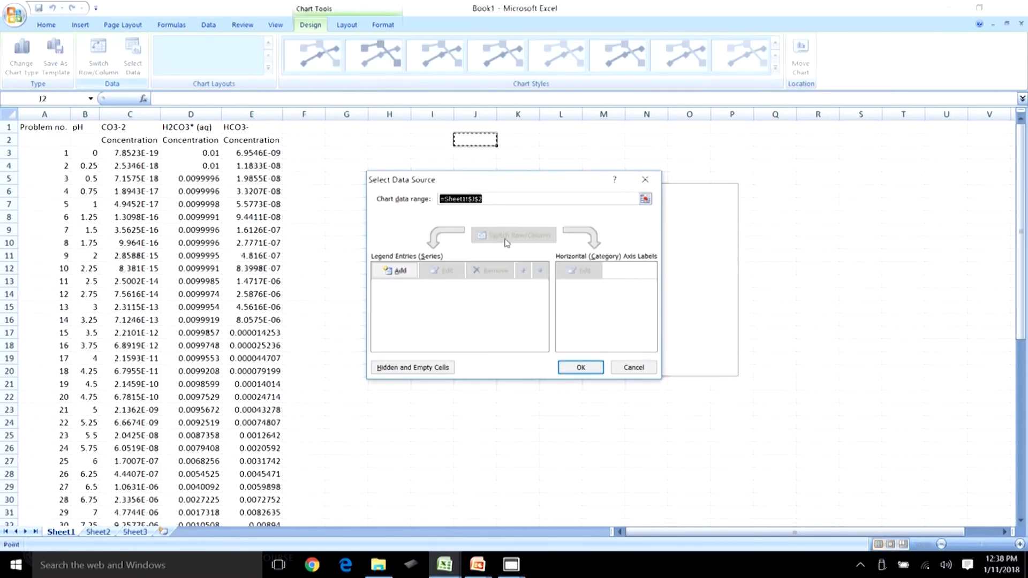
{"action": "left_click_drag", "start_coordinate": [80, 127], "coordinate": [260, 499]}
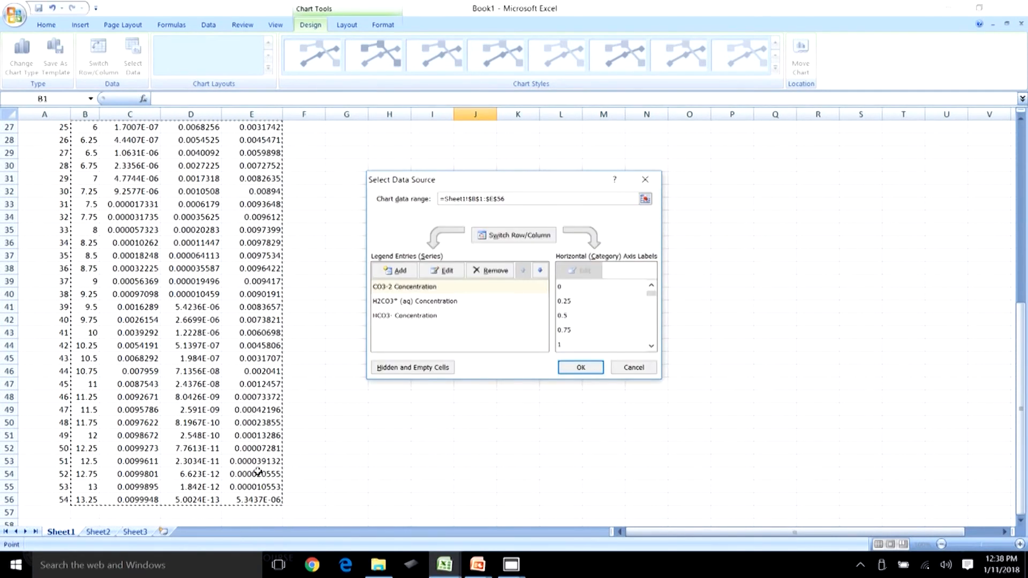
{"action": "left_click_drag", "start_coordinate": [1021, 512], "coordinate": [1022, 333]}
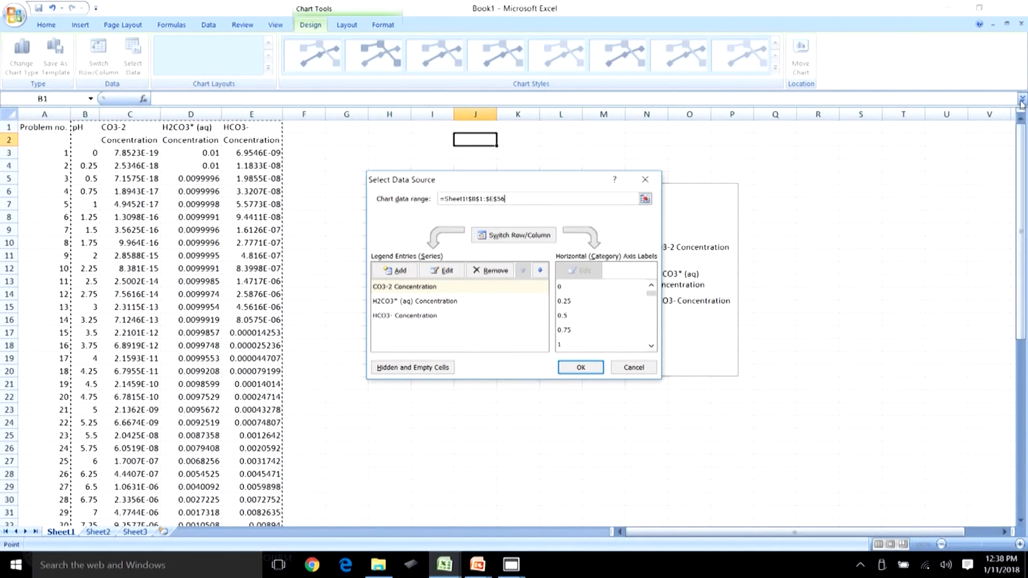
{"action": "left_click_drag", "start_coordinate": [580, 184], "coordinate": [610, 219]}
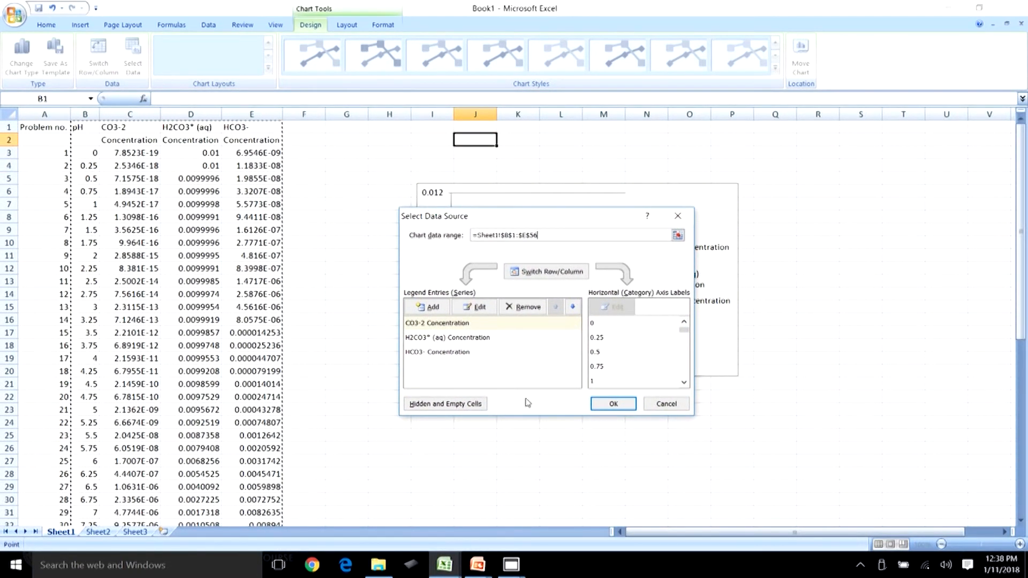
{"action": "left_click", "coordinate": [614, 404]}
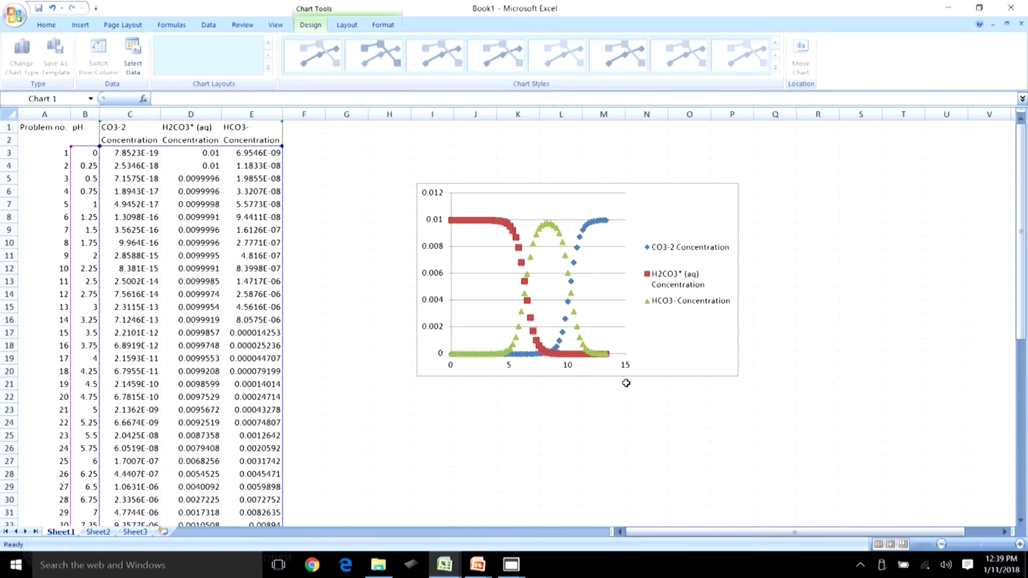
Enlarge and reposition the chart to span roughly columns G through V.
{"action": "left_click_drag", "start_coordinate": [738, 377], "coordinate": [925, 454]}
{"action": "left_click_drag", "start_coordinate": [860, 230], "coordinate": [771, 169]}
{"action": "left_click", "coordinate": [845, 396]}
{"action": "left_click_drag", "start_coordinate": [831, 389], "coordinate": [939, 486]}
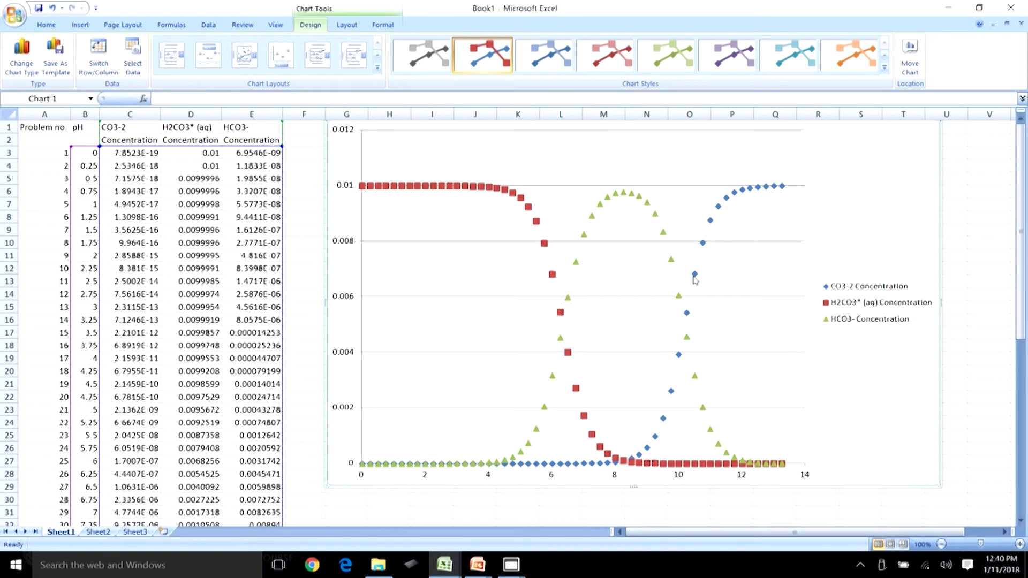
{"action": "left_click", "coordinate": [616, 200]}
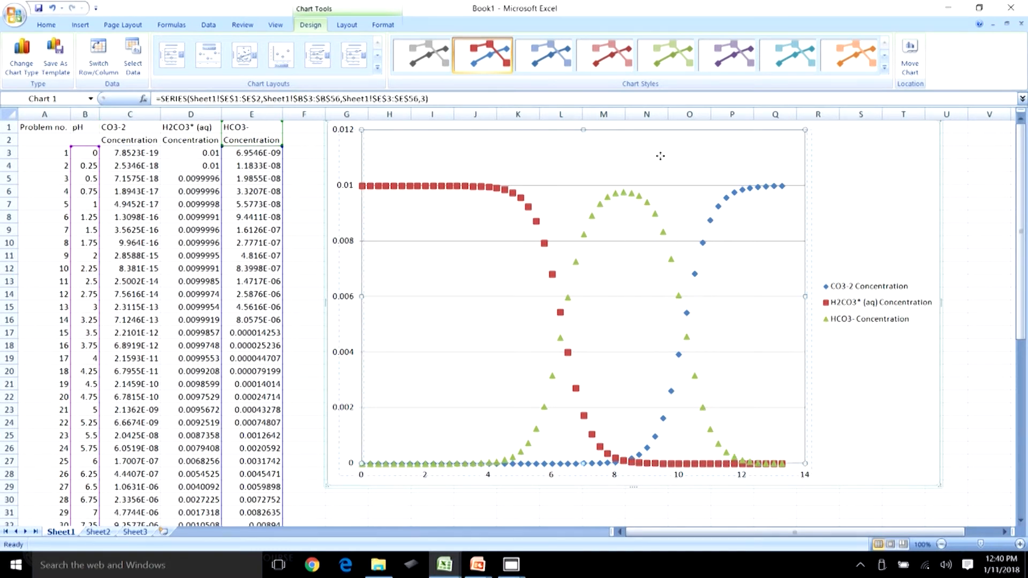
{"action": "left_click", "coordinate": [663, 217]}
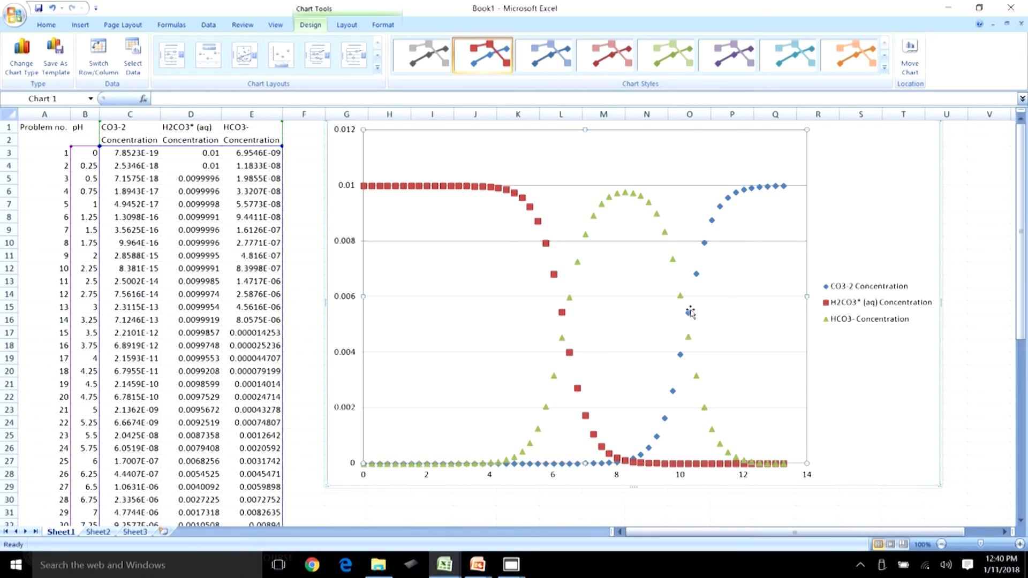
{"action": "left_click", "coordinate": [688, 336]}
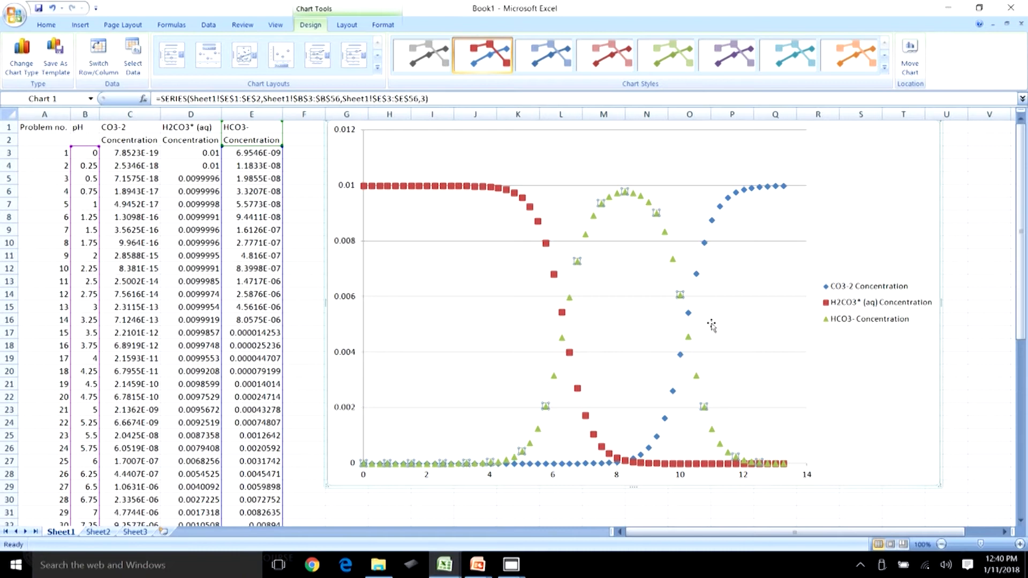
{"action": "left_click_drag", "start_coordinate": [709, 319], "coordinate": [711, 318]}
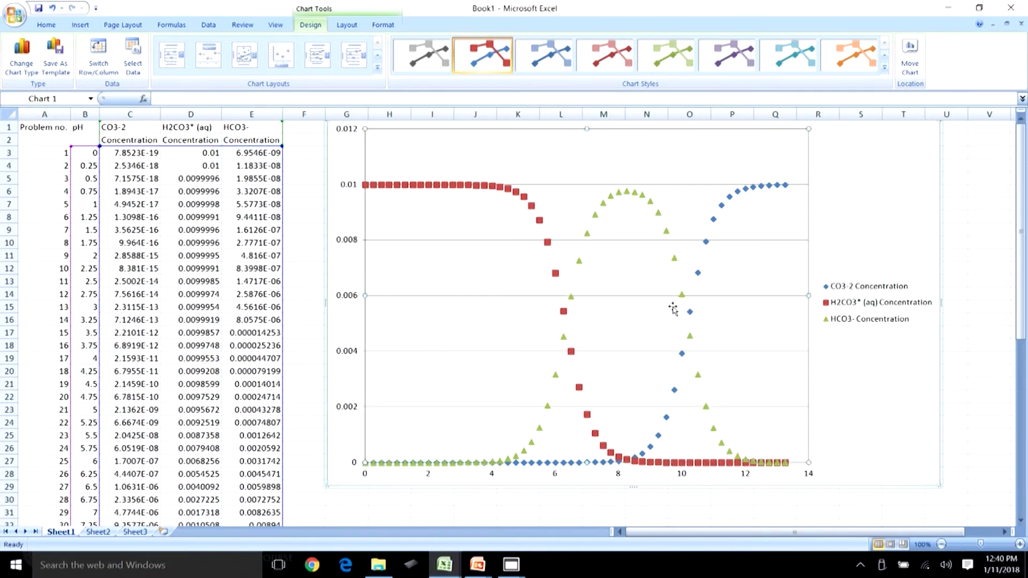